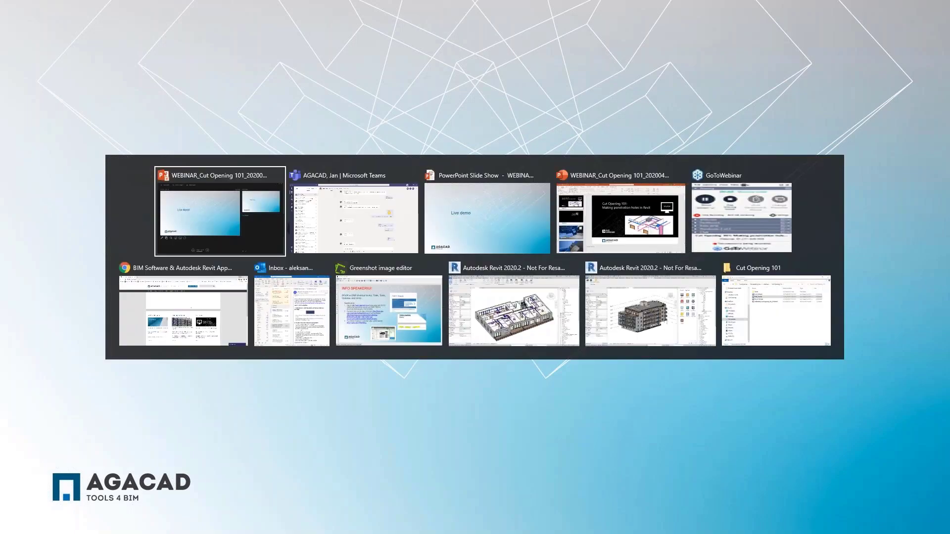
key(alt+Tab)
key(alt+Tab)
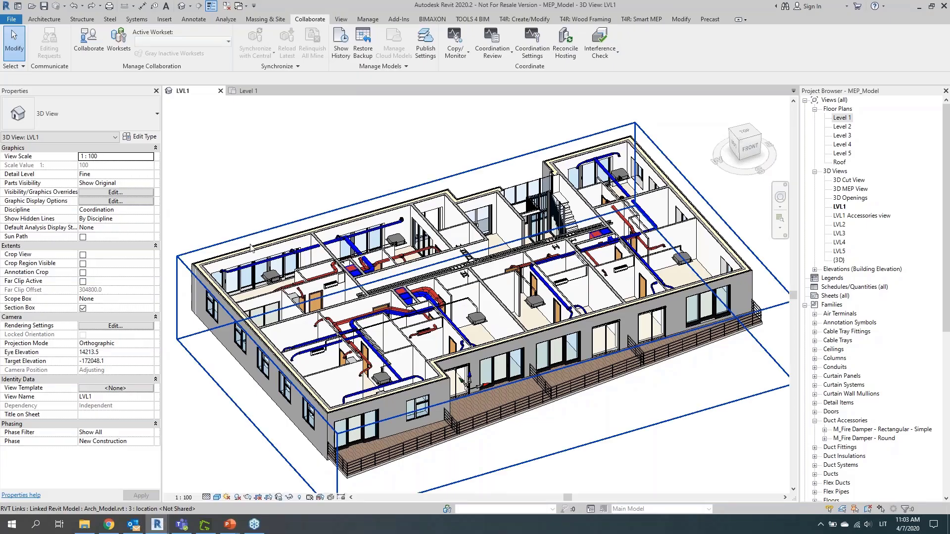
Step: Switch from the PowerPoint live demo slide to the Revit MEP_Model LVL1 3D view
key(alt+Tab)
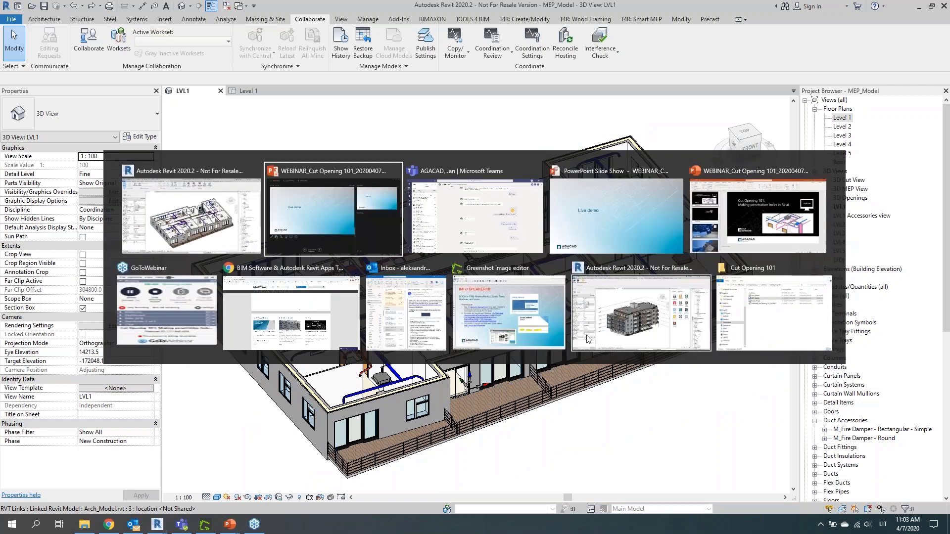
Step: Zoom into the Arch_Model building, then return to the MEP_Model window
click(602, 337)
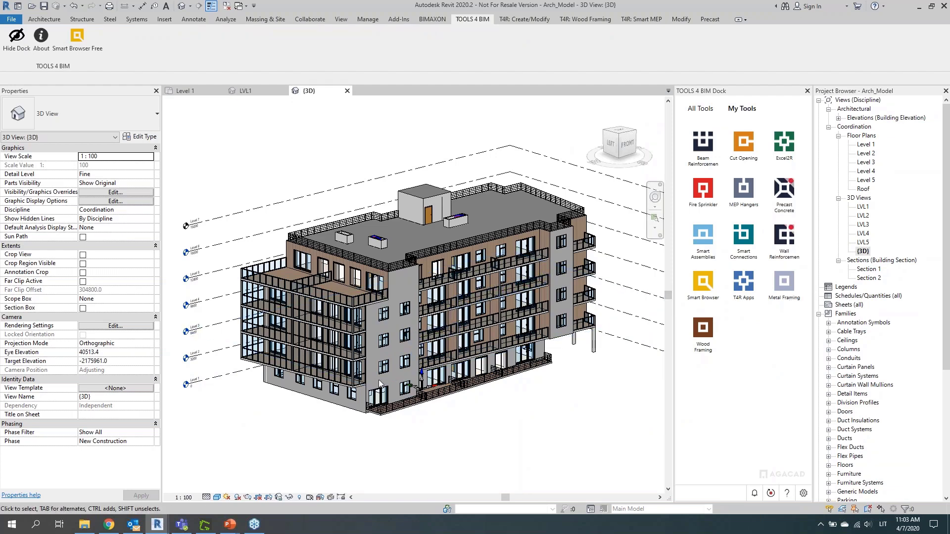
scroll(381, 385, up, 2)
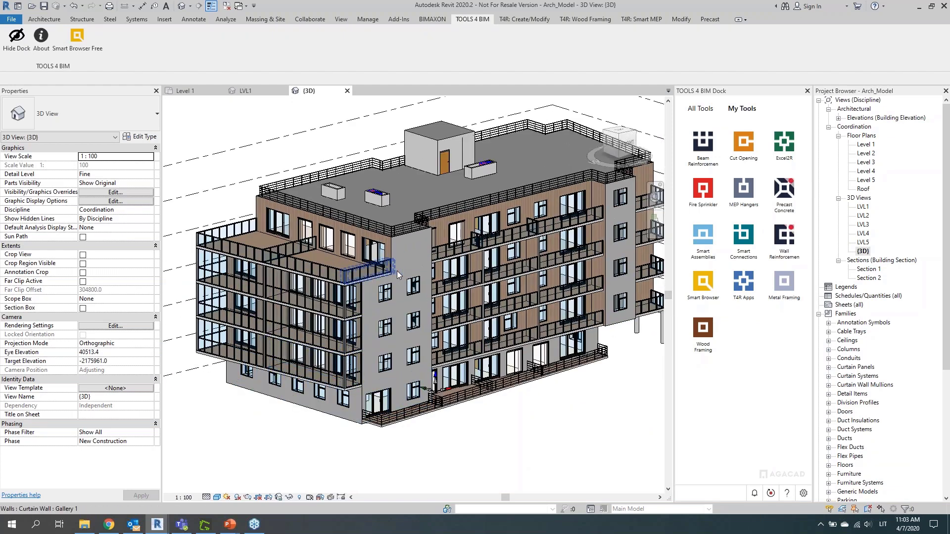
key(alt+Tab)
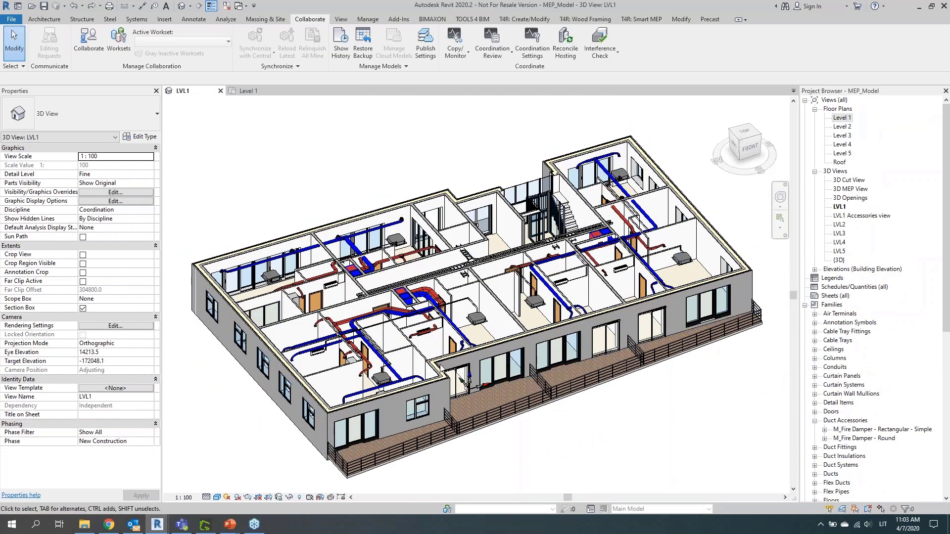
Step: Select the architectural link and the 150 × 150 mm Return Air duct, then orbit the whole floor
click(297, 381)
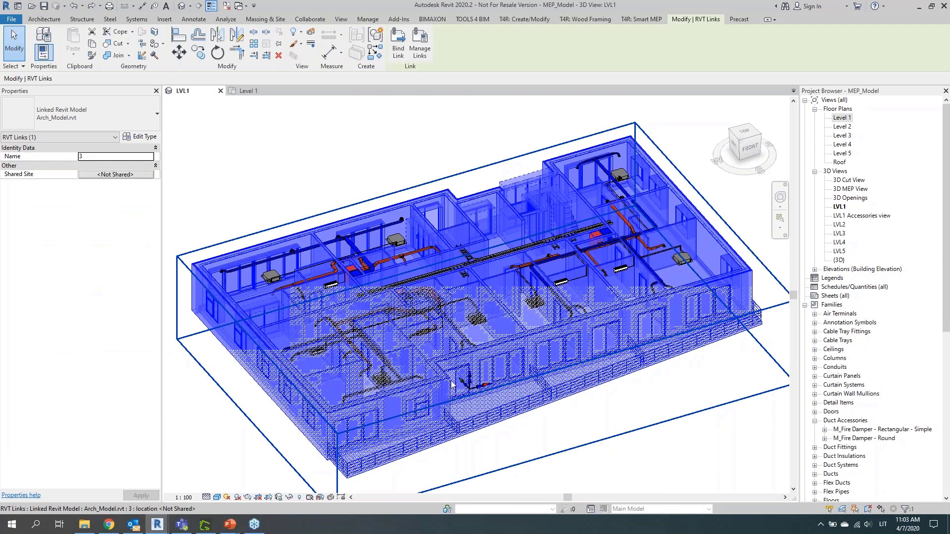
click(219, 401)
scroll(351, 325, up, 3)
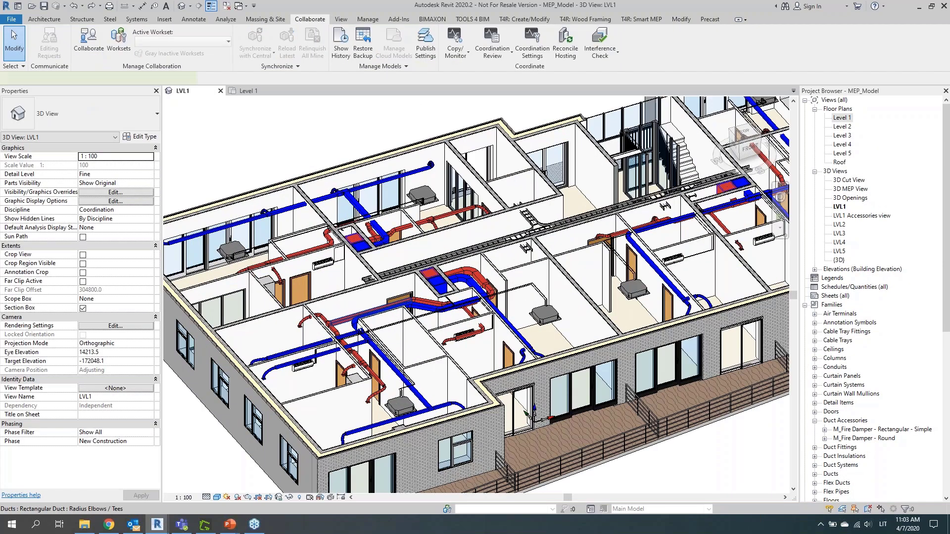
click(362, 317)
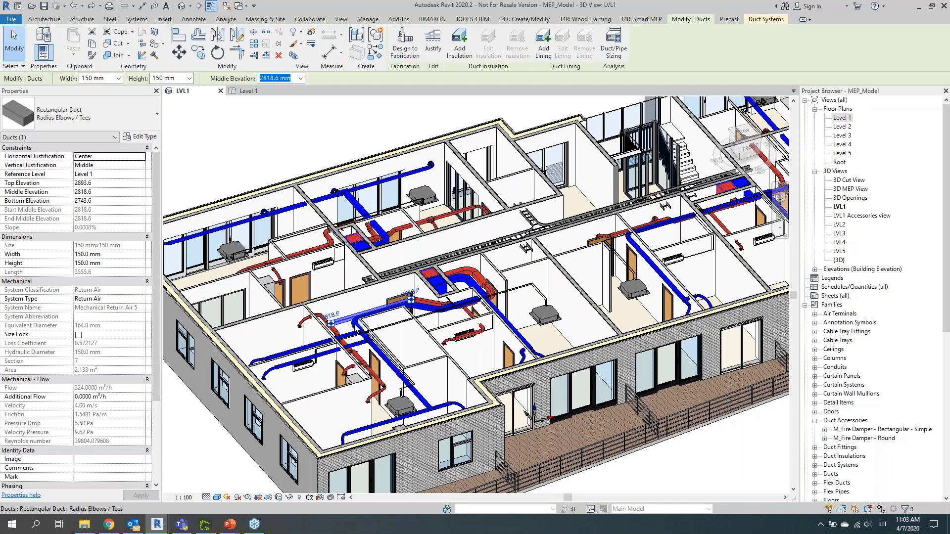
scroll(458, 274, down, 2)
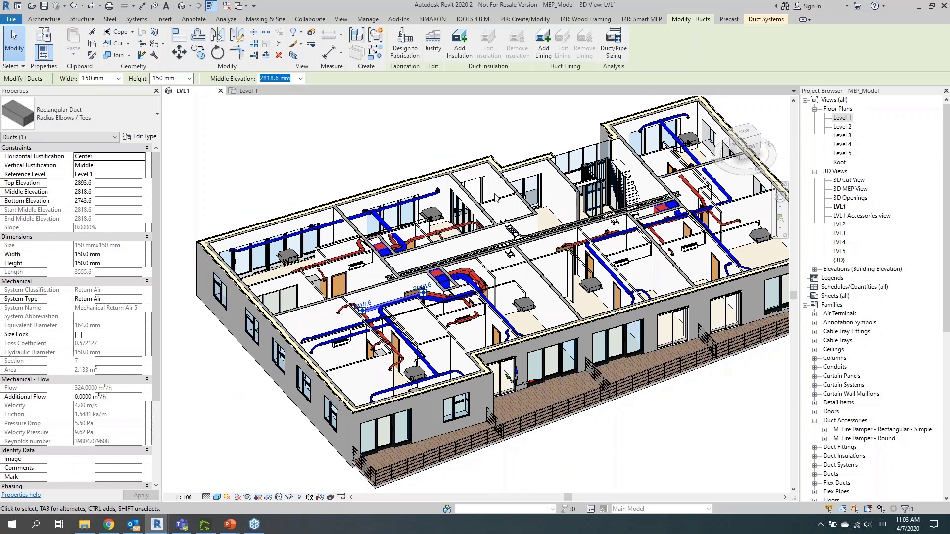
shift+middle_drag(494, 199, 461, 151)
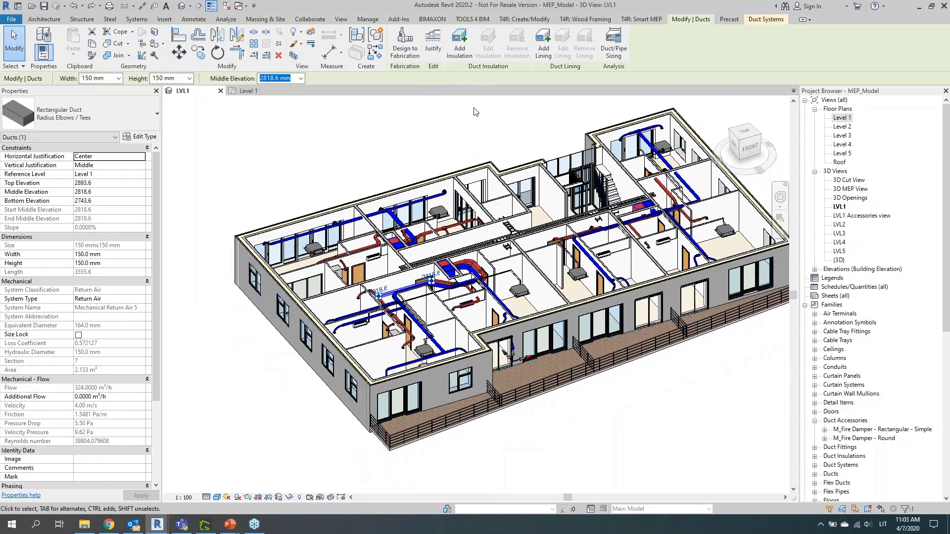
Step: Show the TOOLS 4 BIM Dock beside the Project Browser and widen it
click(473, 18)
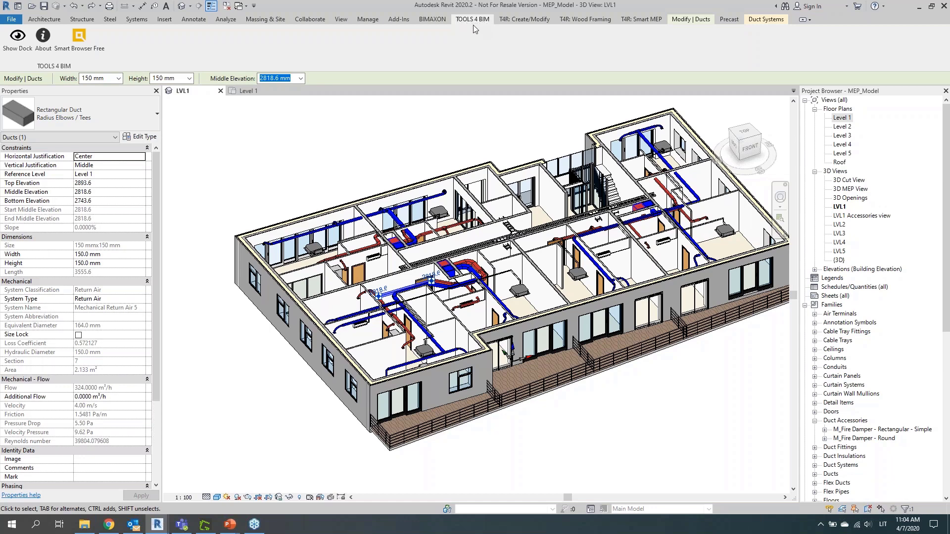
click(18, 49)
drag(801, 253, 734, 255)
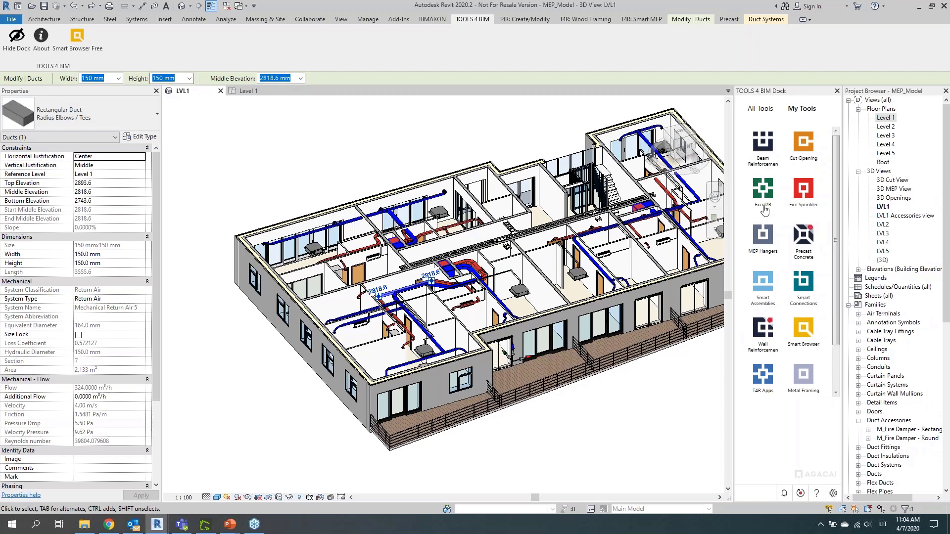
drag(737, 219, 680, 218)
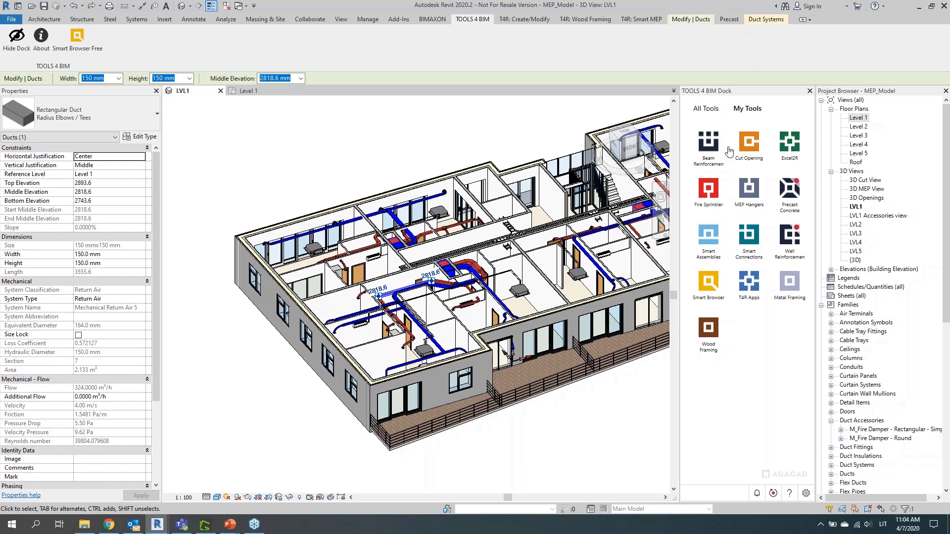
Step: Toggle the dock between All Tools and My Tools, then show the Cut Opening tool page
click(712, 113)
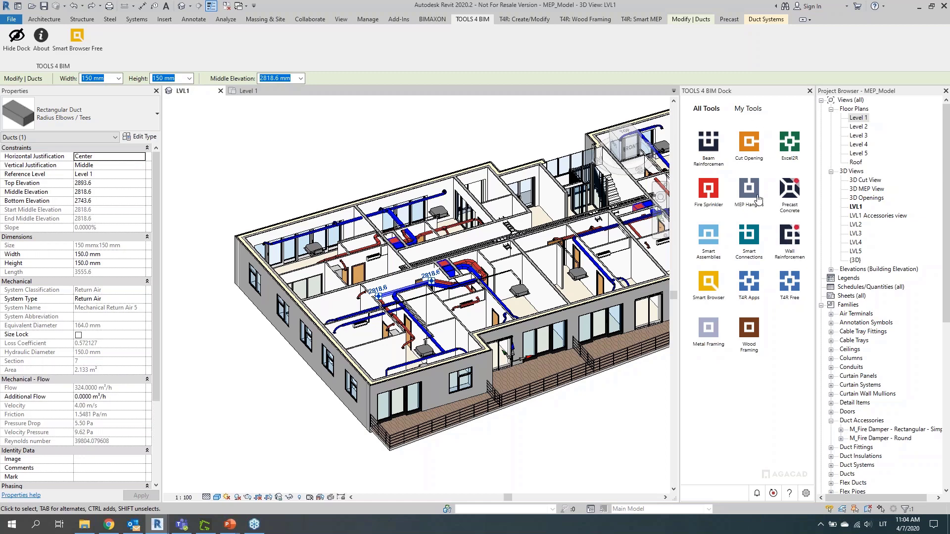
click(747, 110)
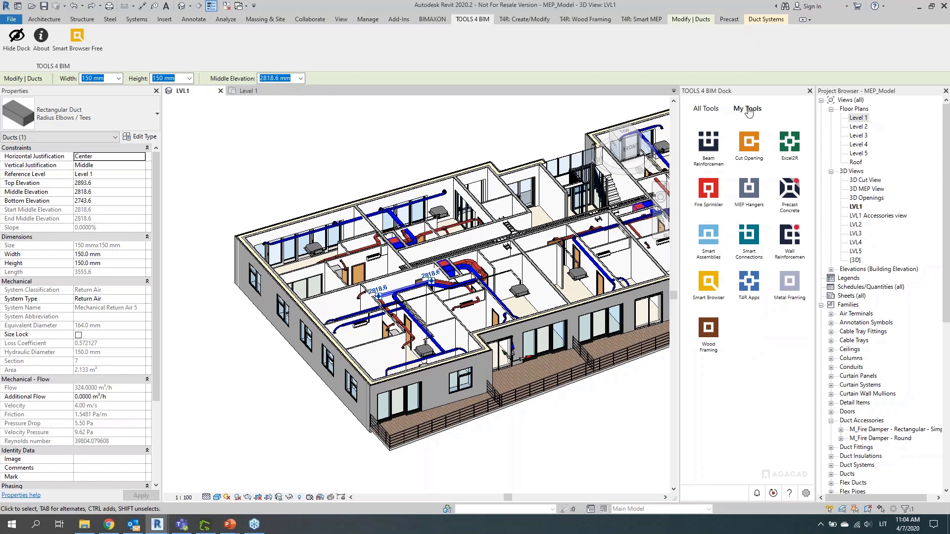
click(707, 110)
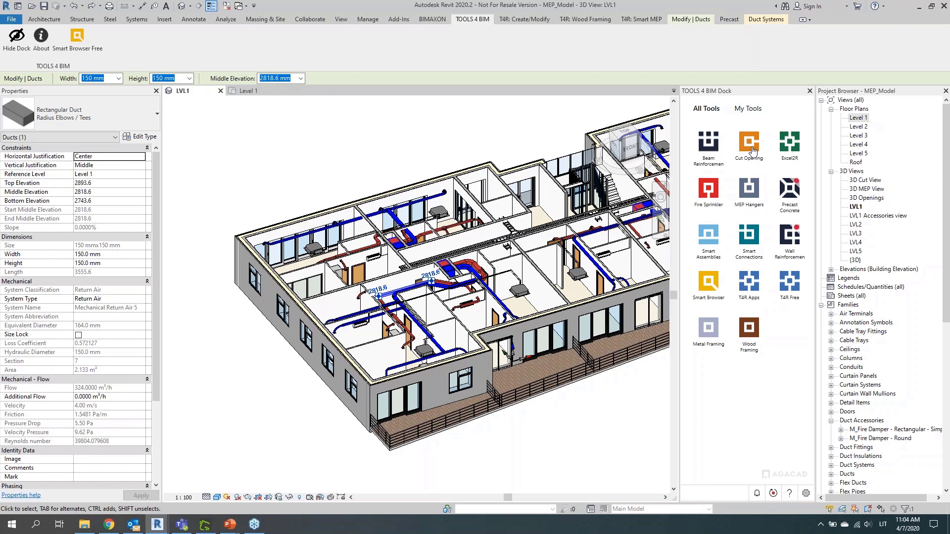
click(749, 143)
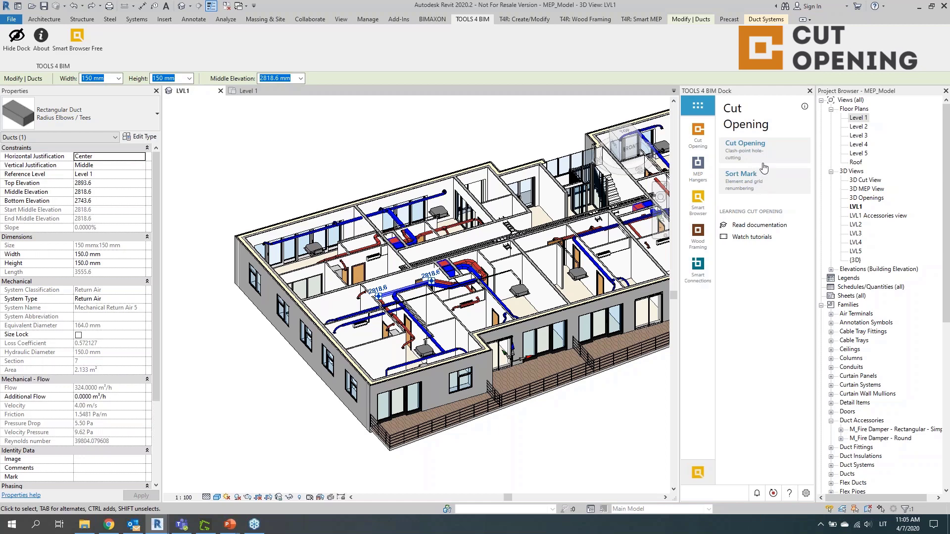
Step: Pin the Cut Opening commands to the ribbon, float that panel over the view, and close the dock
click(766, 160)
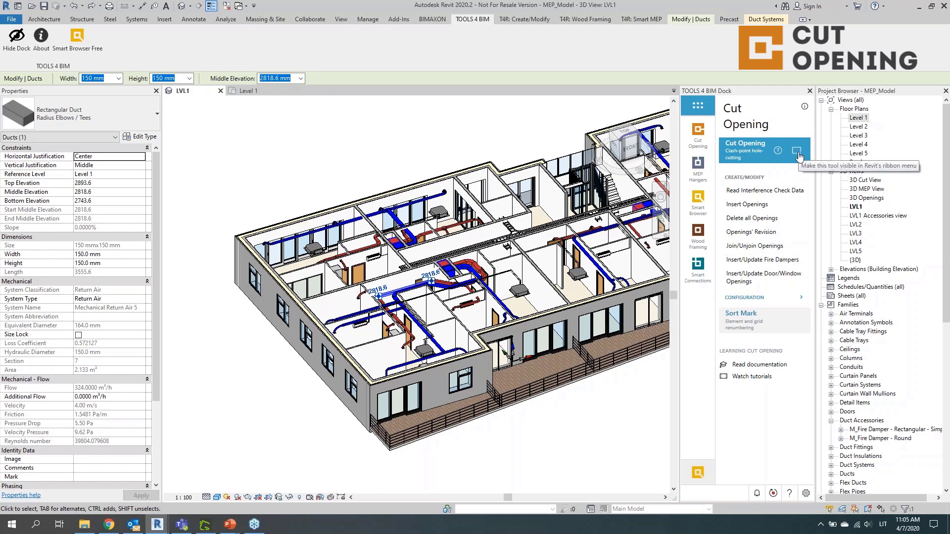
click(797, 152)
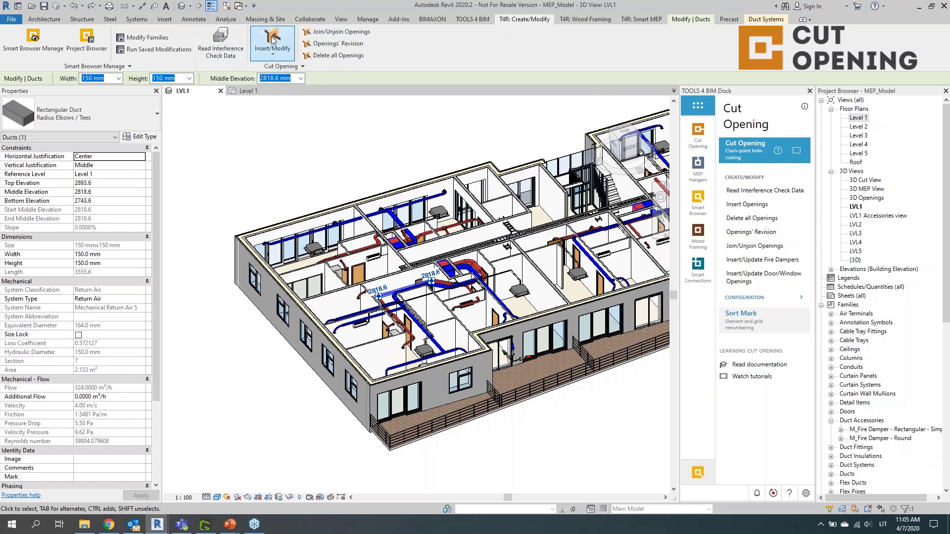
drag(330, 67, 337, 160)
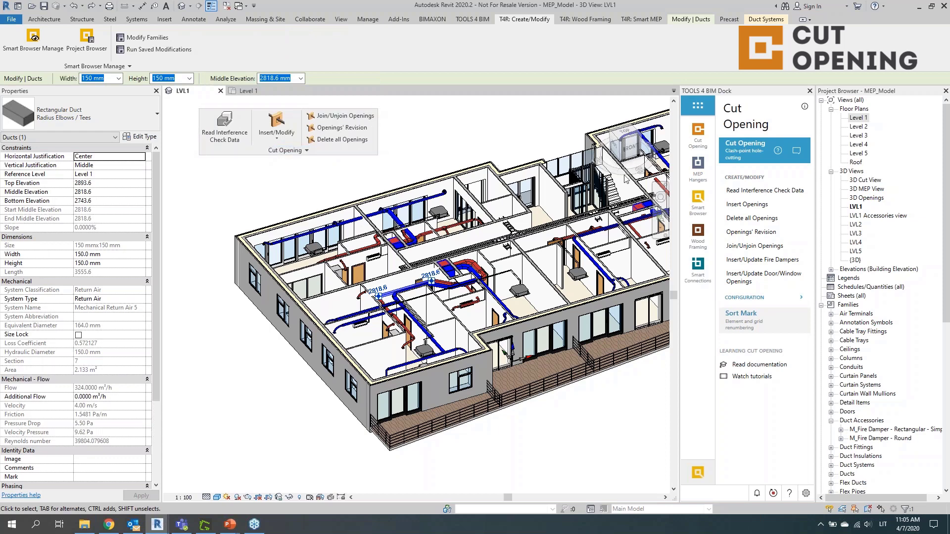
click(809, 91)
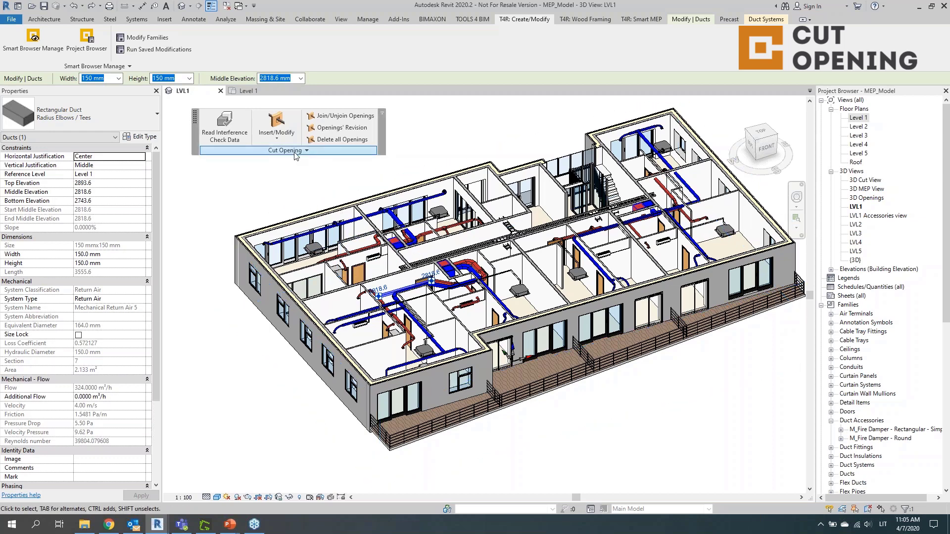
Step: Expand the Cut Opening panel's slide-out to reach Openings Configuration for MEP Configurations
click(295, 152)
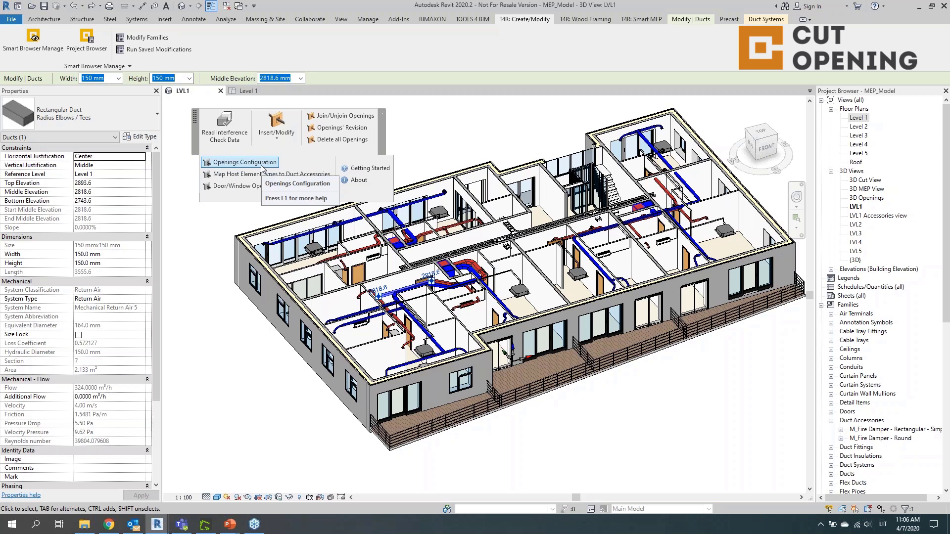
click(261, 164)
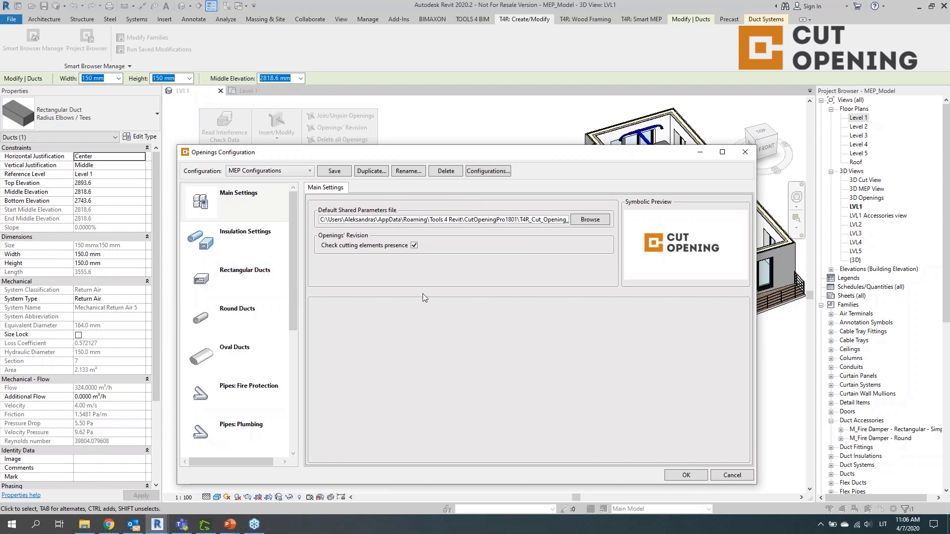
click(479, 174)
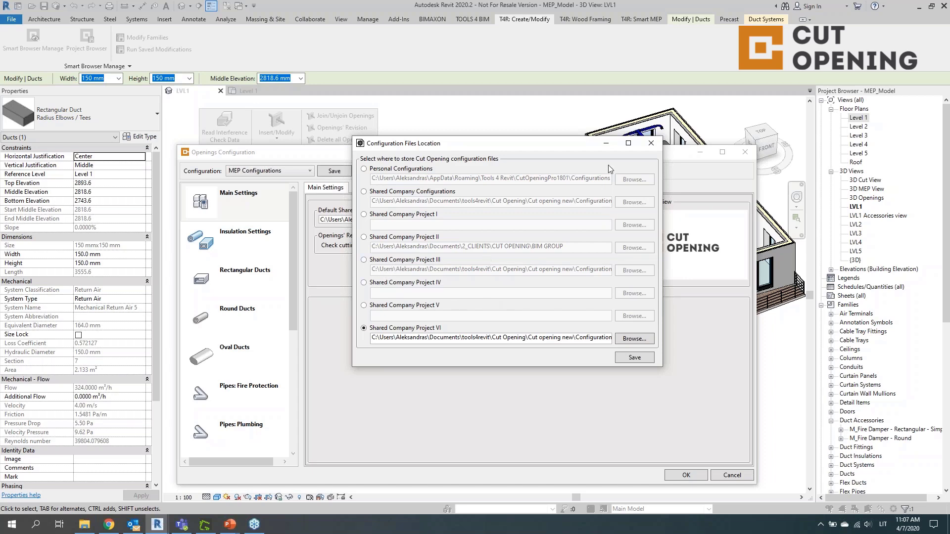
click(650, 143)
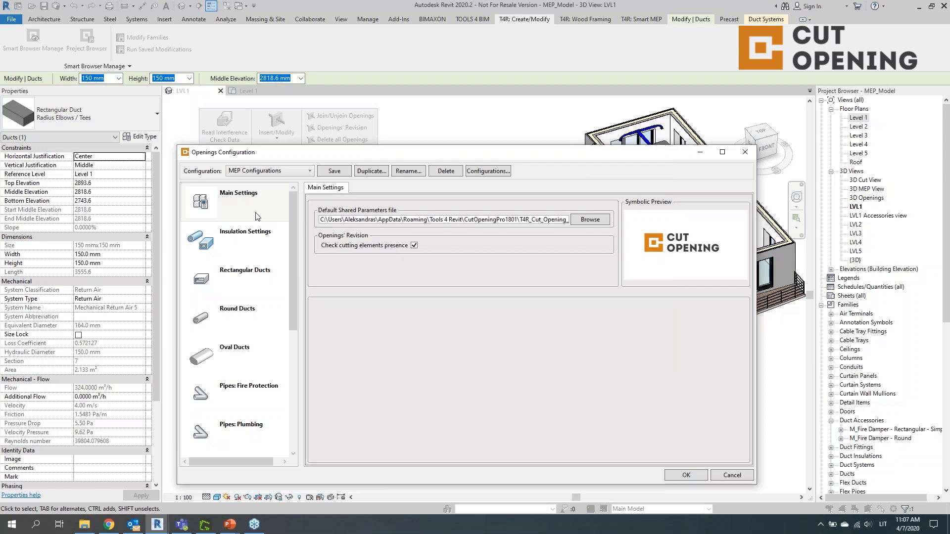
Step: Select Rectangular Ducts to view 20, 30, 40 and 50 mm cut offsets, then scroll the categories
click(253, 284)
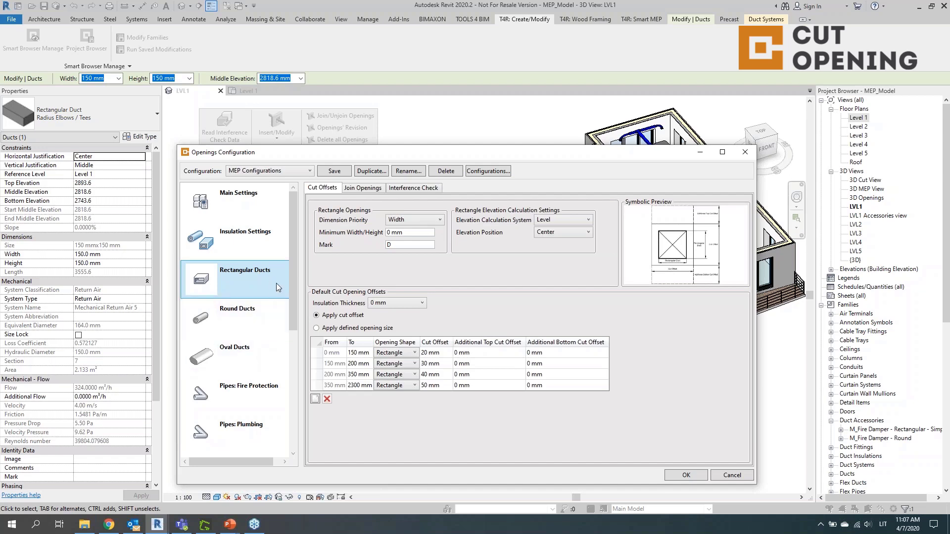
scroll(277, 309, down, 1)
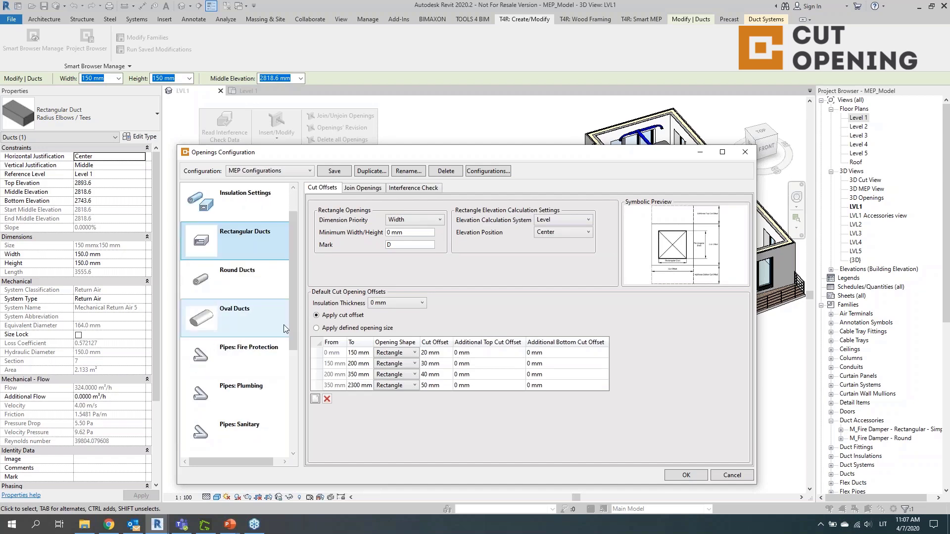
drag(296, 300, 289, 366)
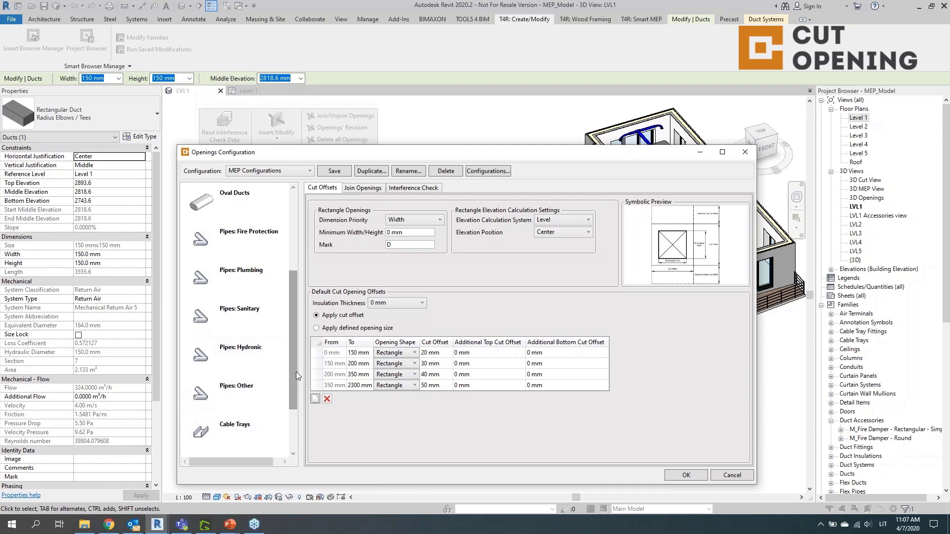
drag(295, 377, 292, 411)
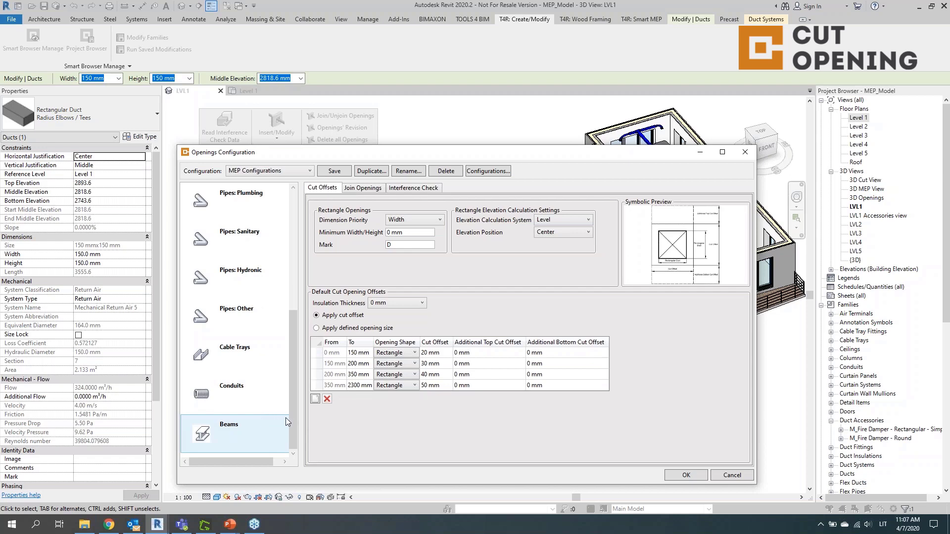
drag(292, 417, 291, 318)
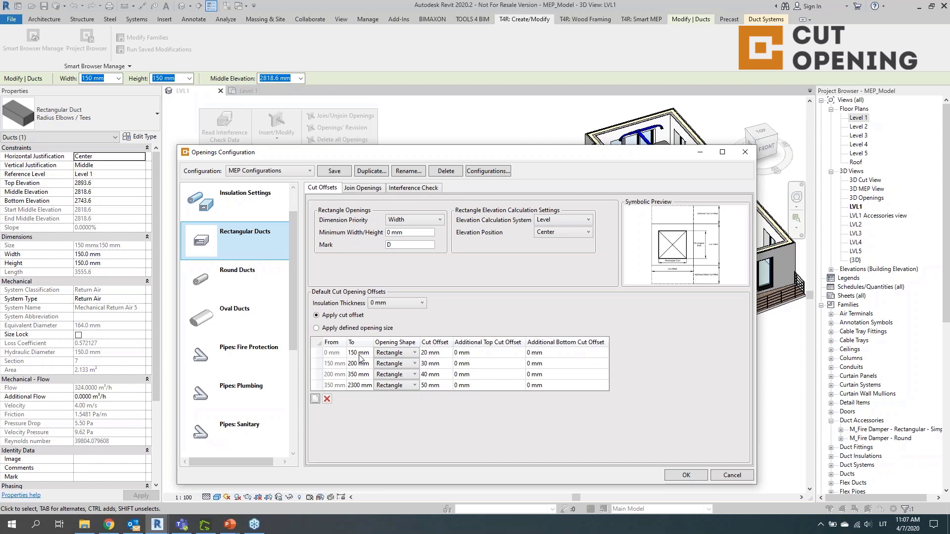
click(397, 353)
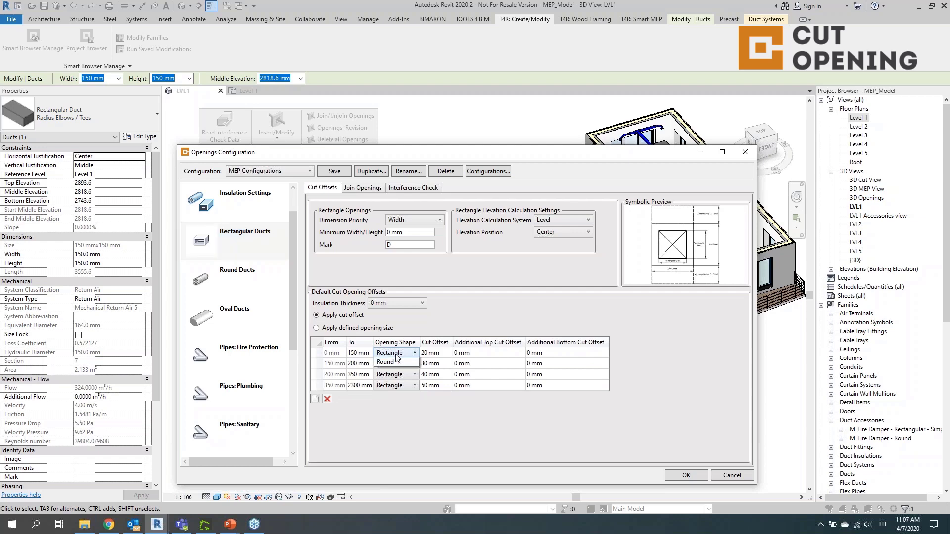
click(403, 355)
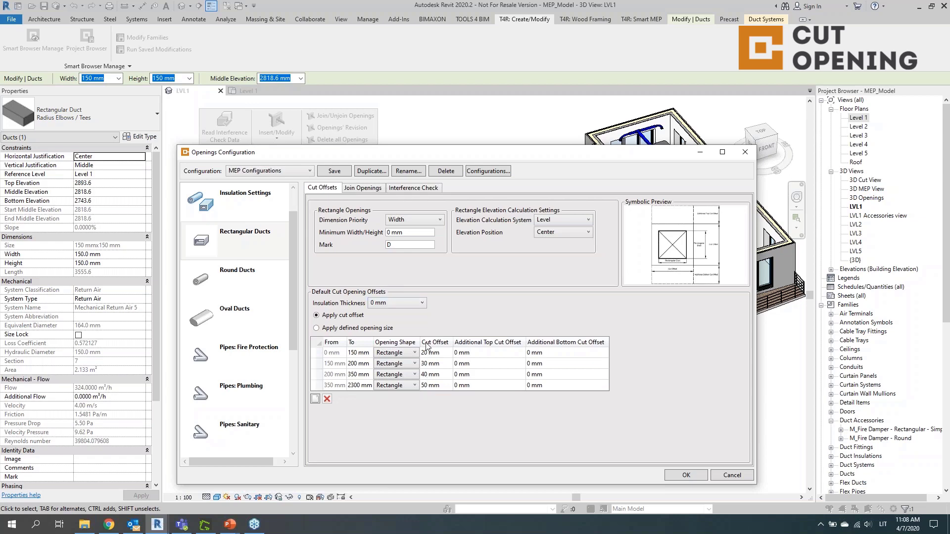
click(410, 305)
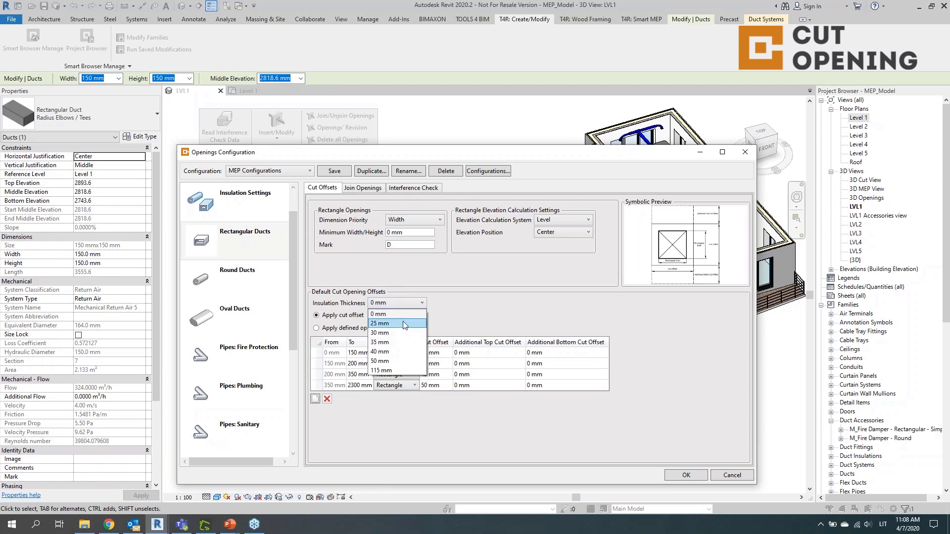
click(446, 318)
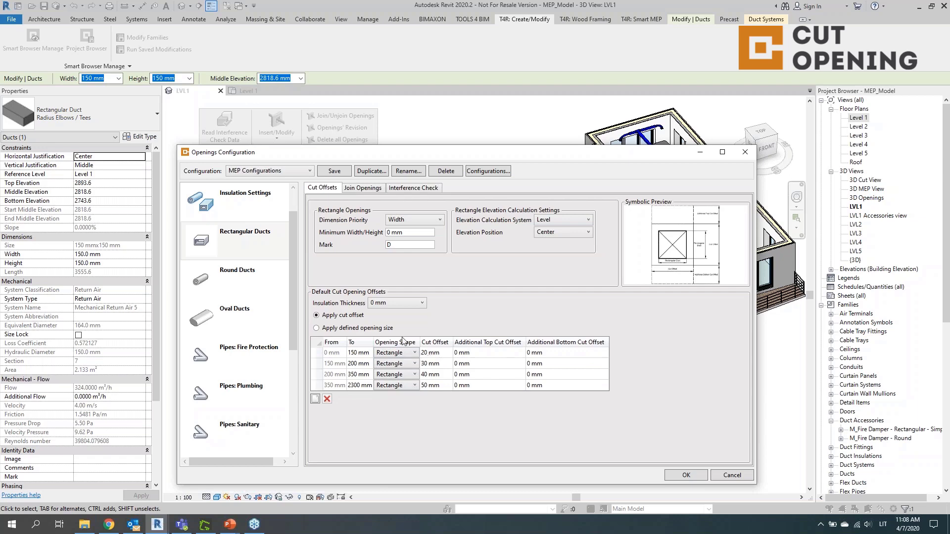
Step: Keep Apply cut offset with Width dimension priority, then view the rectangular duct Join Openings settings
click(345, 329)
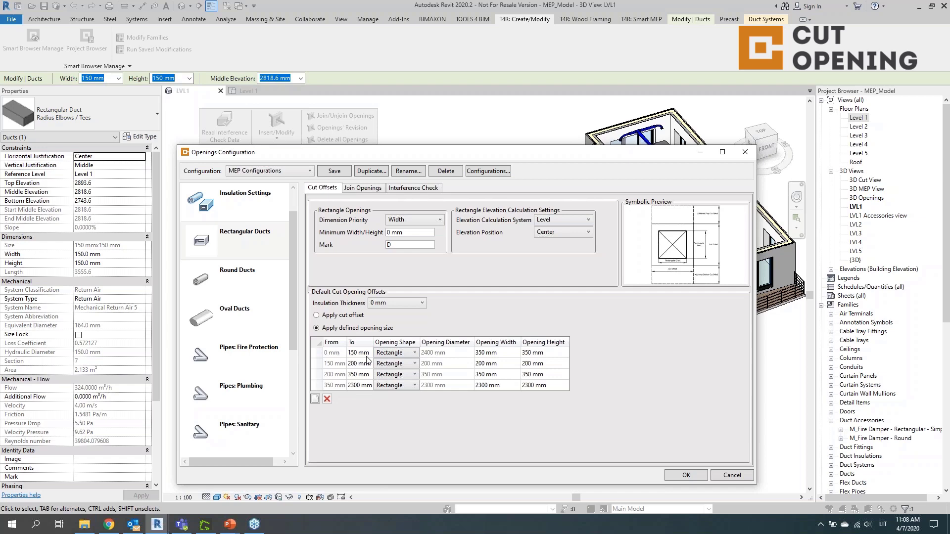
click(342, 318)
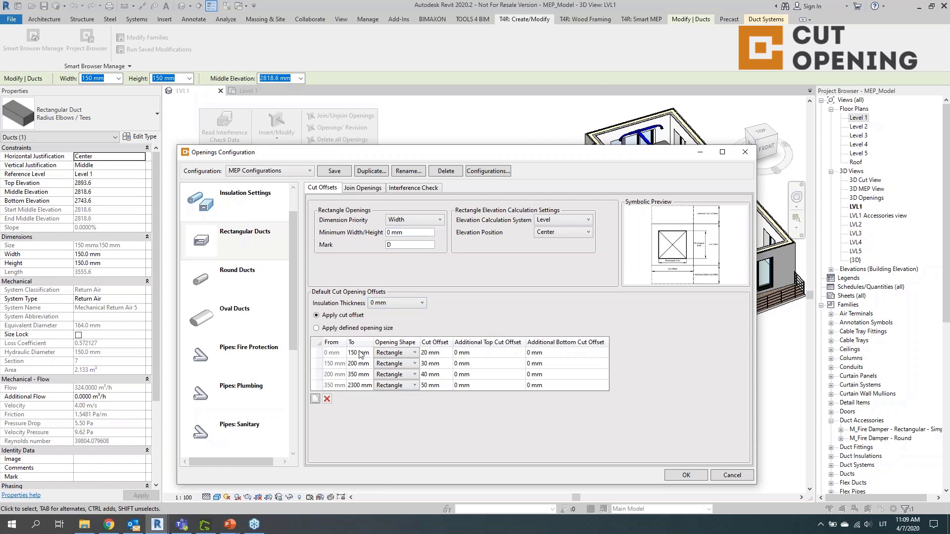
click(437, 221)
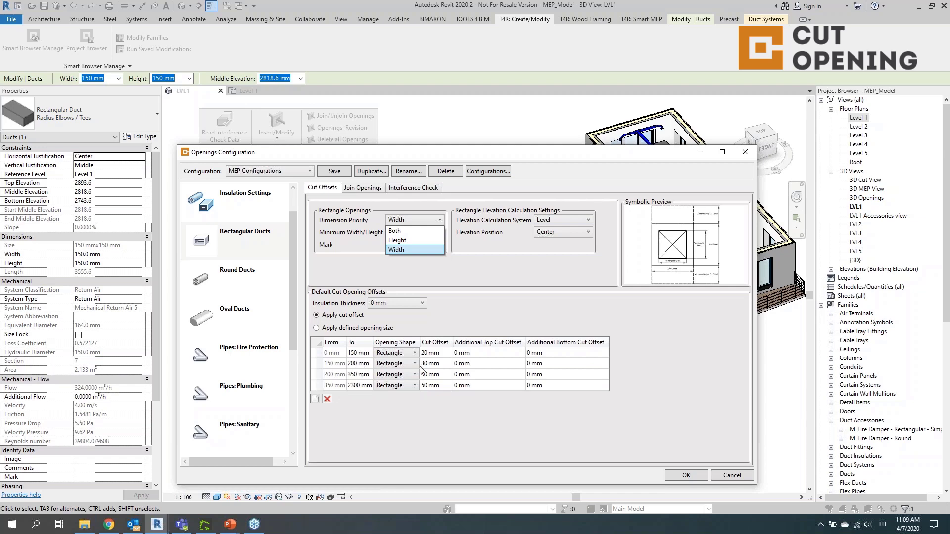
click(449, 298)
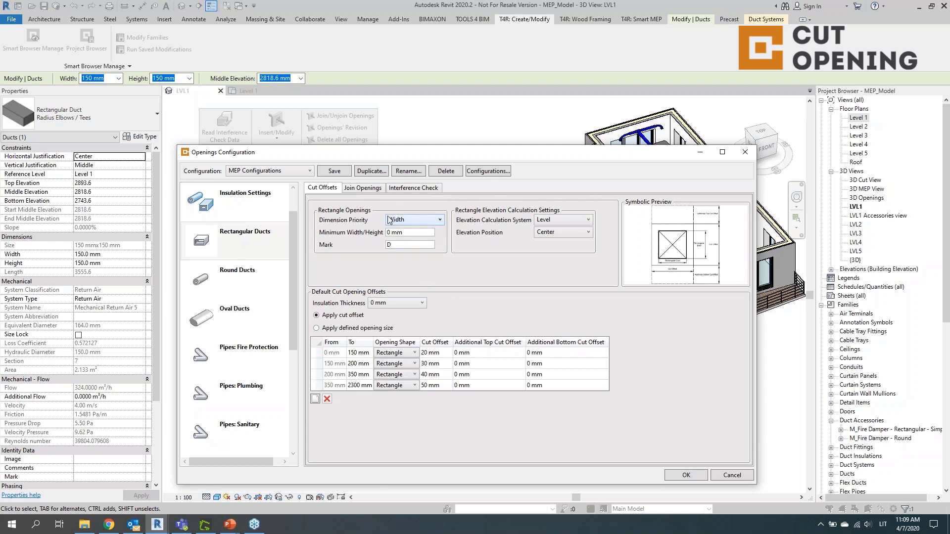
click(376, 194)
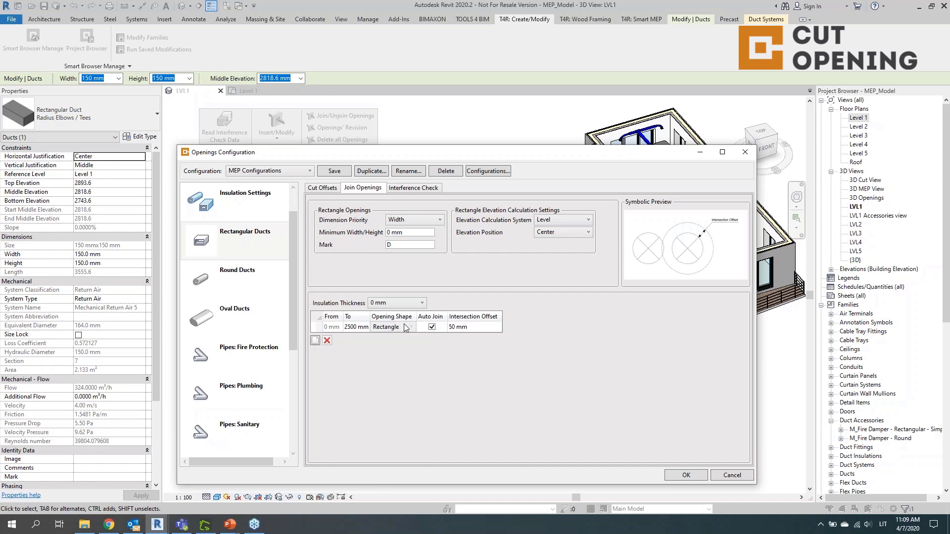
Step: View the rectangular duct Interference Check settings, where Full Interference is unticked
click(413, 193)
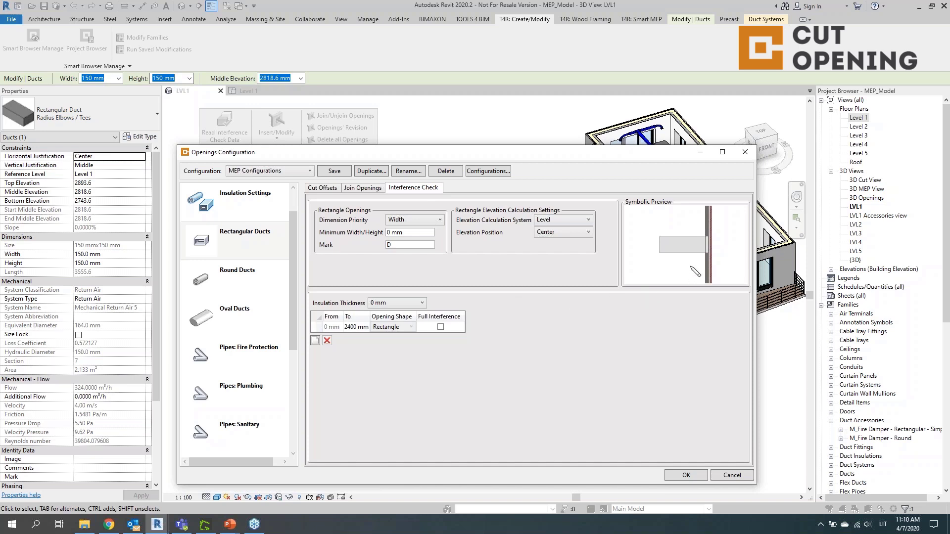
mouse_move(697, 266)
mouse_move(673, 257)
Step: On Cut Offsets, keep Level as the elevation calculation system and Center as the position
click(323, 189)
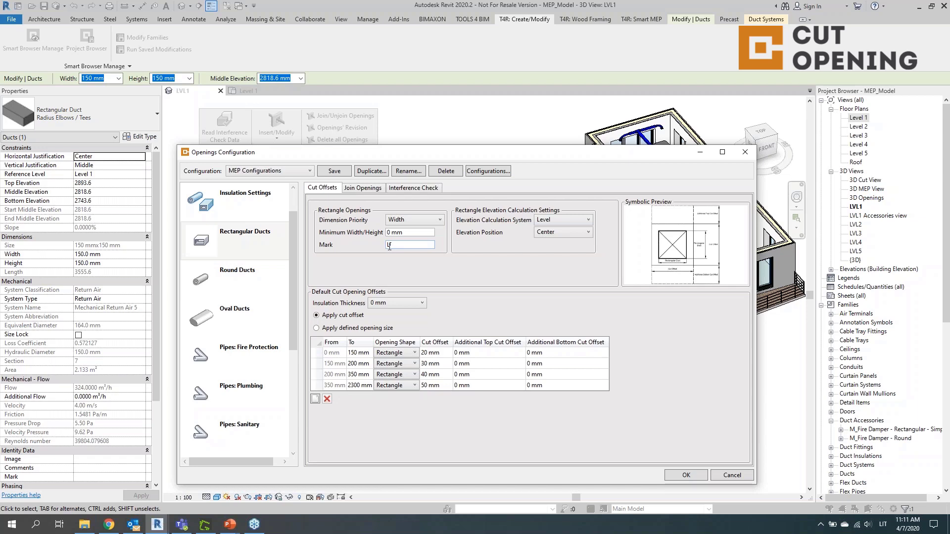
mouse_move(525, 233)
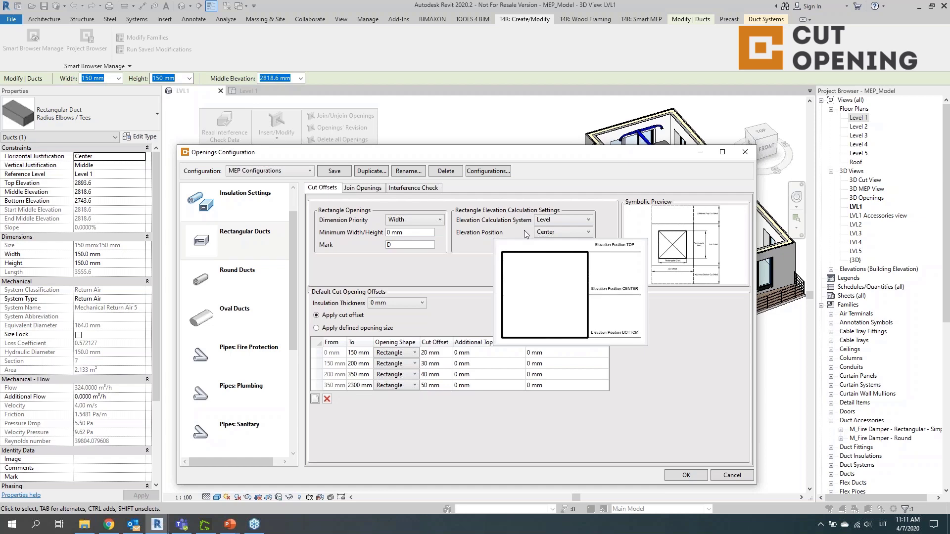
click(588, 220)
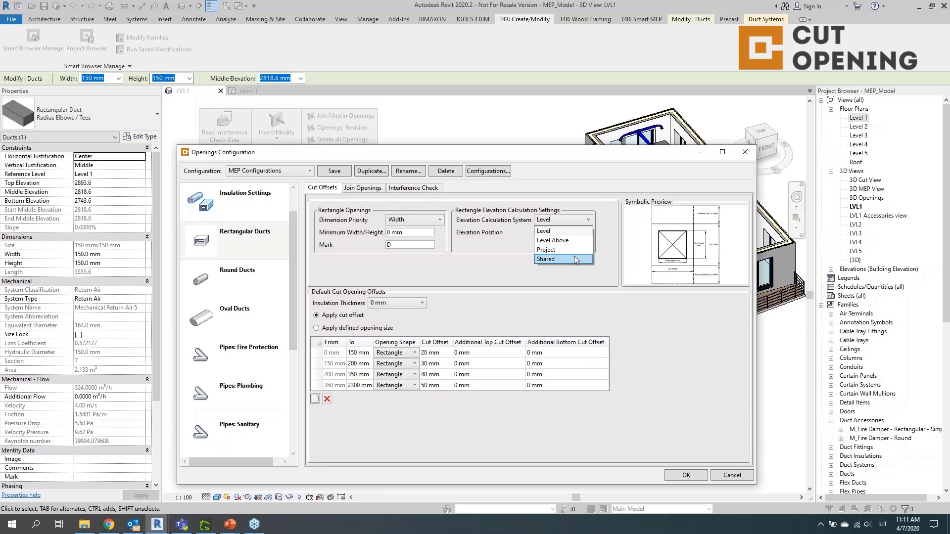
click(515, 270)
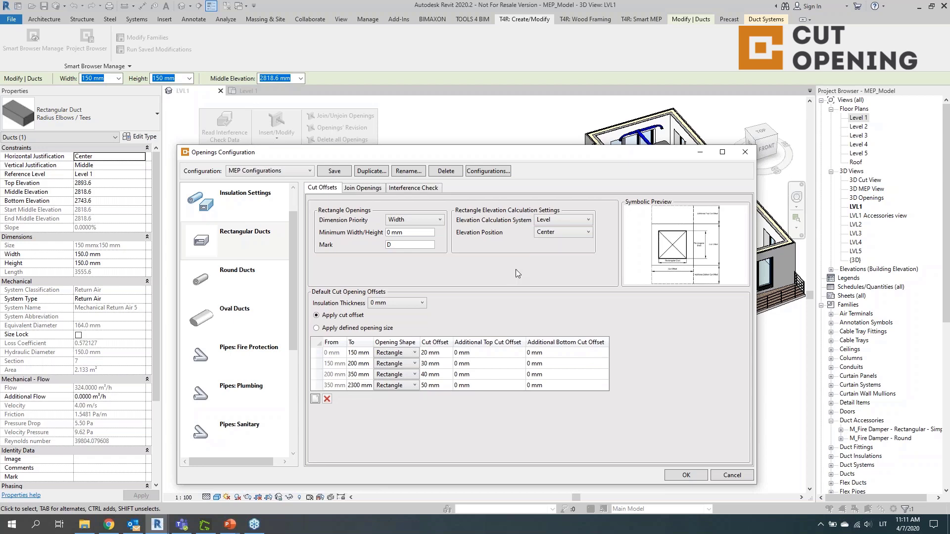
click(565, 236)
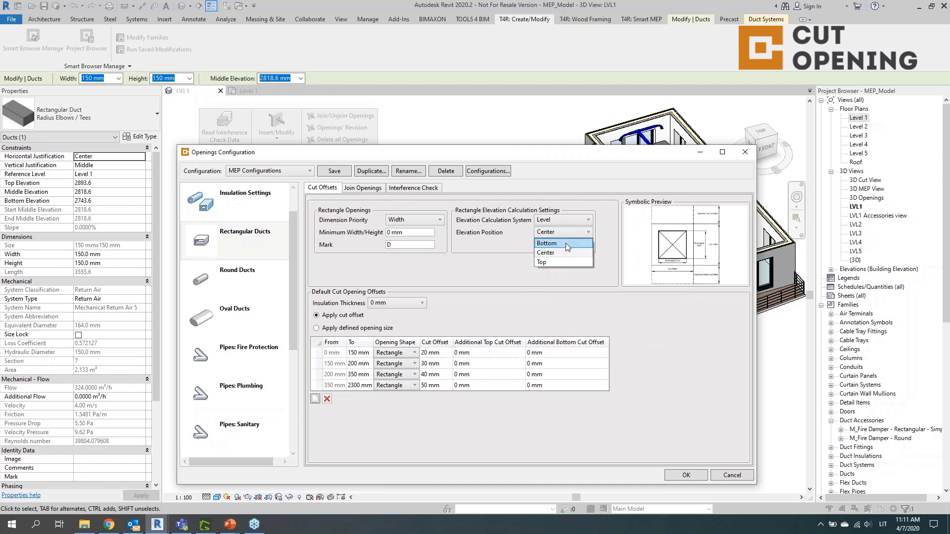
click(435, 485)
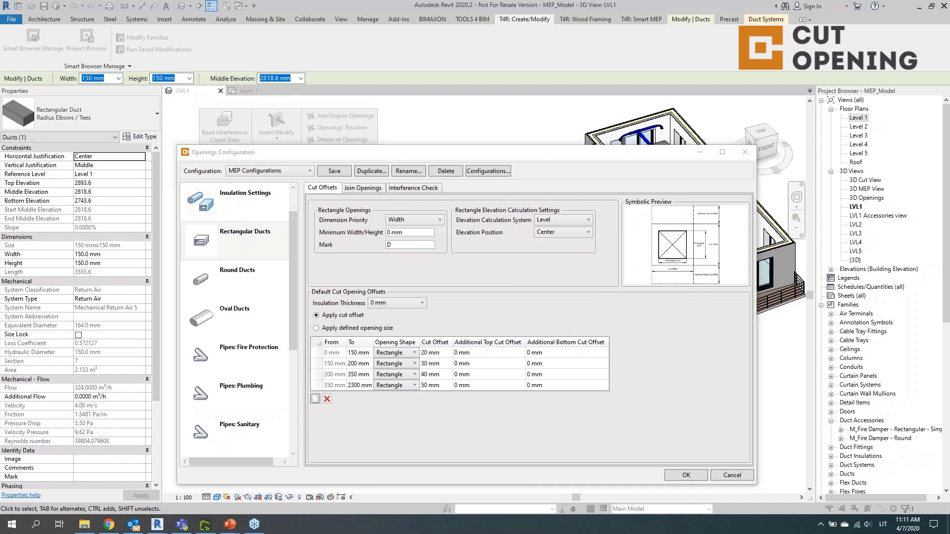
Step: Save the MEP configuration settings and close Openings Configuration with OK
click(292, 296)
drag(293, 315, 292, 286)
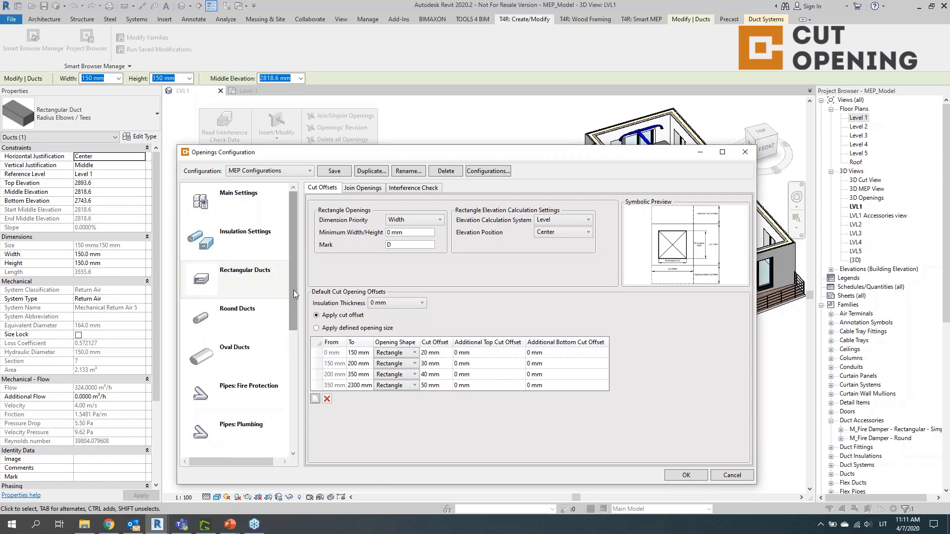
click(334, 172)
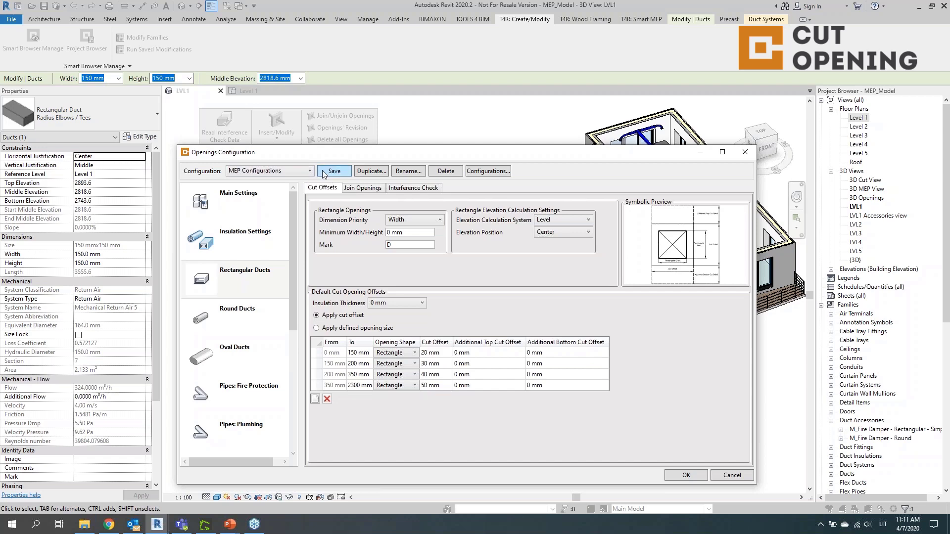
click(686, 475)
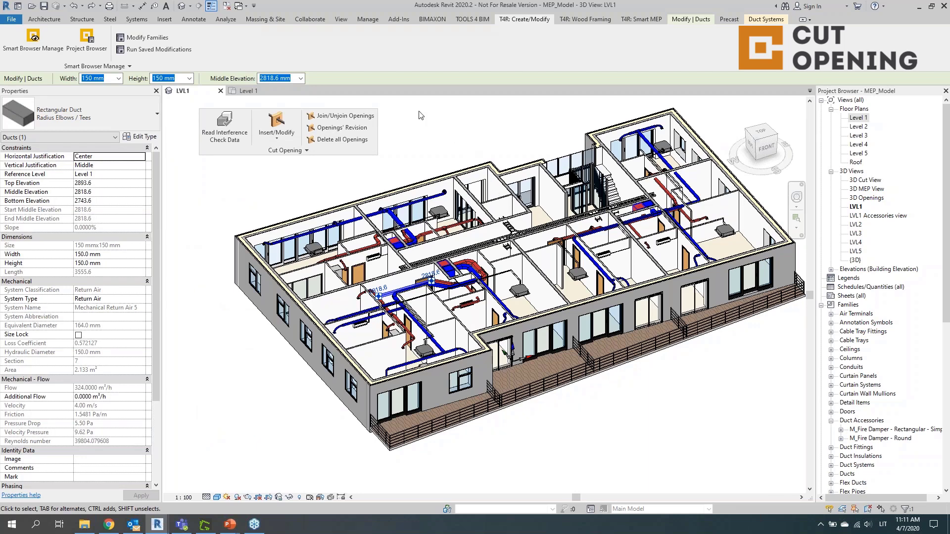
Step: Start an Interference Check comparing Current Project against Arch_Model.rvt
click(312, 20)
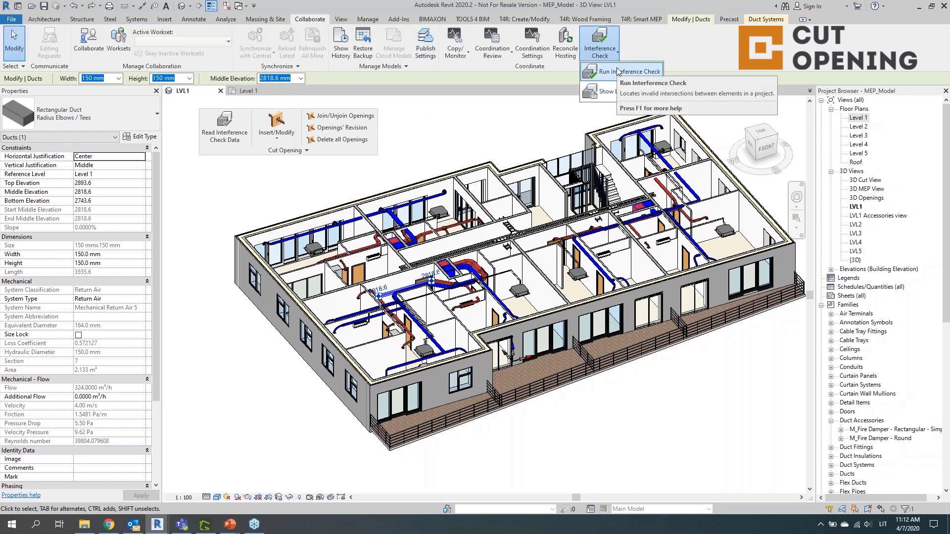
click(618, 72)
click(489, 126)
click(486, 134)
click(591, 126)
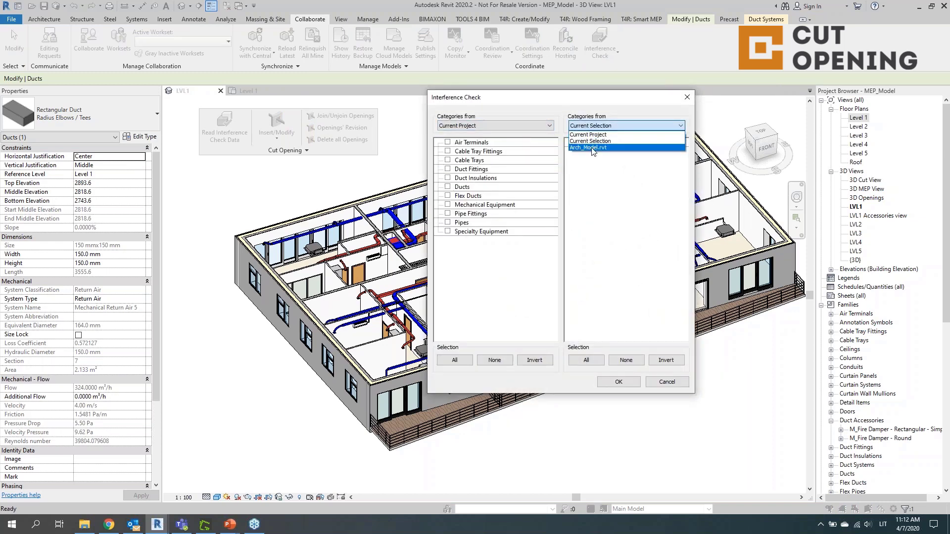
click(592, 148)
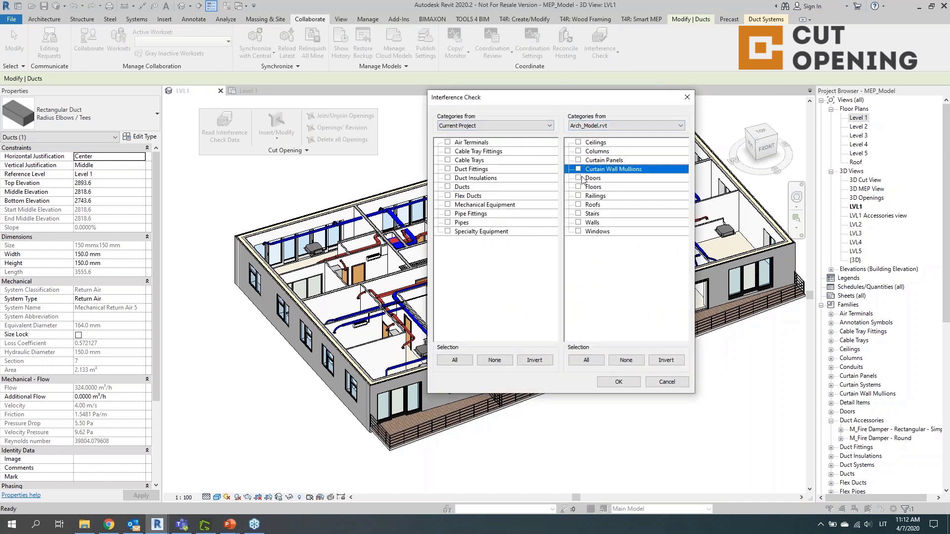
Step: Check link Walls and Floors against project Pipes, Ducts and Cable Trays, and run it
click(578, 223)
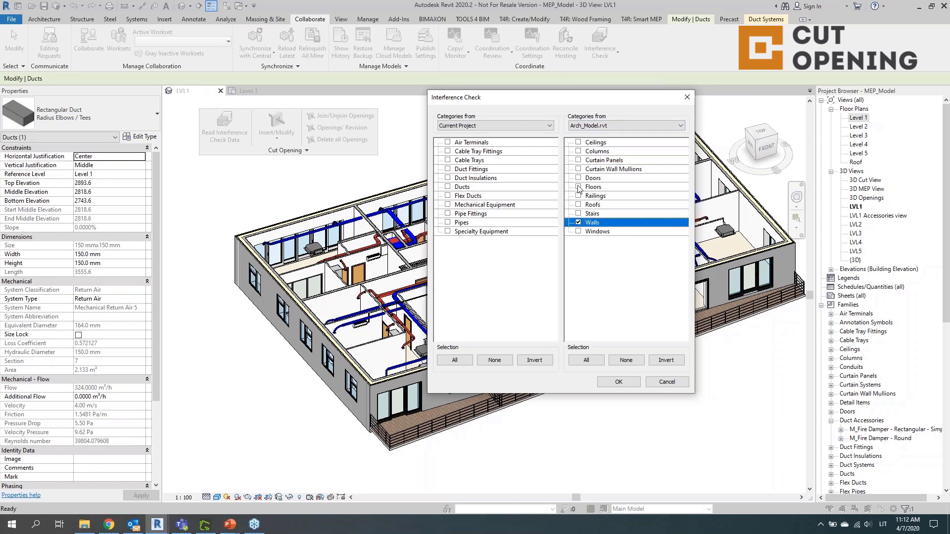
click(579, 187)
click(448, 223)
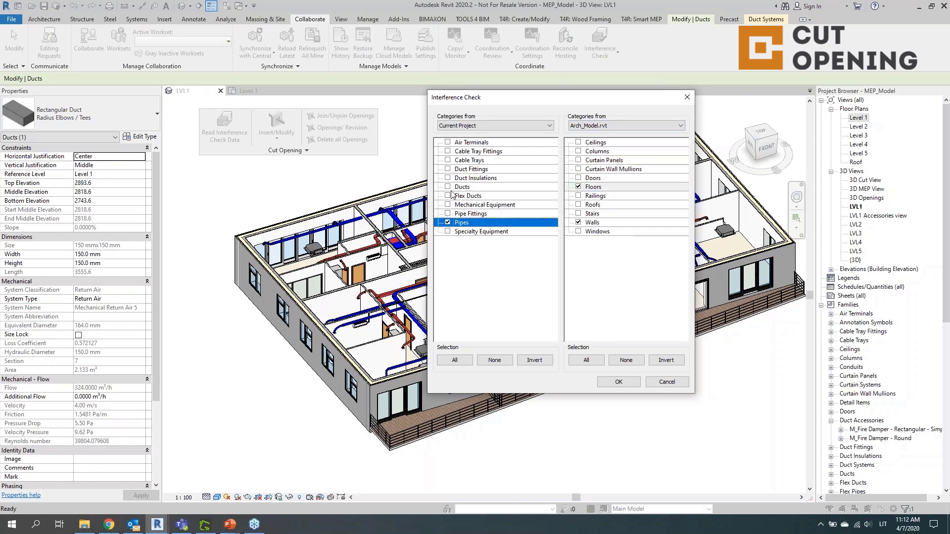
click(448, 187)
click(448, 160)
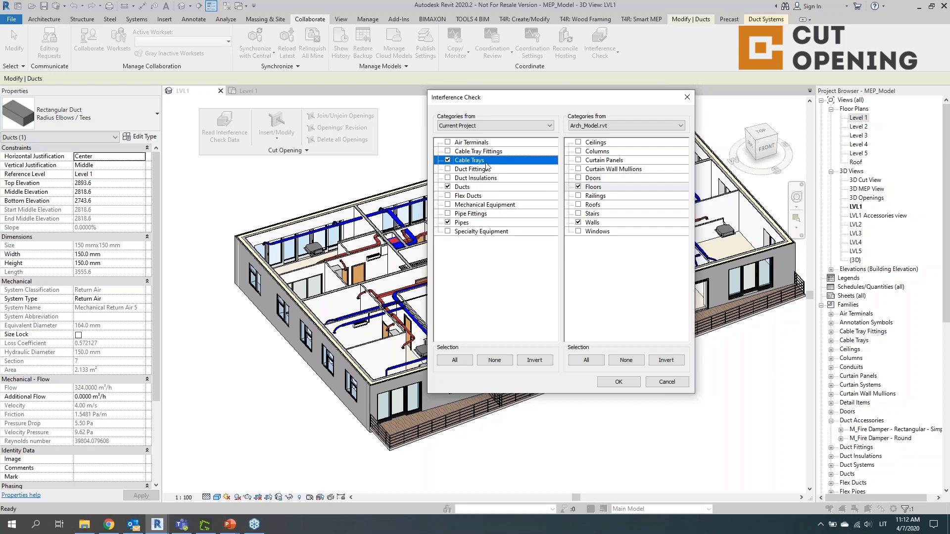
click(618, 383)
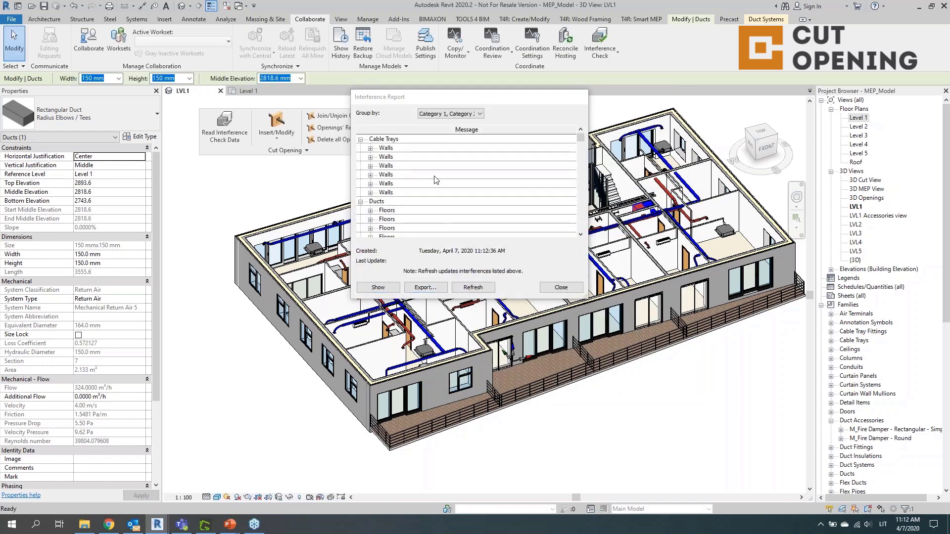
Step: Export the interference report as MEP_Model in the Cut Opening 101 folder, then close the report
click(423, 287)
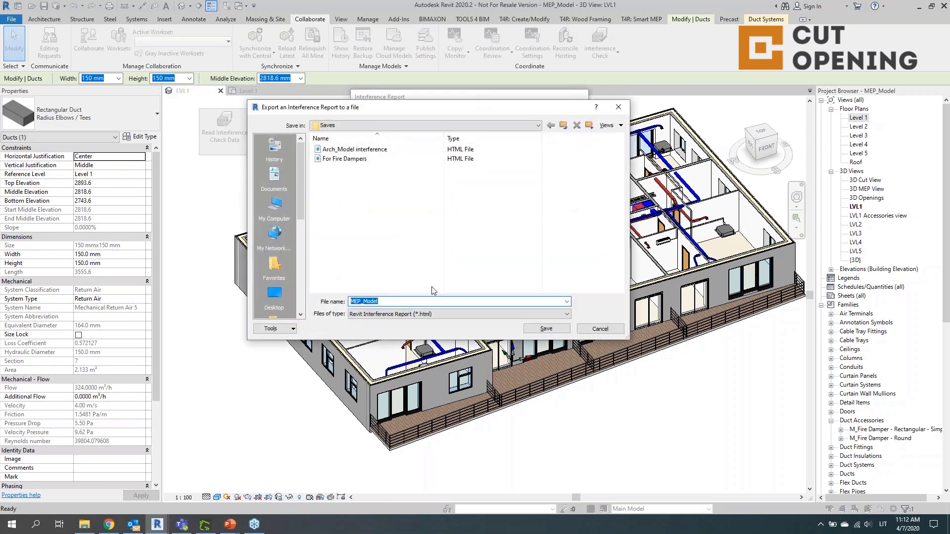
click(562, 125)
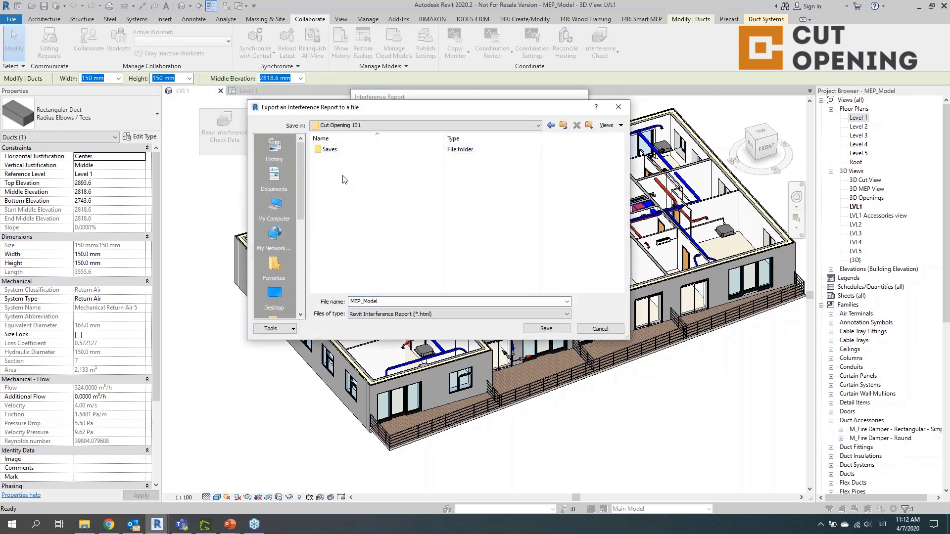
click(386, 299)
double_click(386, 298)
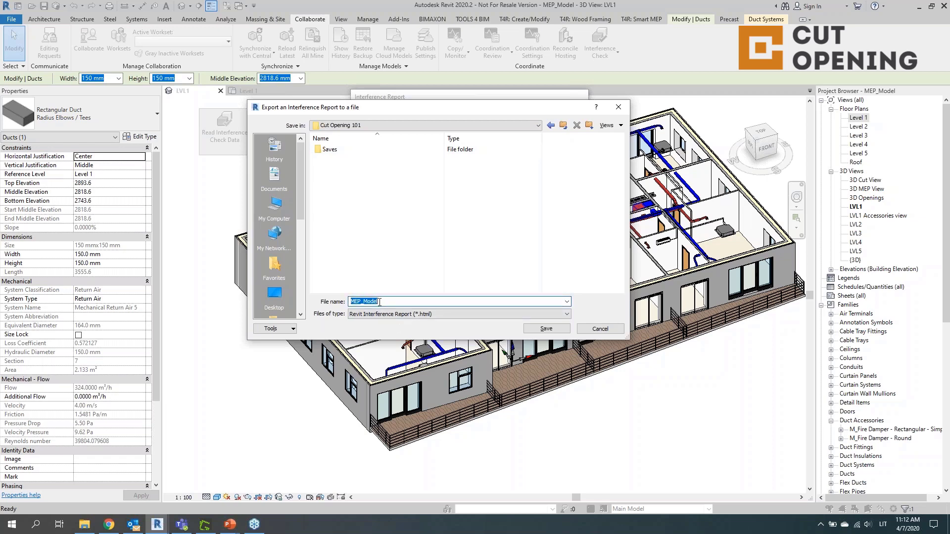
click(543, 329)
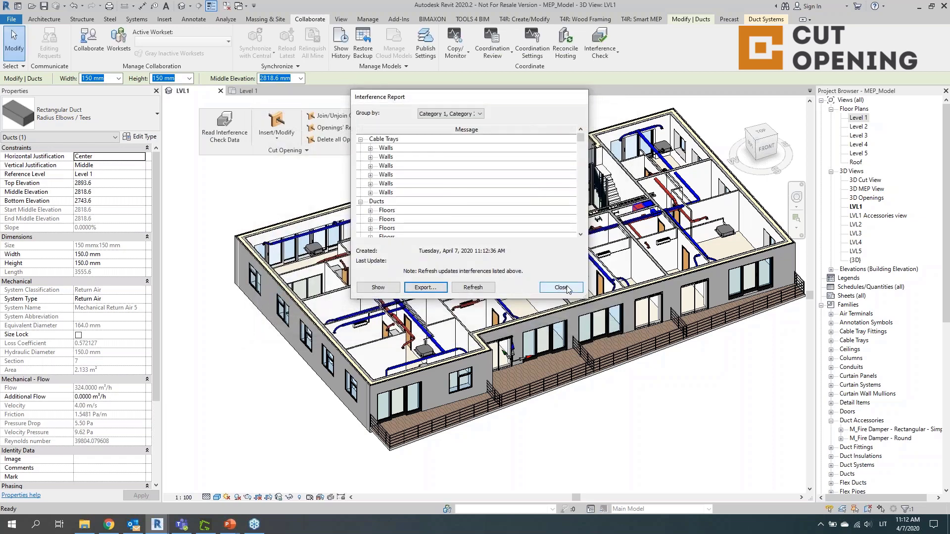
click(561, 288)
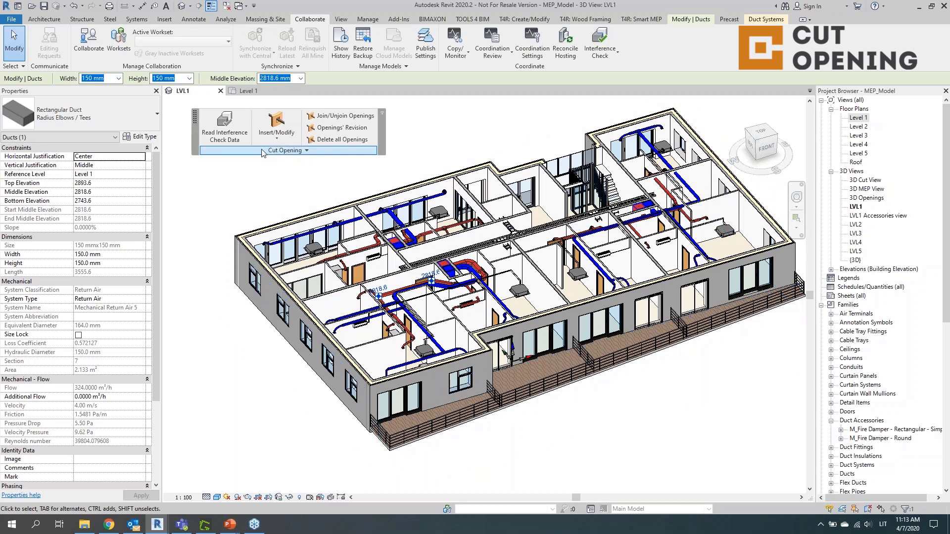
Step: Load MEP_Model.html as the interference check data file with MEP Configurations, and raise the dialog
click(236, 145)
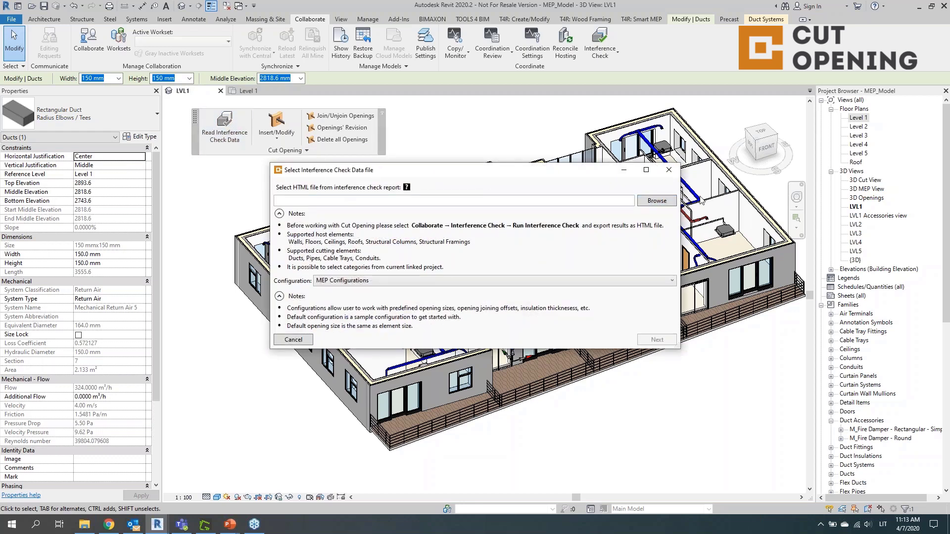
click(656, 201)
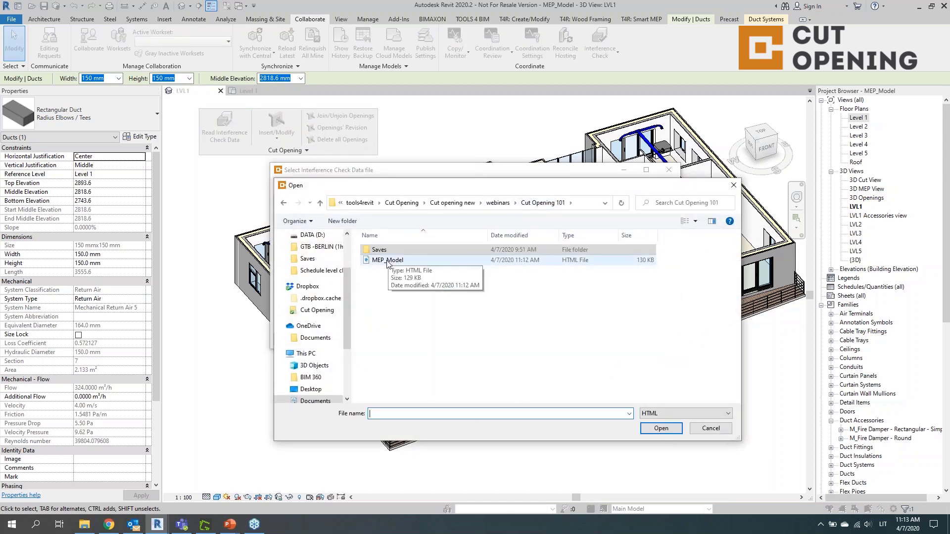
click(388, 260)
click(660, 428)
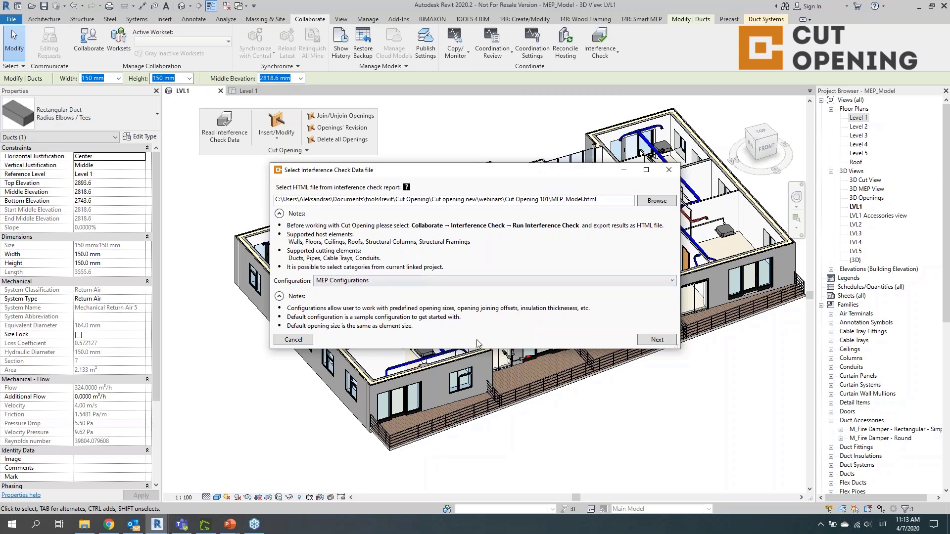
drag(492, 173, 491, 125)
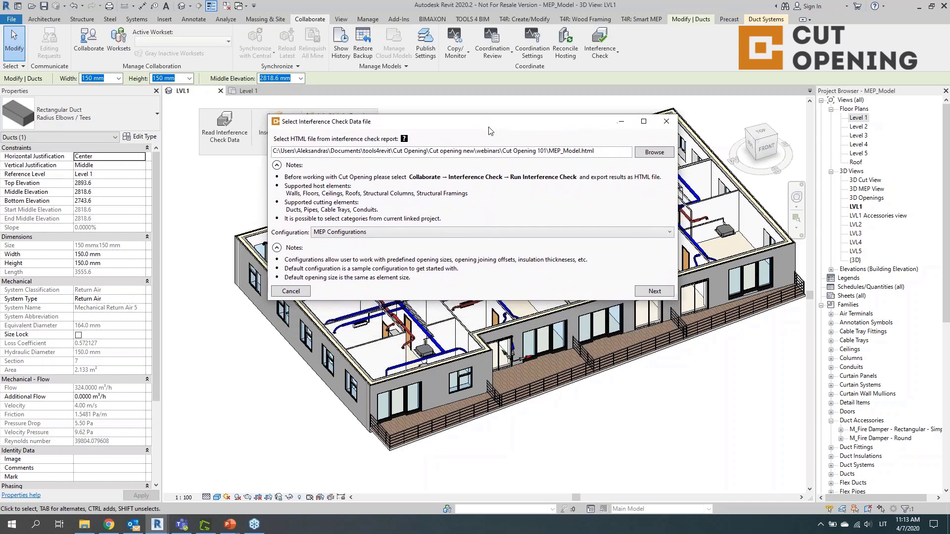
click(465, 237)
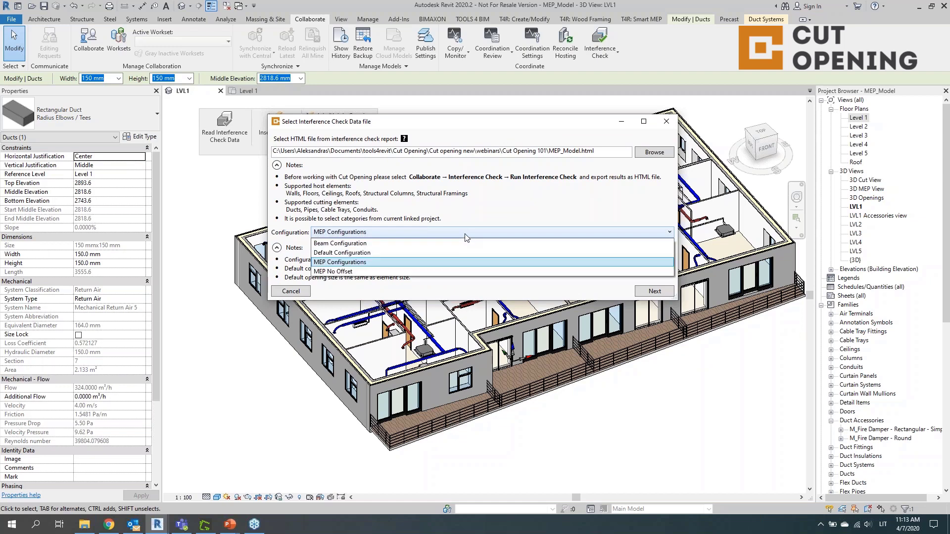
click(446, 253)
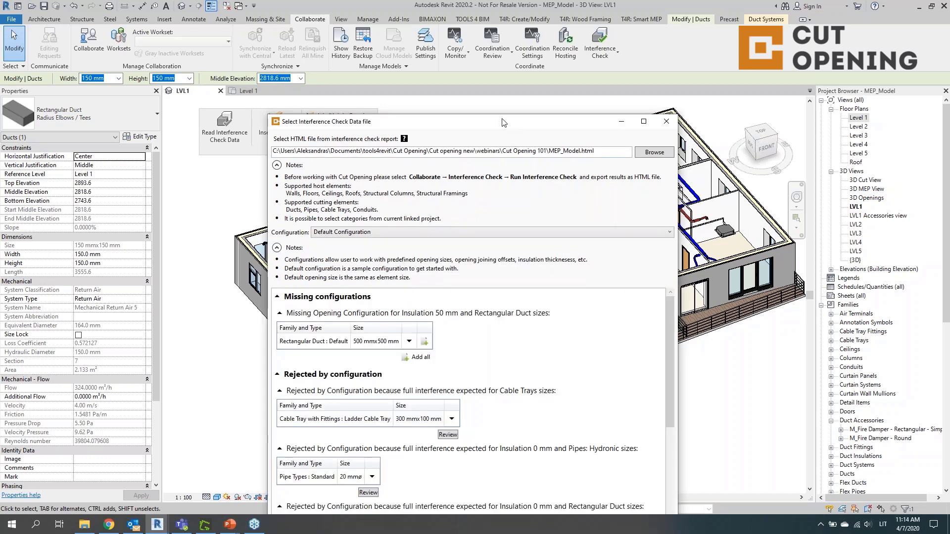
drag(491, 78, 504, 47)
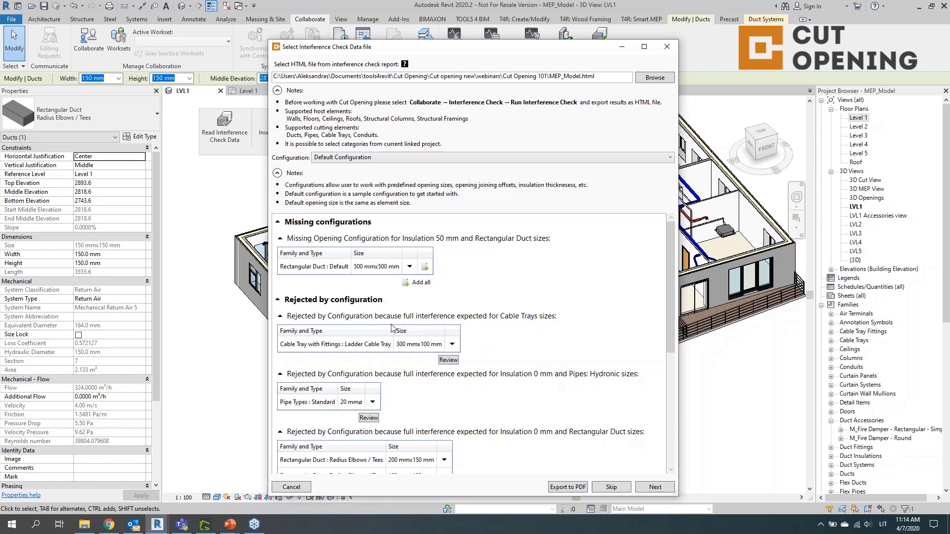
click(448, 159)
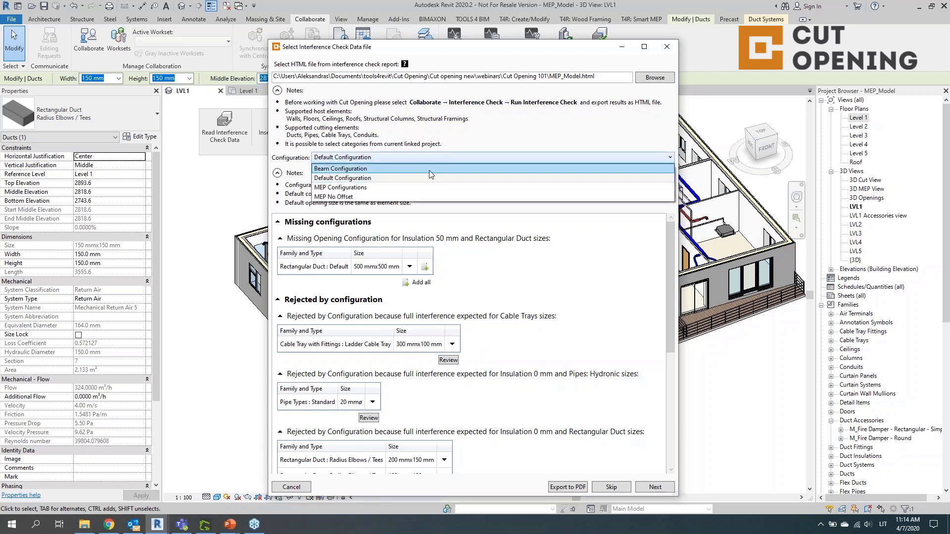
click(413, 191)
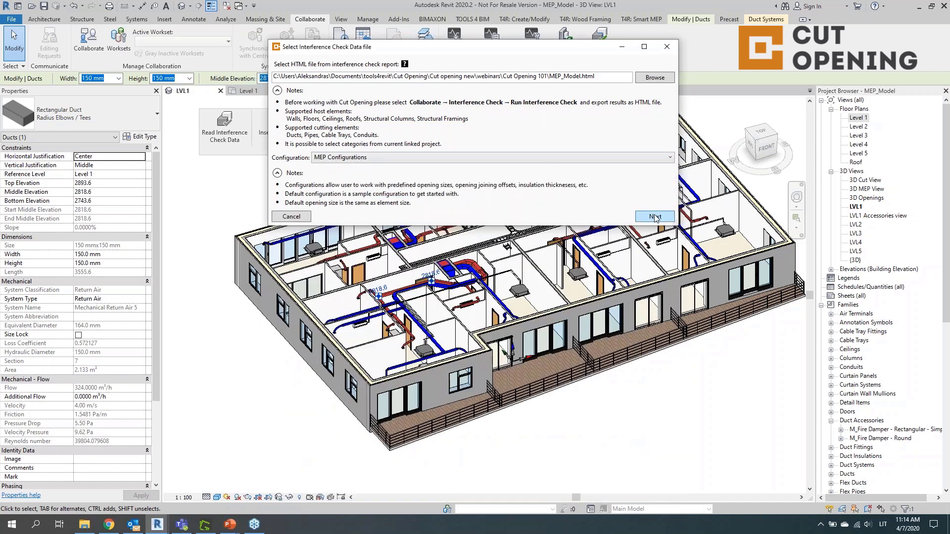
Step: Proceed to the 744-item clash list and expand Create New Opening by level, leaving grouping unchanged
click(654, 217)
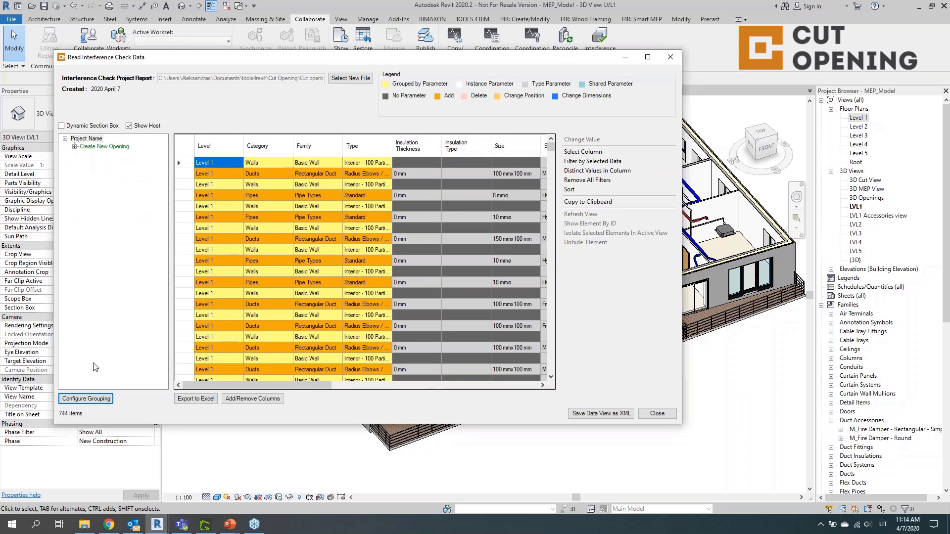
click(75, 147)
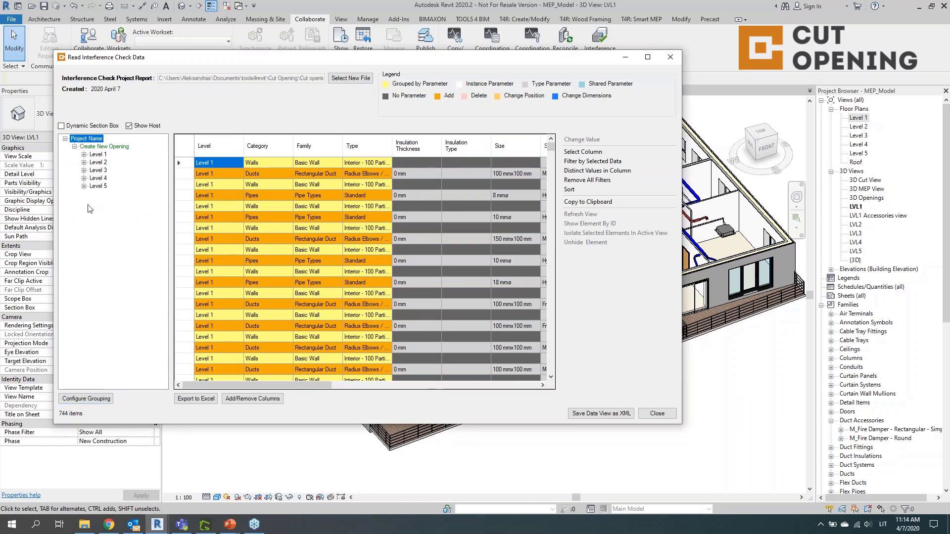
click(105, 399)
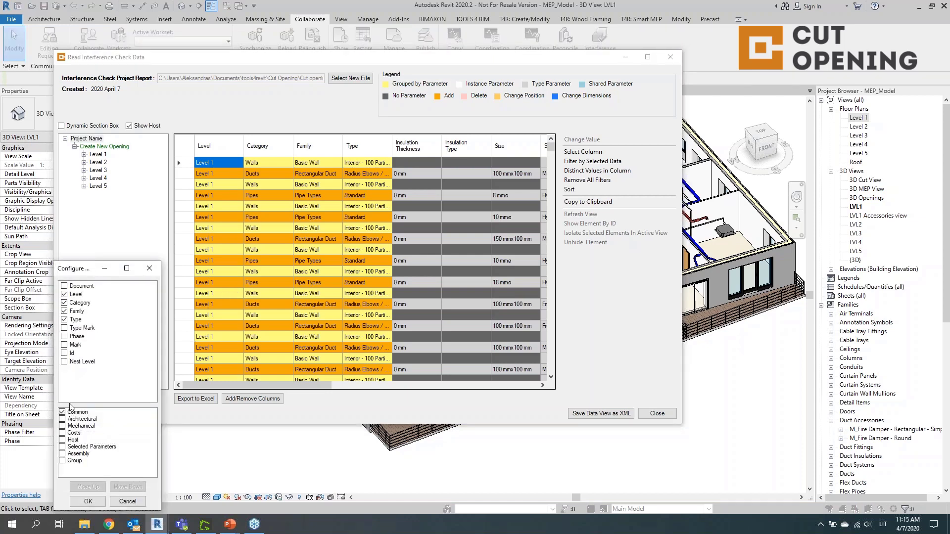
click(149, 268)
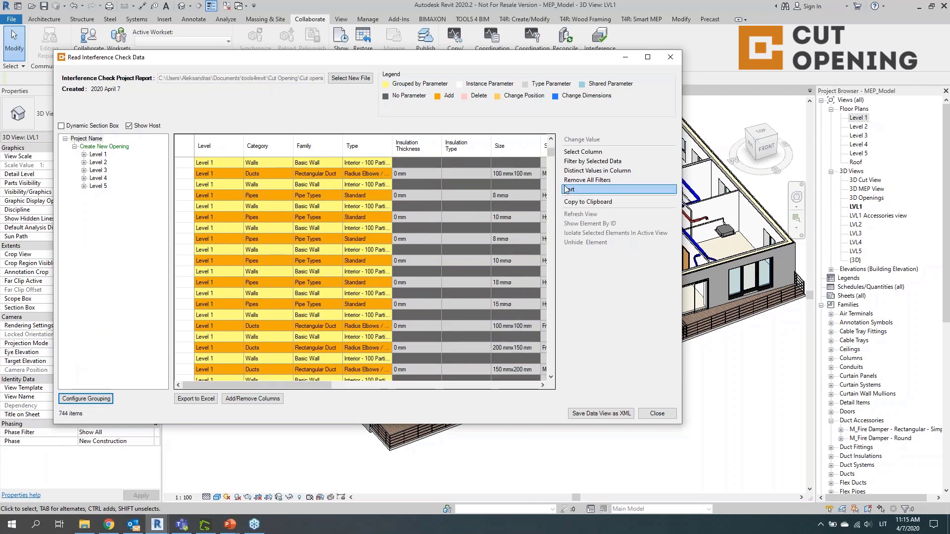
Step: Scroll the clash grid right to reveal the 20 mm Cut Offset column
click(549, 172)
click(552, 151)
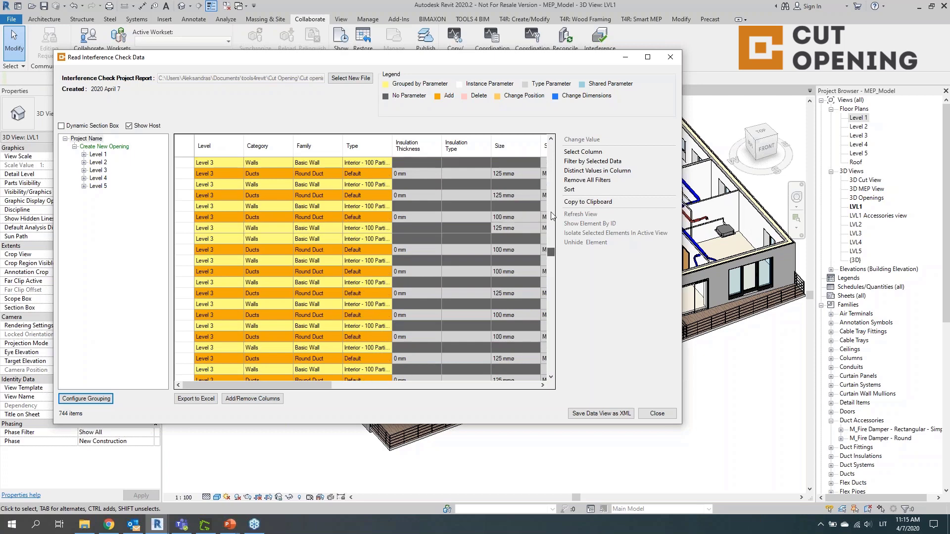
click(552, 149)
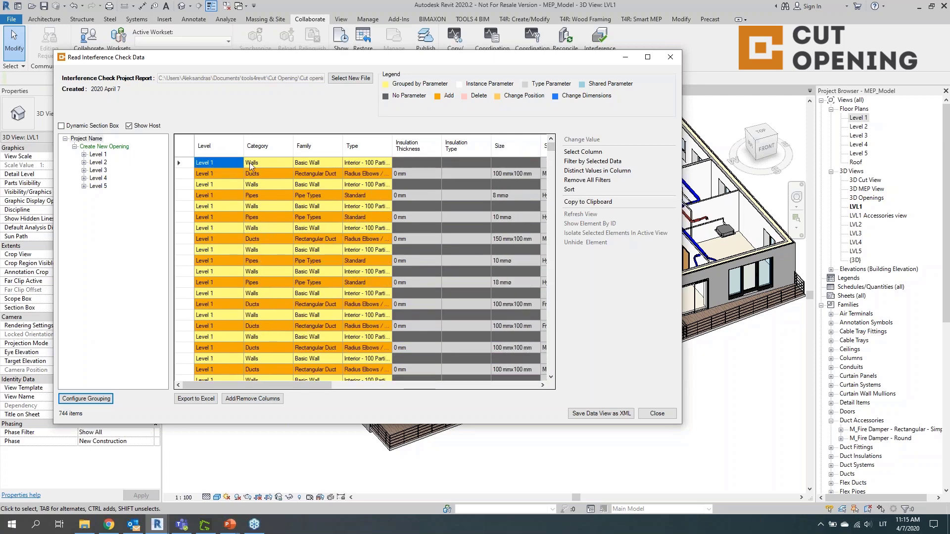
drag(275, 385, 408, 389)
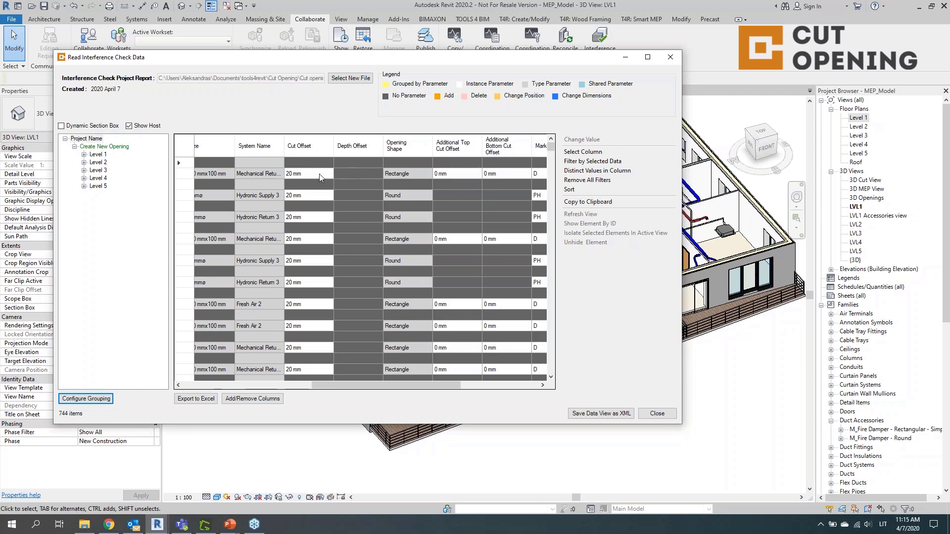
Step: Change the first clash's Cut Offset from 20 mm to 40 mm
click(295, 175)
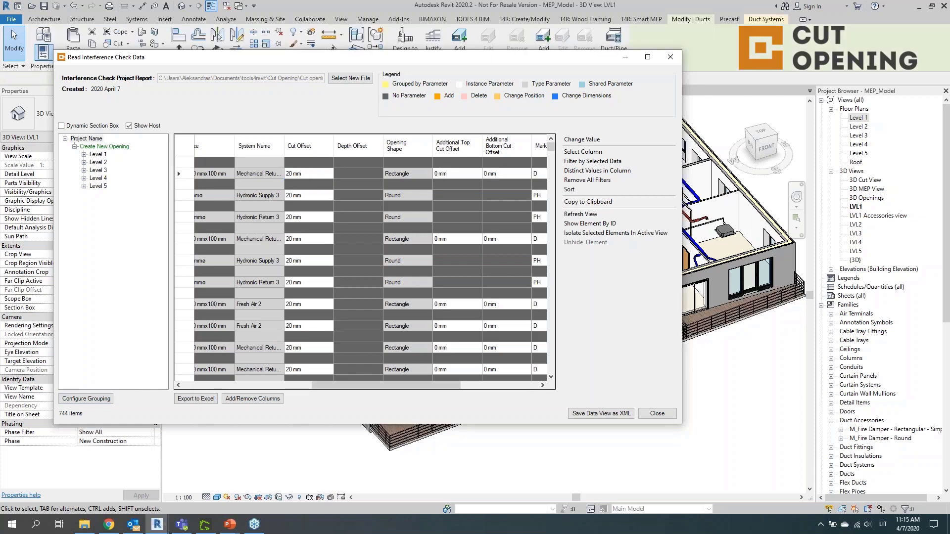
double_click(263, 184)
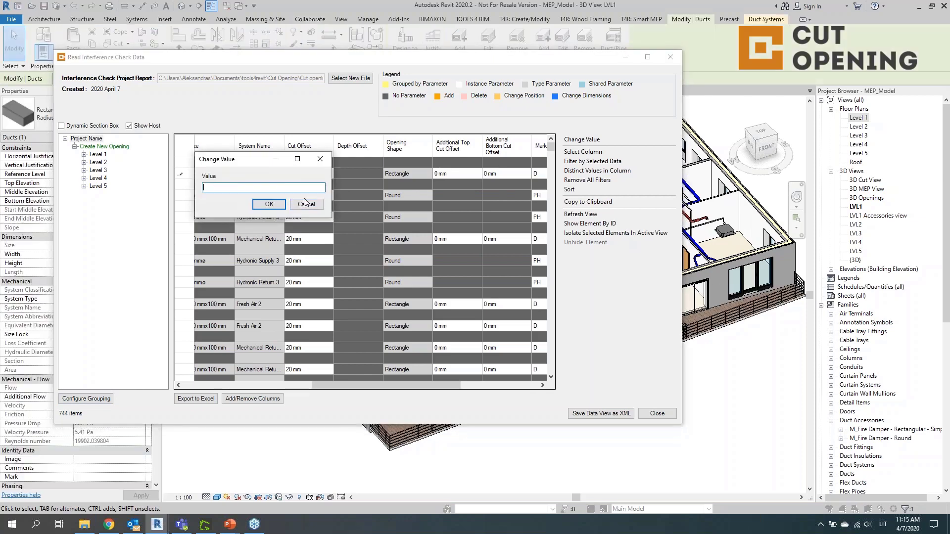
text(40)
click(268, 204)
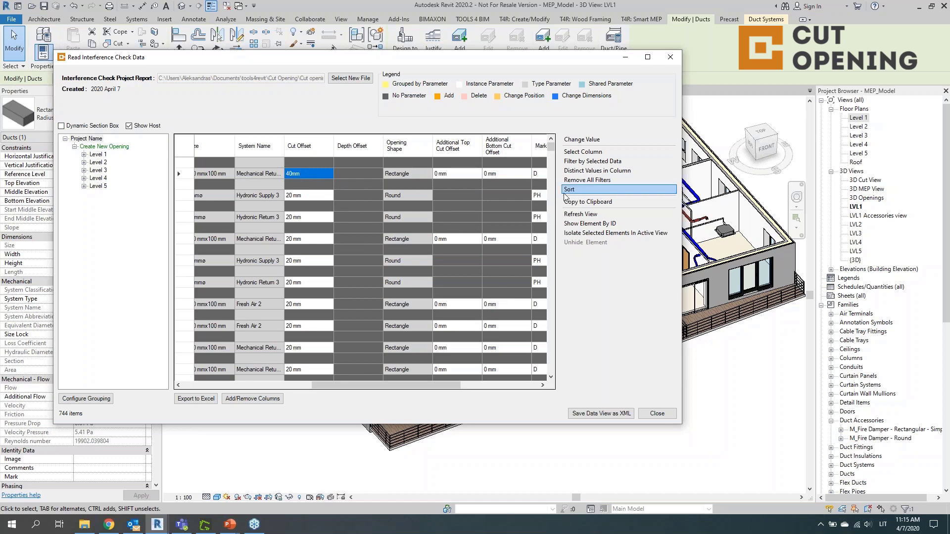
drag(422, 387, 315, 391)
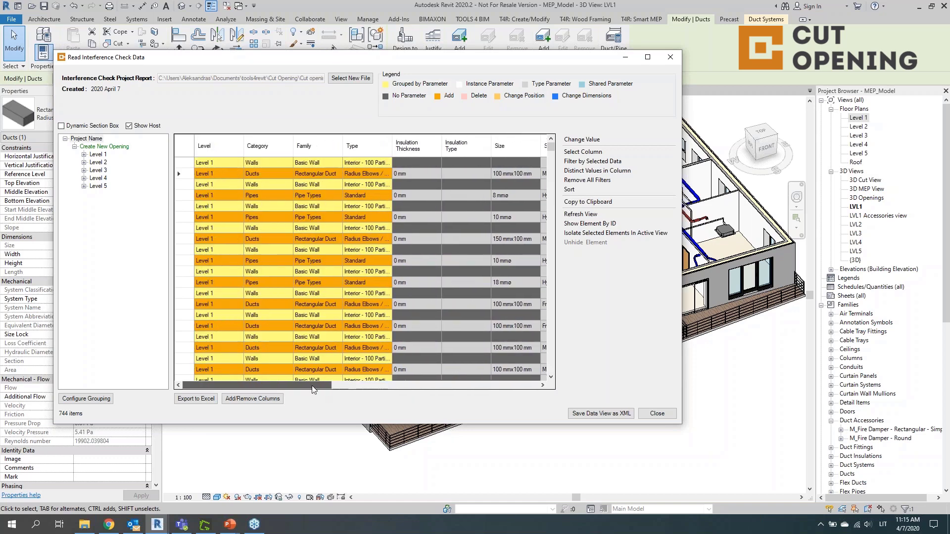
click(578, 413)
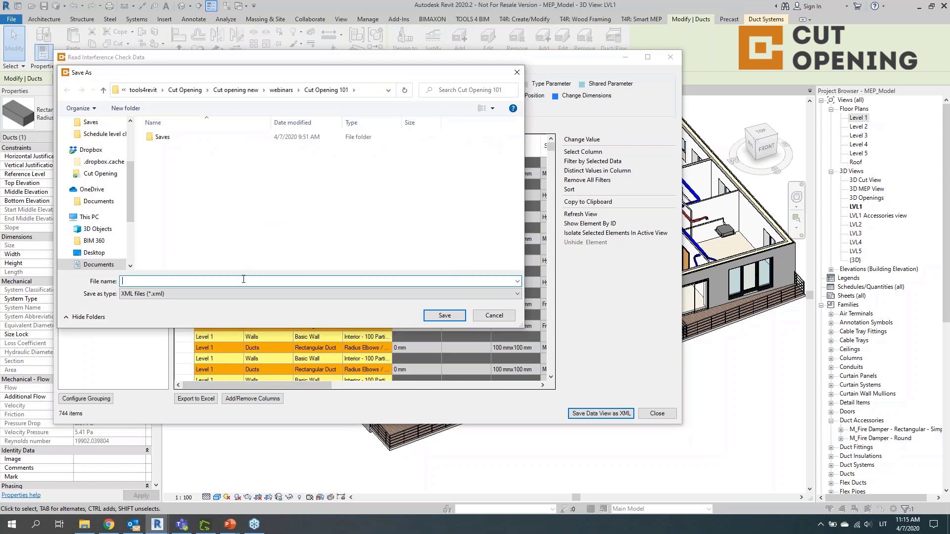
Step: Save the data view as Opening.xml and close the interference data window
text(Opening)
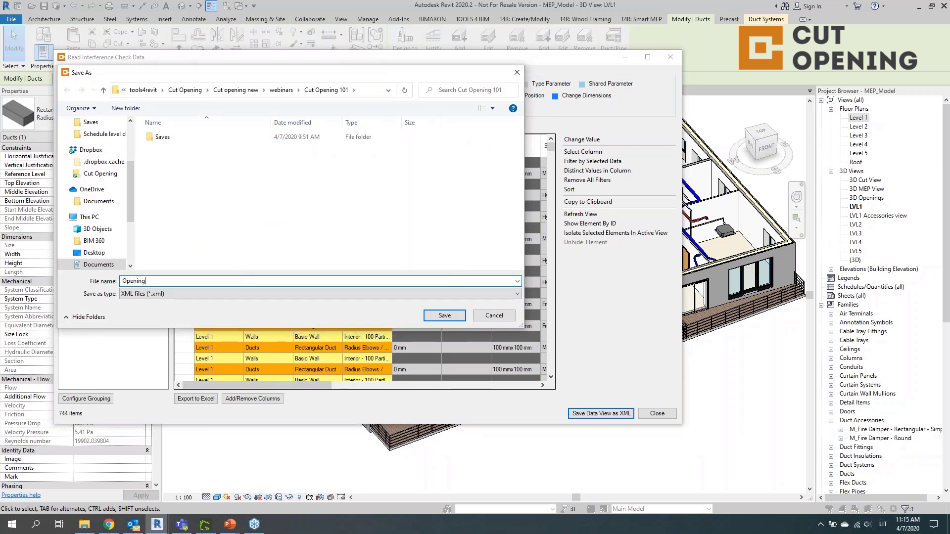
click(451, 316)
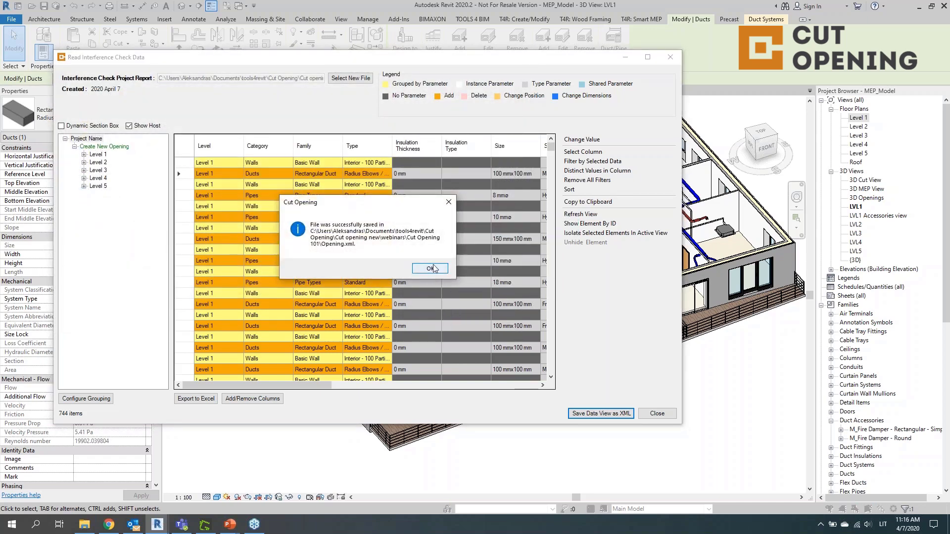
click(428, 267)
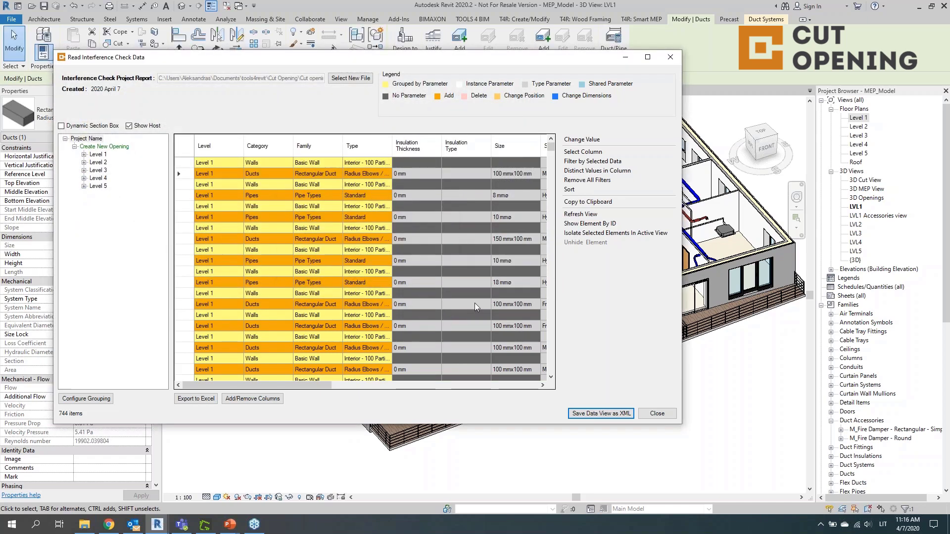
click(657, 413)
middle_drag(626, 392, 615, 399)
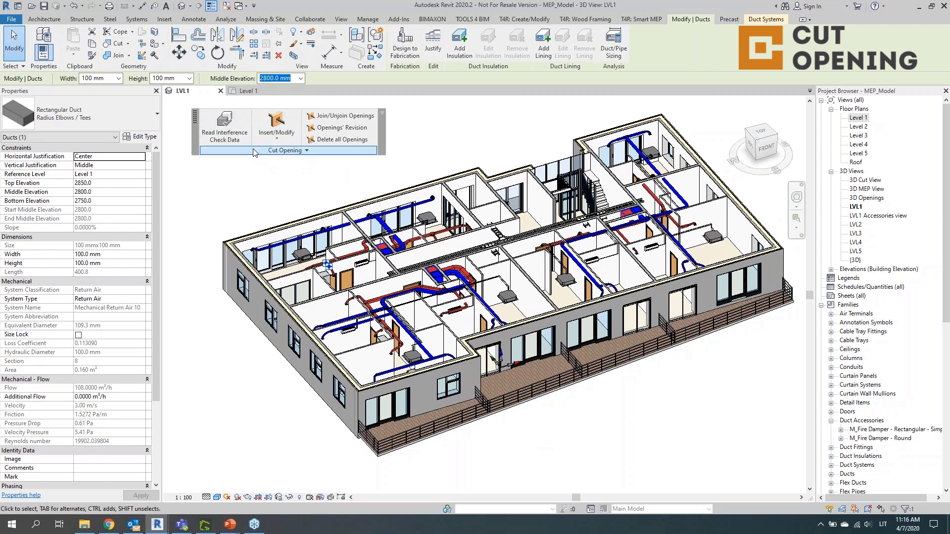
Step: Load Opening.xml into Insert Openings and widen the window showing the 744 clash rows
click(286, 141)
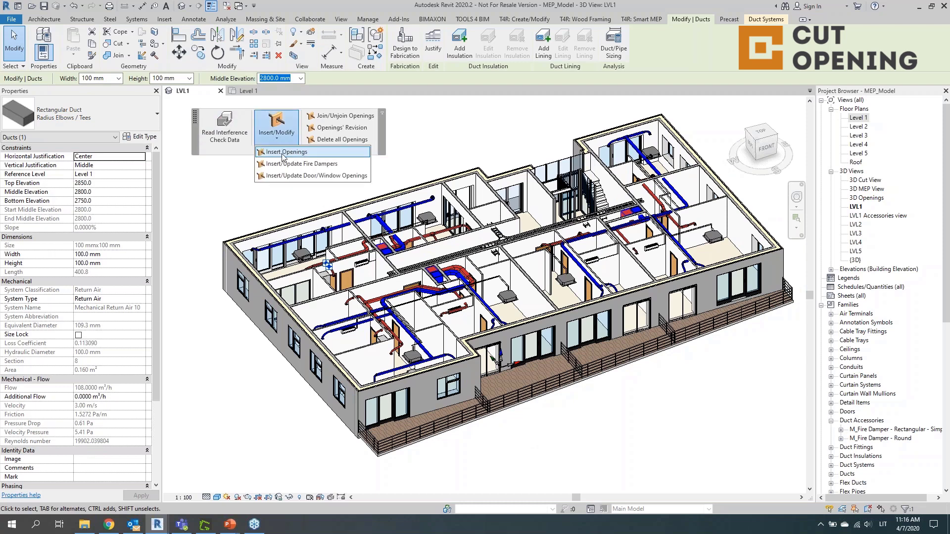
click(283, 154)
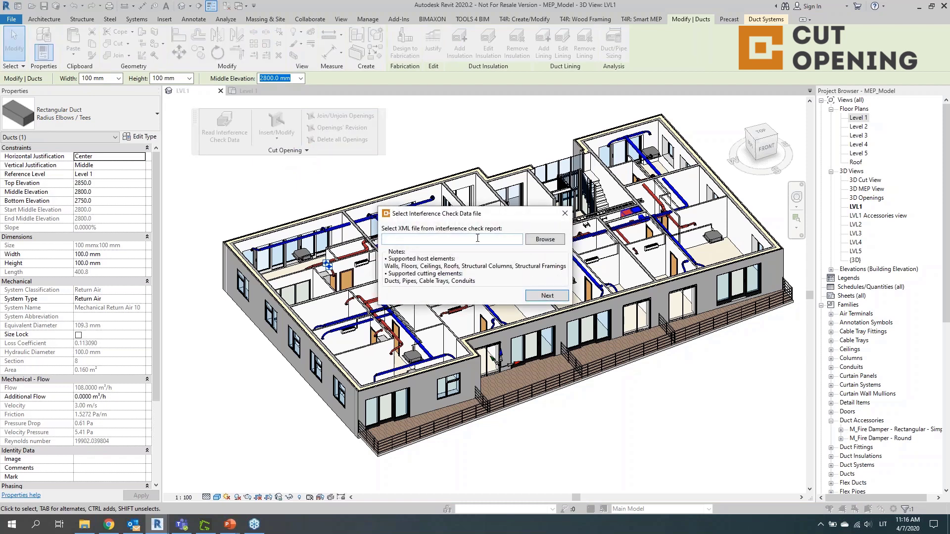
click(547, 295)
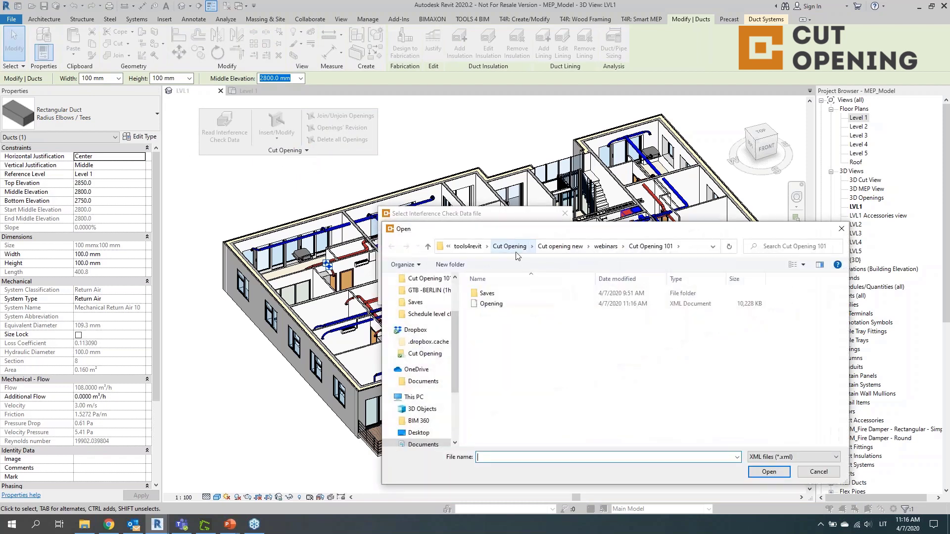
click(495, 304)
click(770, 472)
click(703, 295)
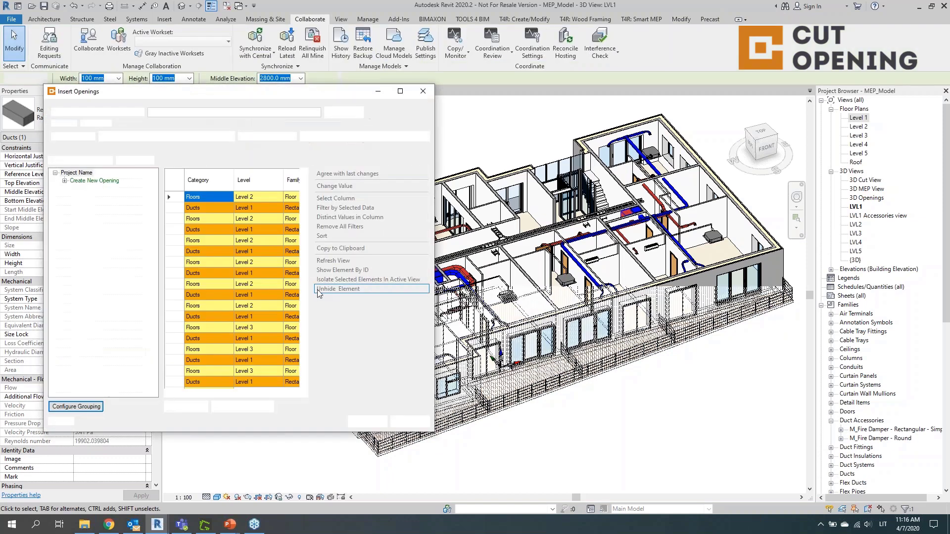
drag(697, 344, 739, 343)
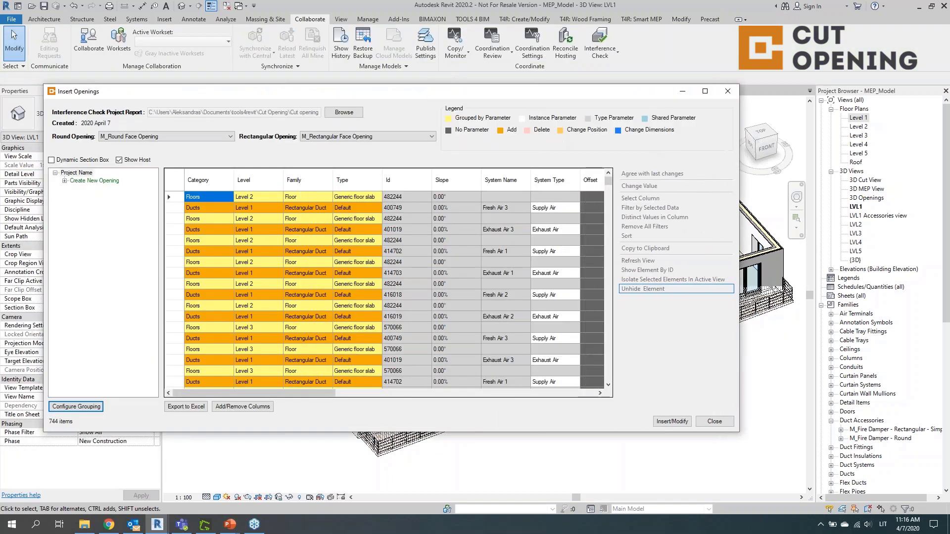
drag(566, 97, 612, 94)
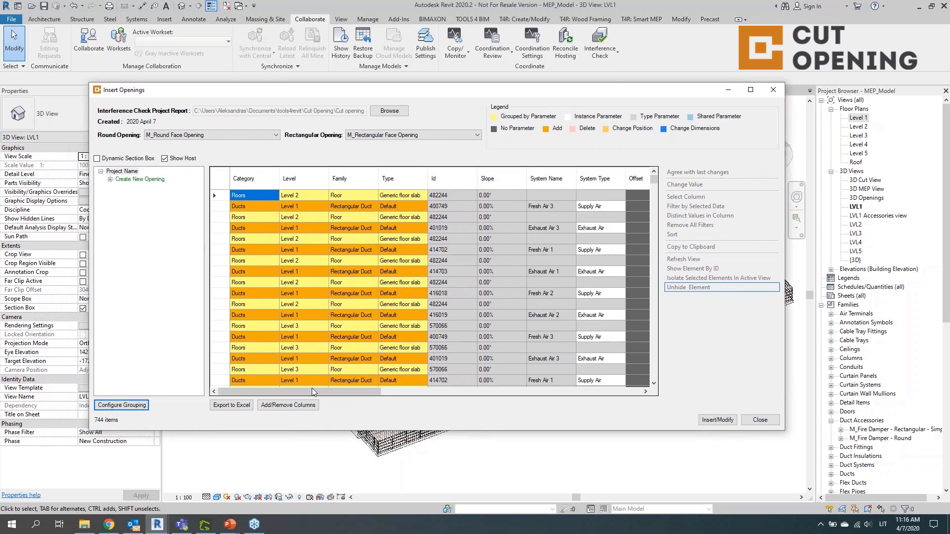
Step: Expand the Walls category and show only the Level 1 wall clashes
click(110, 180)
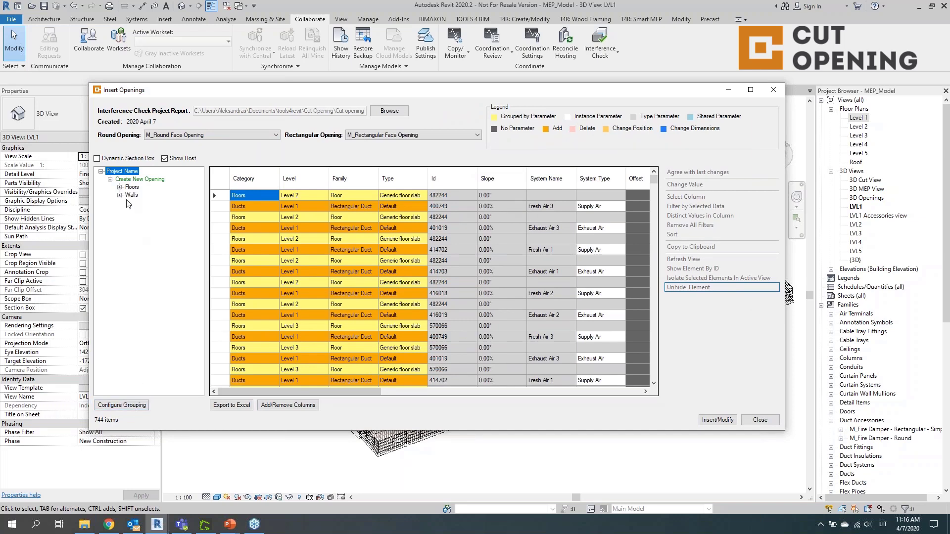
click(120, 195)
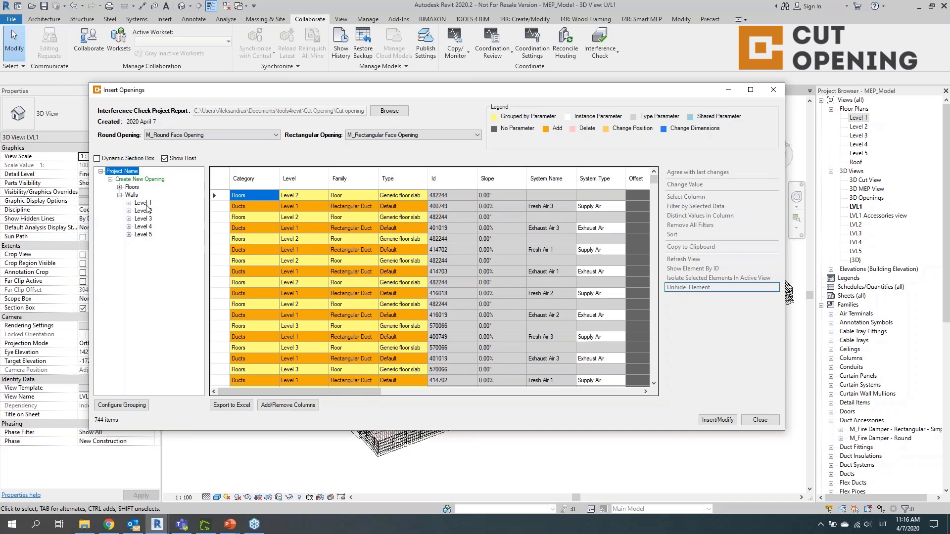
click(148, 205)
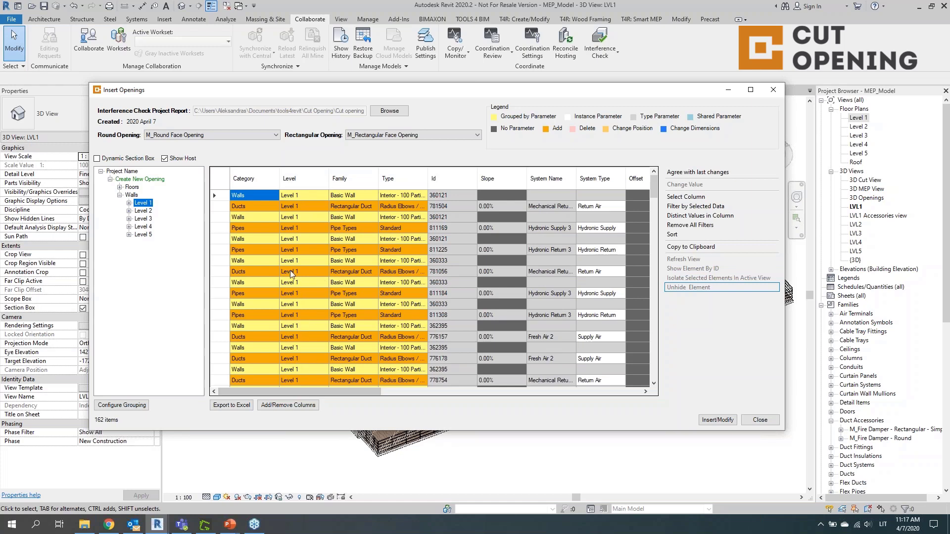
Step: Filter the list by the selected duct 781056, then remove all filters to restore 162 rows
click(251, 273)
right_click(256, 273)
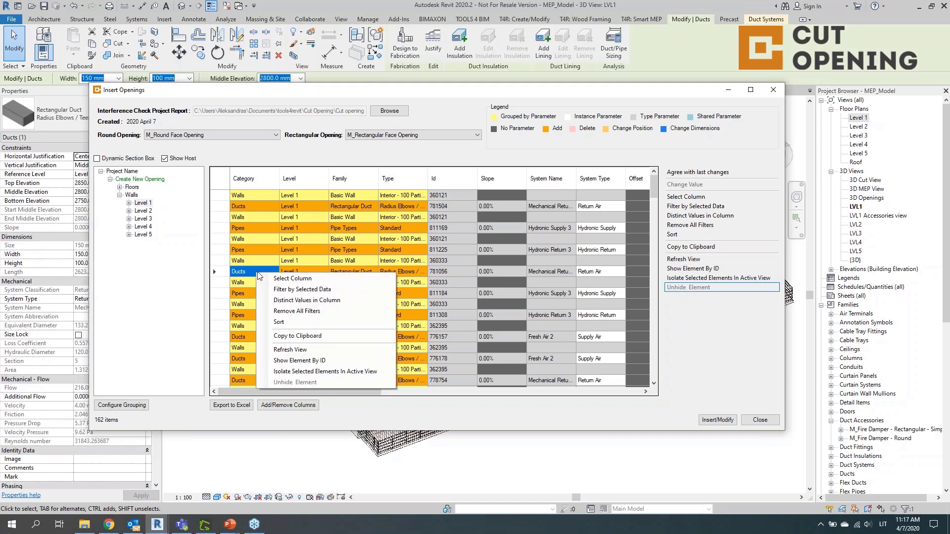
click(285, 290)
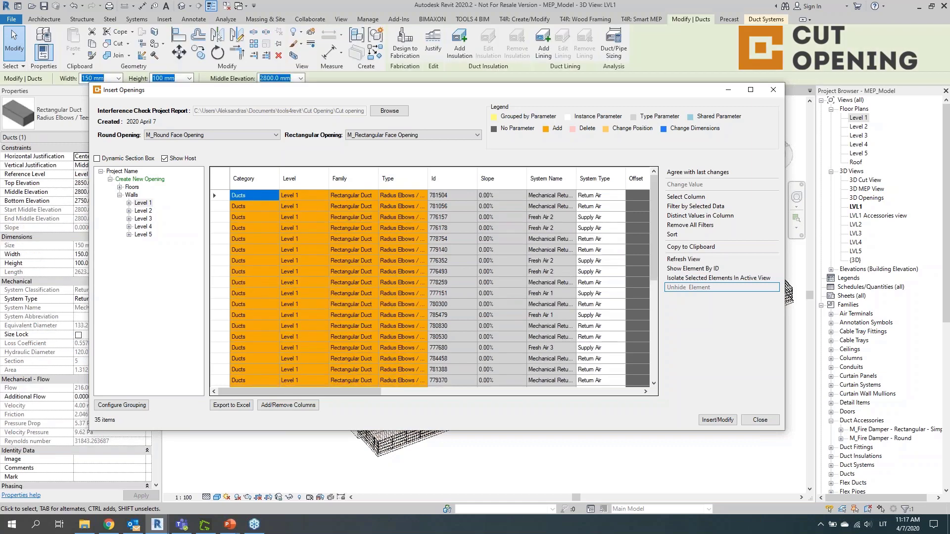
scroll(251, 263, down, 5)
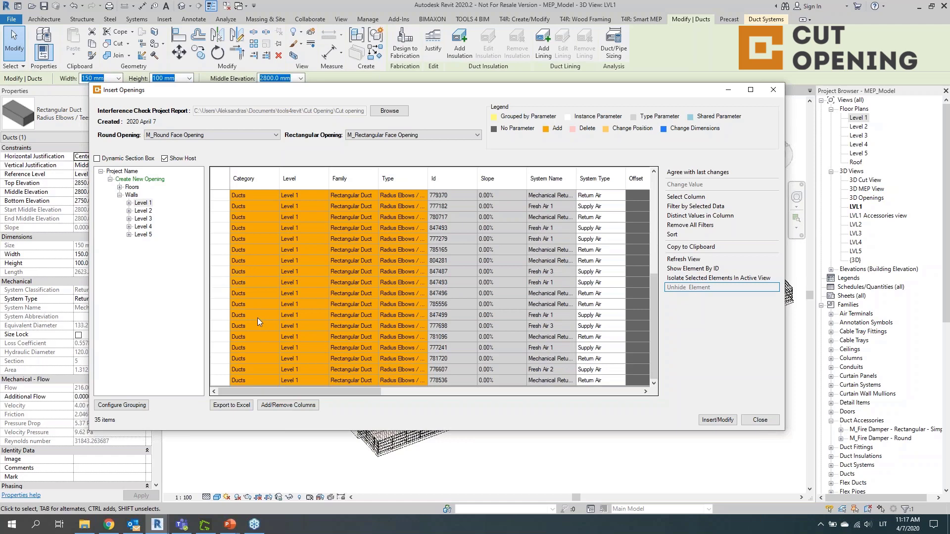
scroll(257, 317, up, 5)
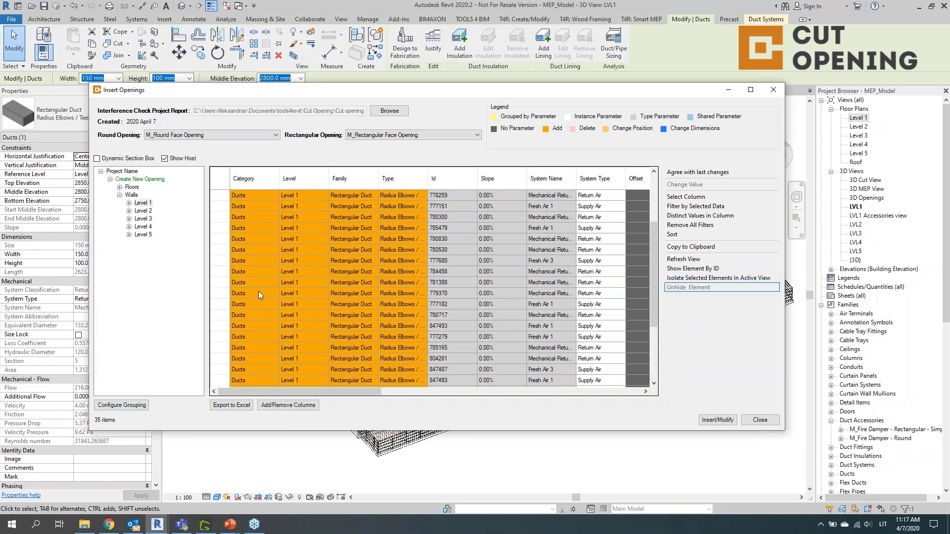
click(686, 226)
click(147, 206)
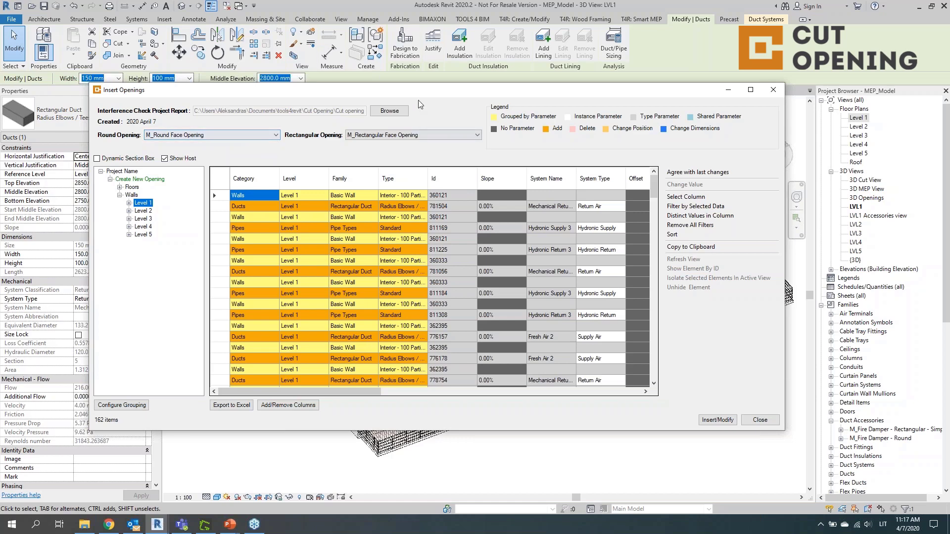
Step: Choose M_Round Face Opening Solid and M_Rectangular Face Opening Solid as the opening families
drag(422, 97, 429, 42)
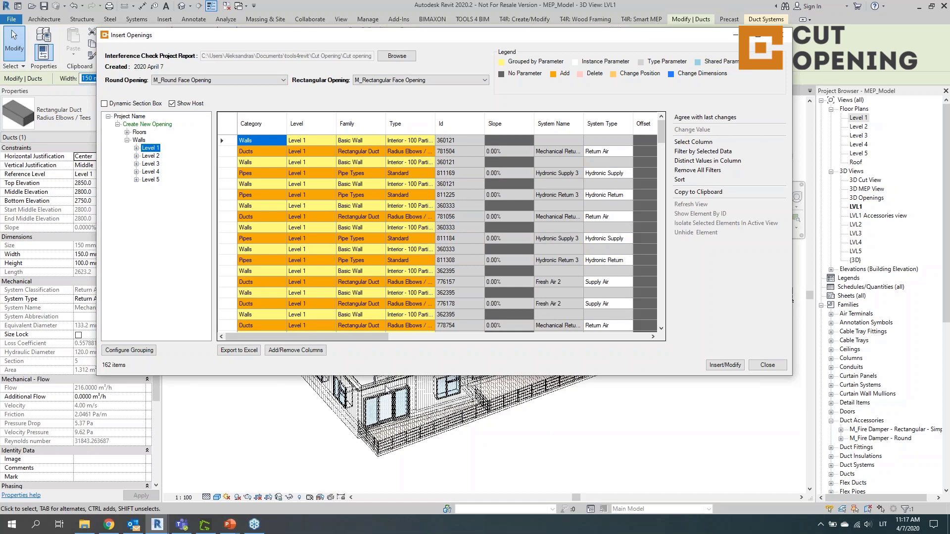
click(283, 80)
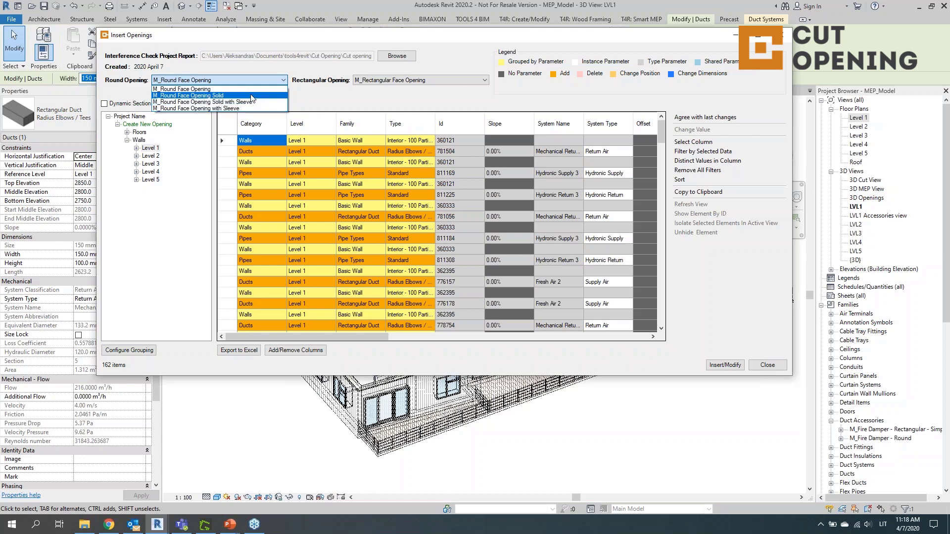
click(251, 96)
click(395, 81)
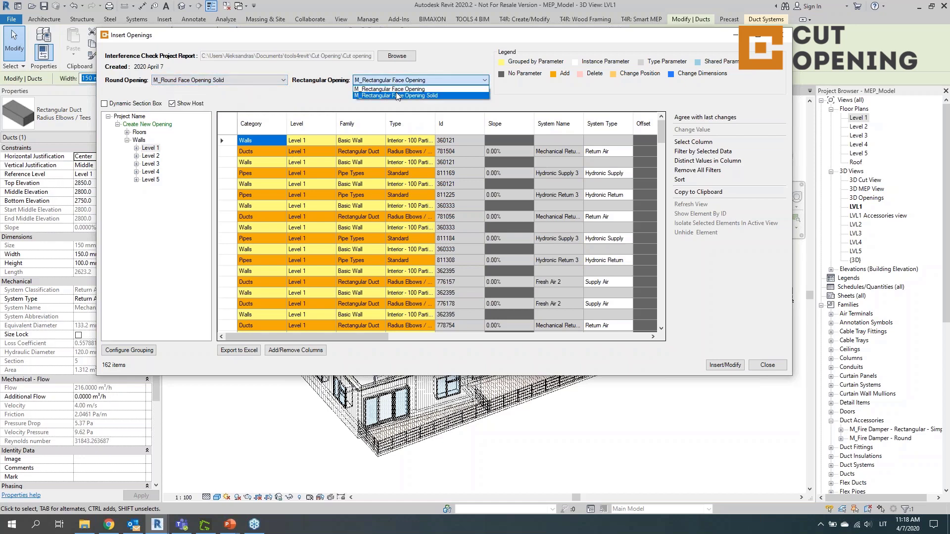
click(396, 96)
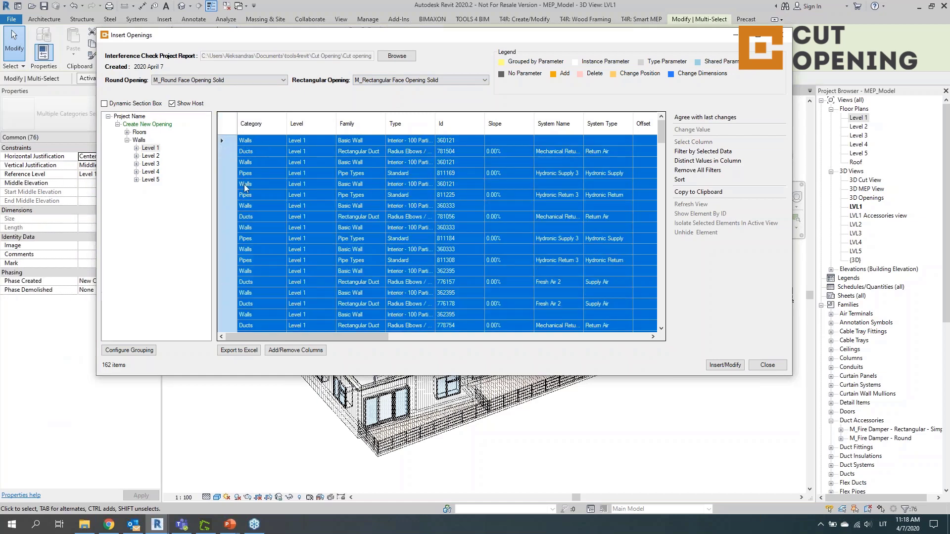
Step: Insert the 81 openings, review the Created Opening list, and close the window
click(724, 366)
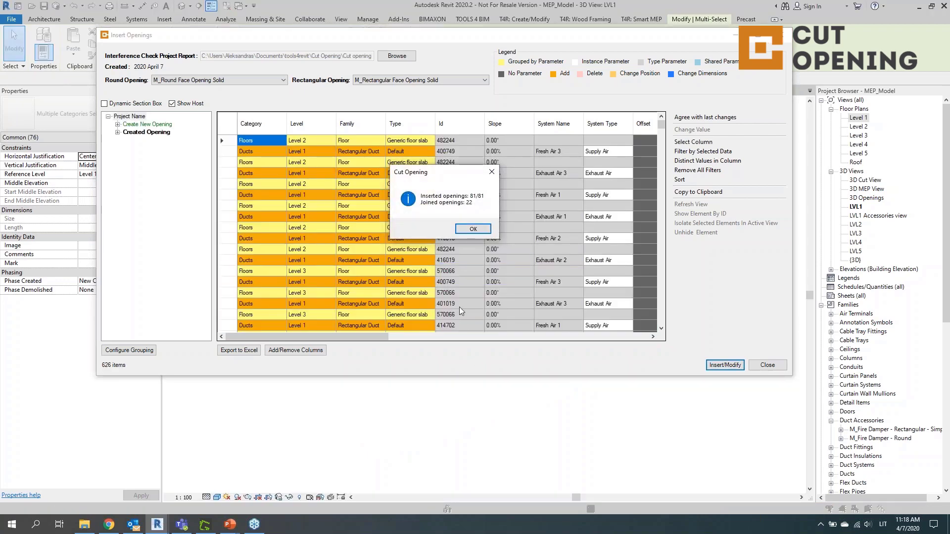
click(473, 229)
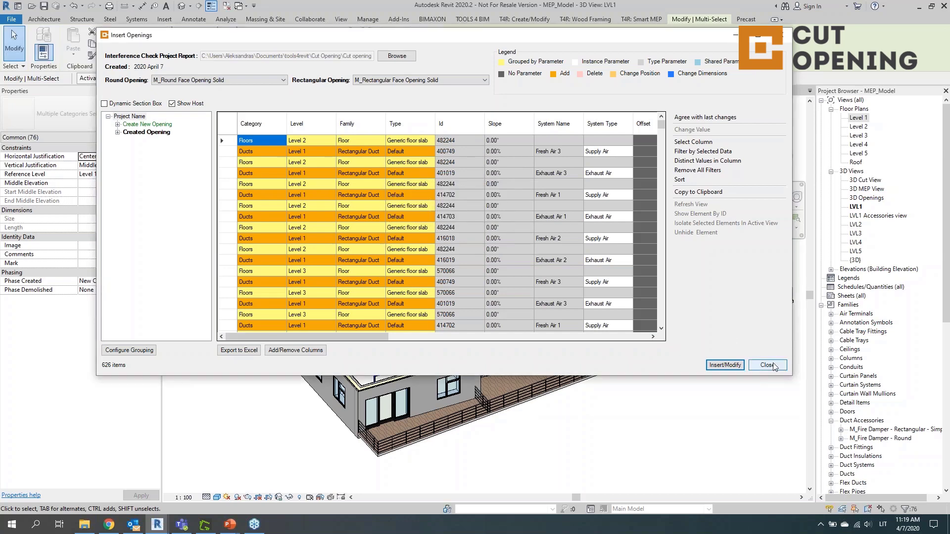
click(157, 132)
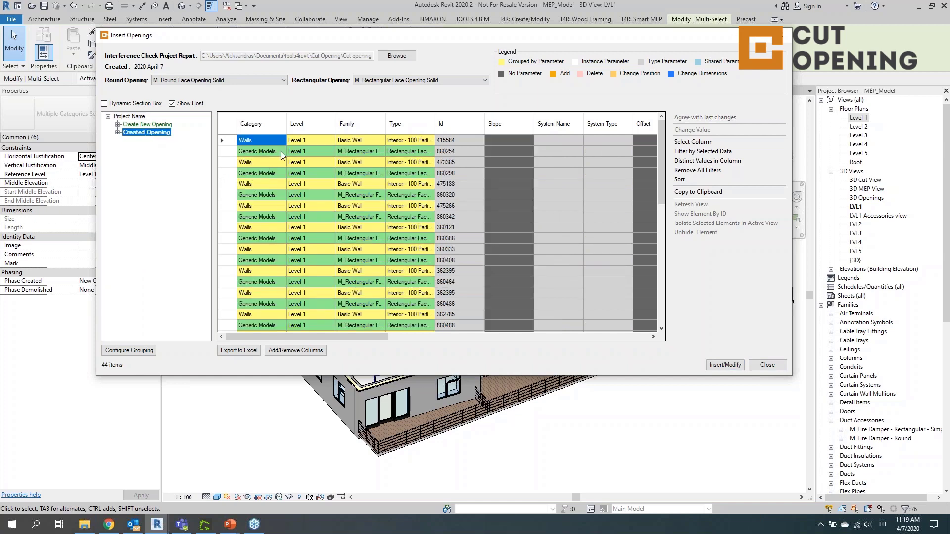
scroll(280, 152, down, 4)
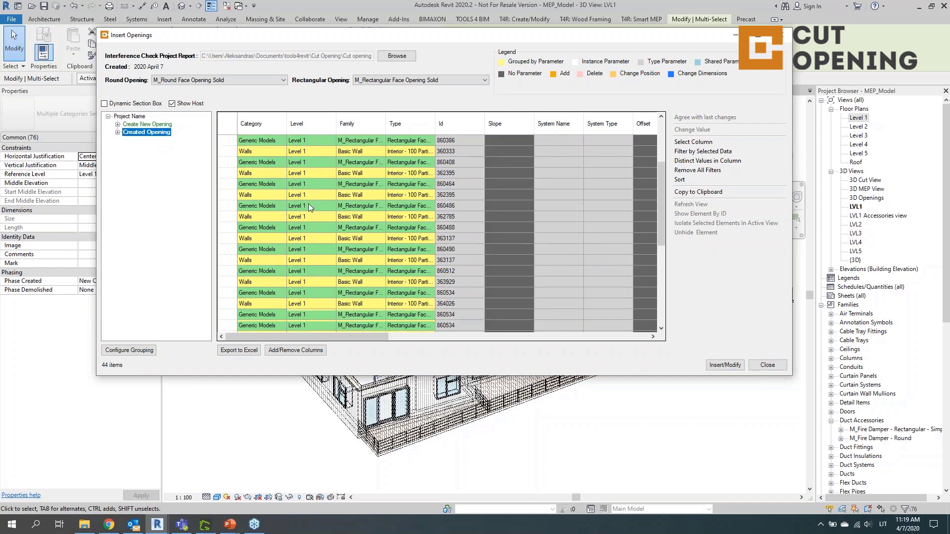
click(757, 364)
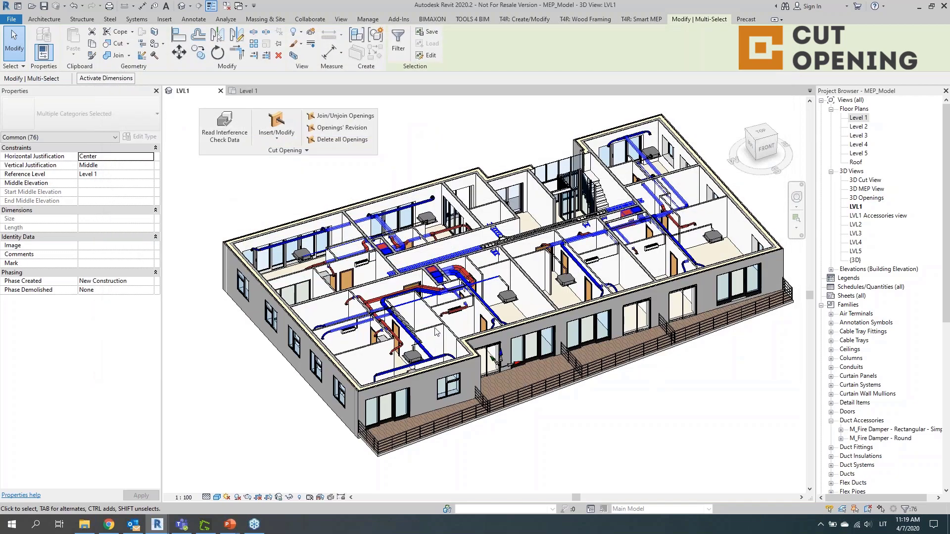
scroll(455, 251, up, 2)
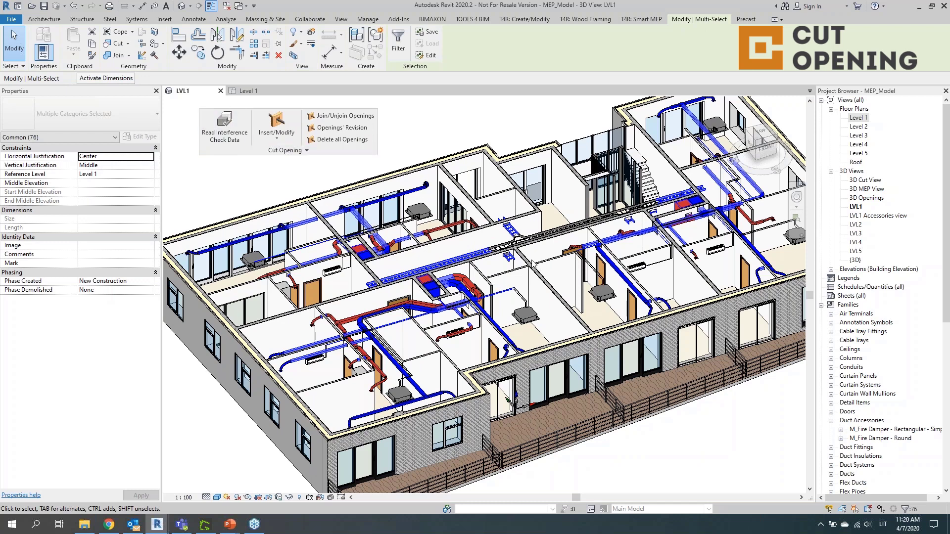
scroll(340, 357, up, 10)
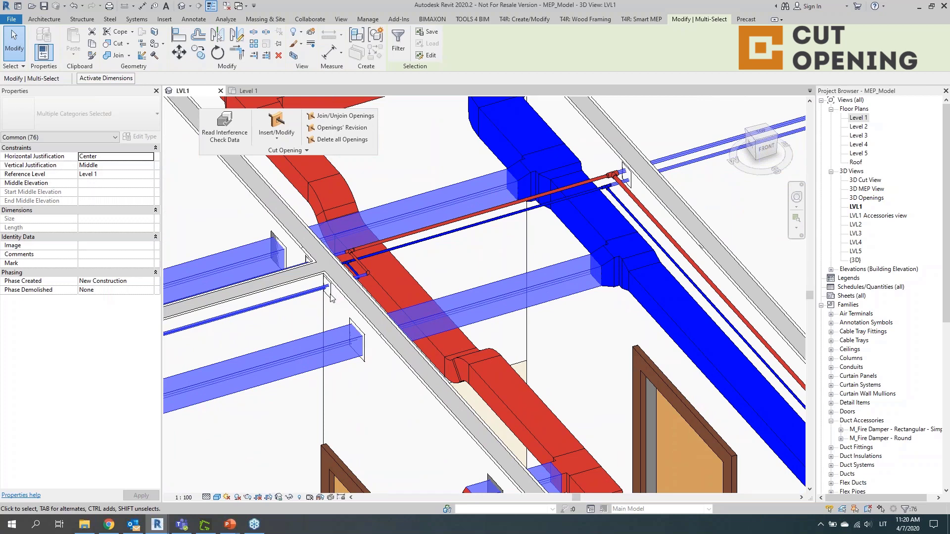
scroll(331, 297, down, 3)
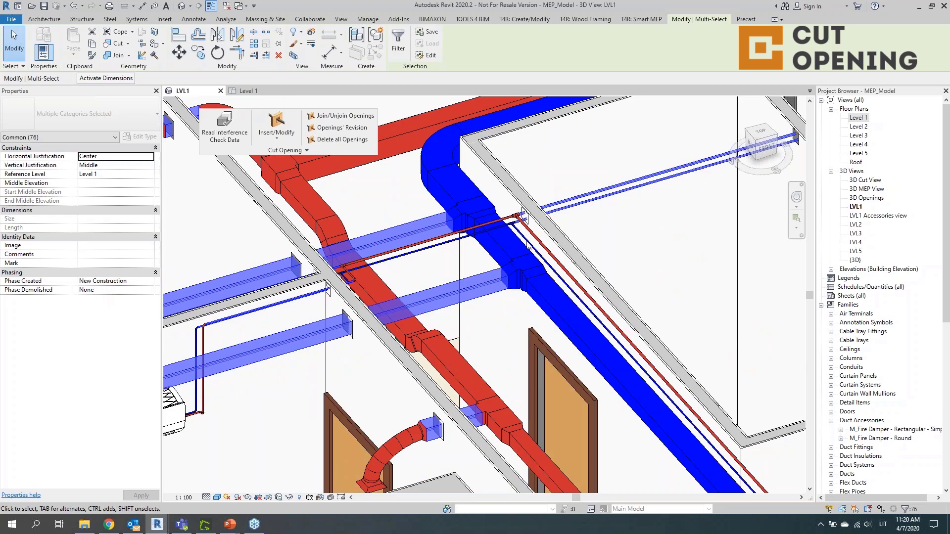
scroll(518, 250, down, 5)
scroll(518, 250, up, 2)
middle_drag(518, 250, 586, 264)
scroll(586, 265, up, 8)
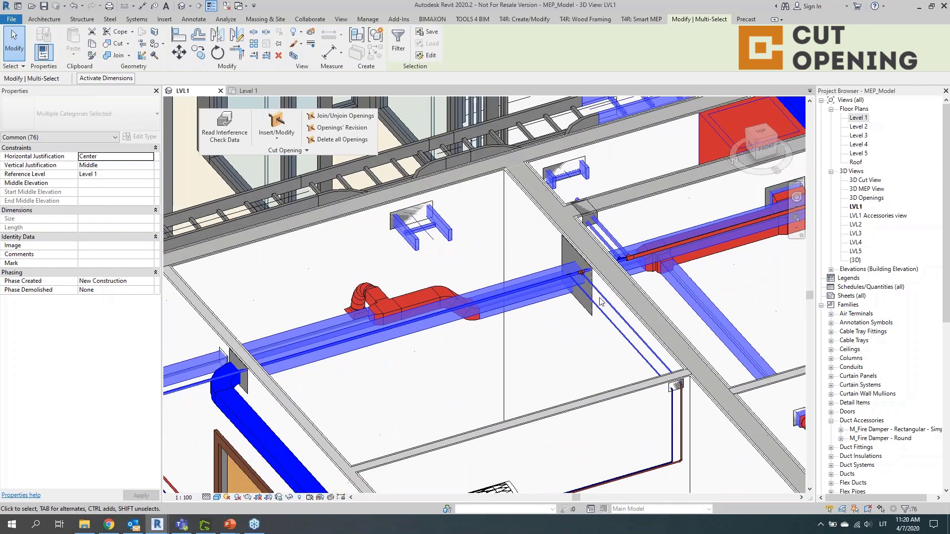
scroll(600, 302, up, 3)
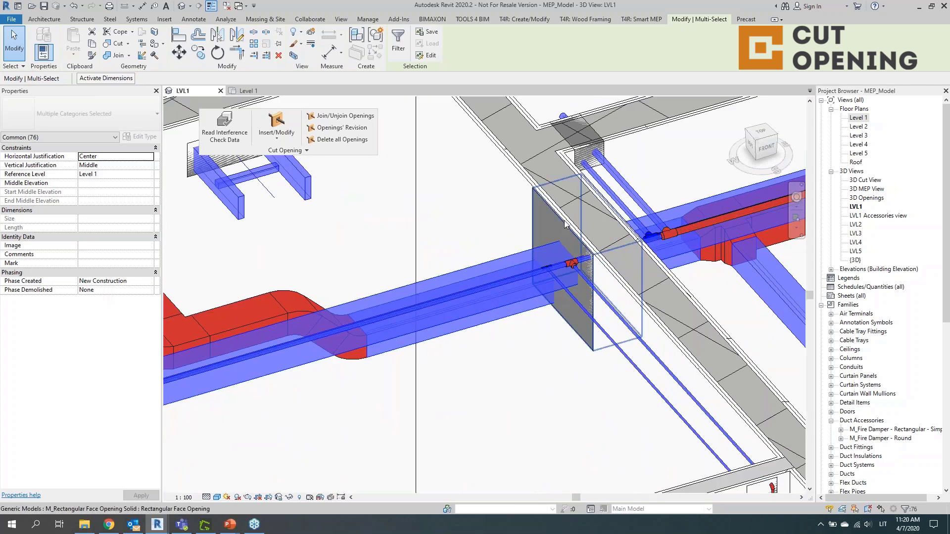
scroll(566, 223, down, 10)
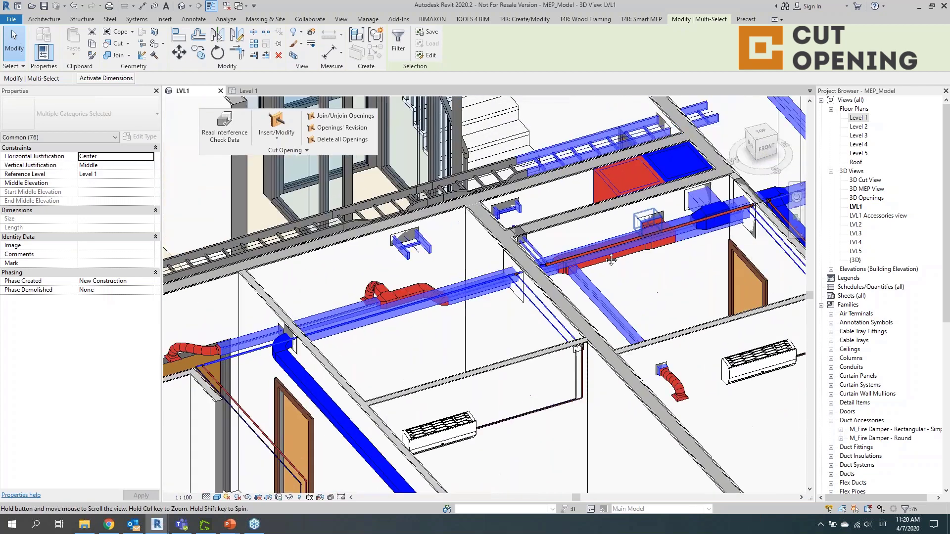
scroll(517, 343, up, 8)
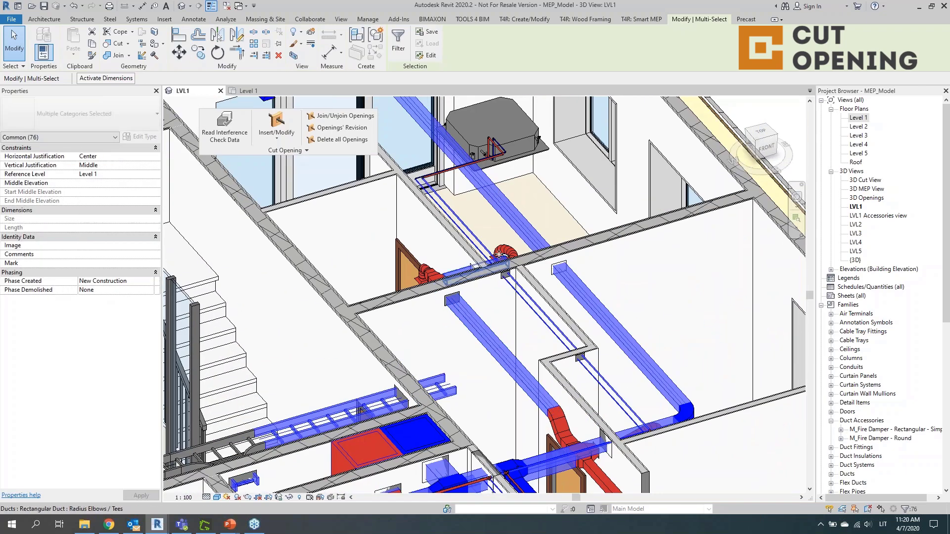
scroll(513, 299, up, 2)
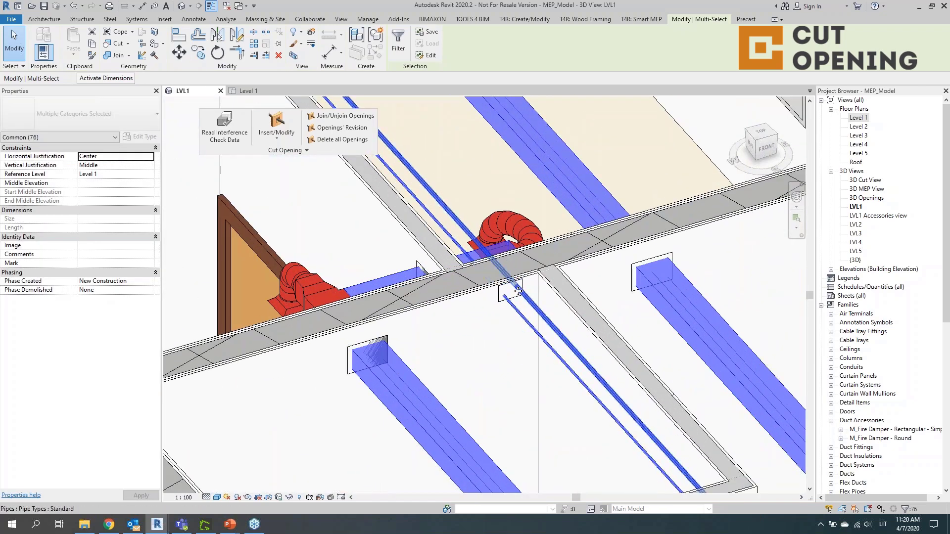
scroll(450, 255, down, 4)
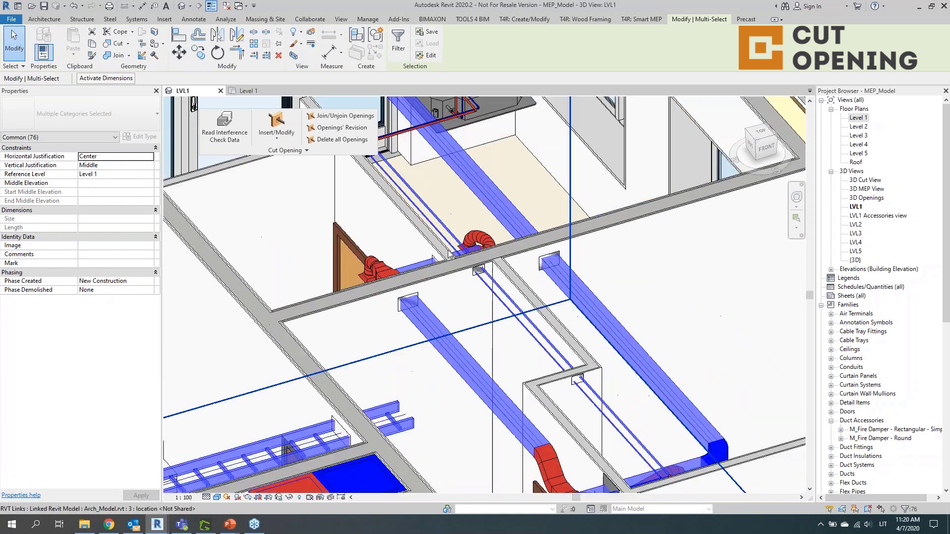
key(Escape)
scroll(477, 269, up, 4)
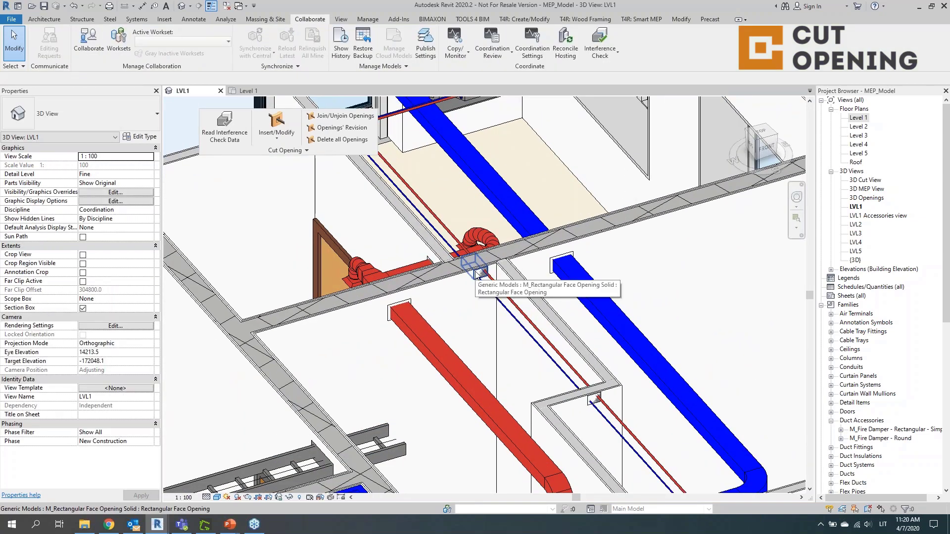
Step: Toggle the wall join of the rectangular opening using Join/Unjoin twice
click(345, 117)
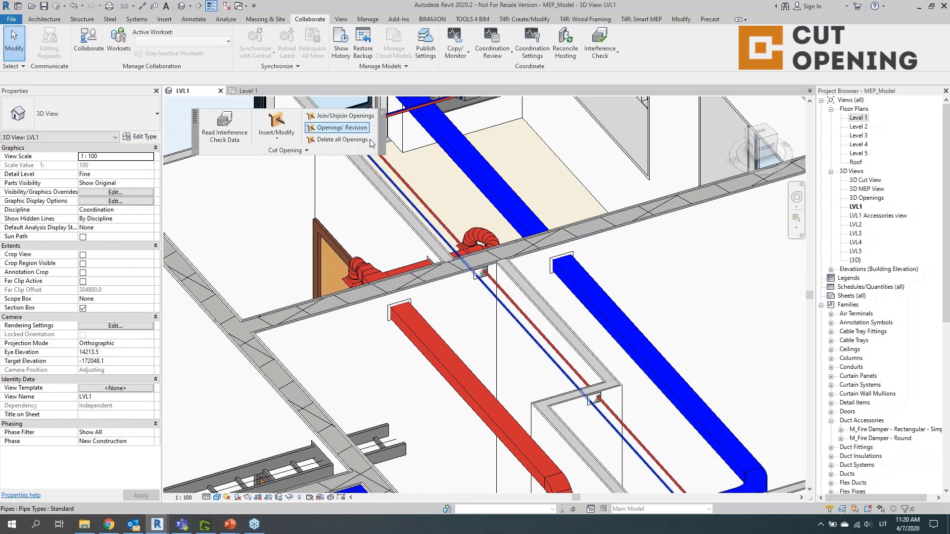
click(479, 280)
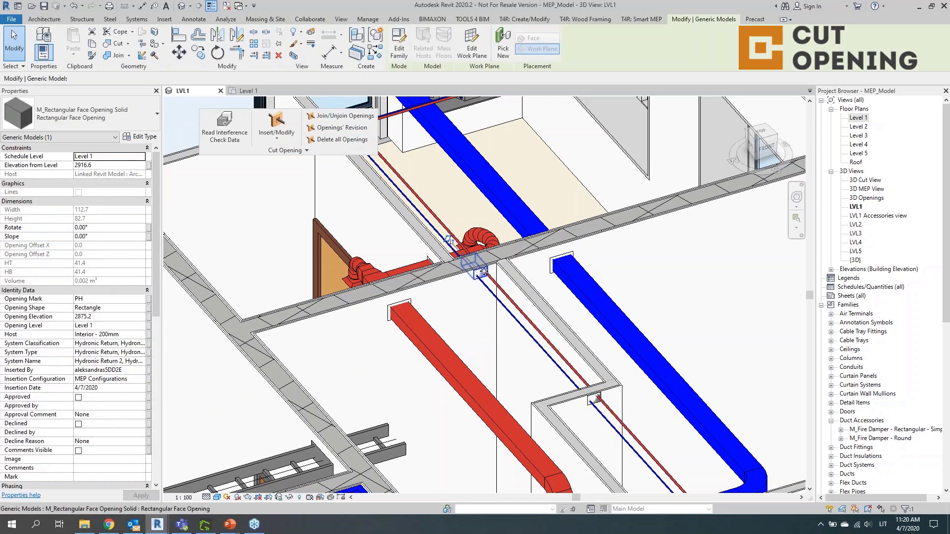
click(352, 116)
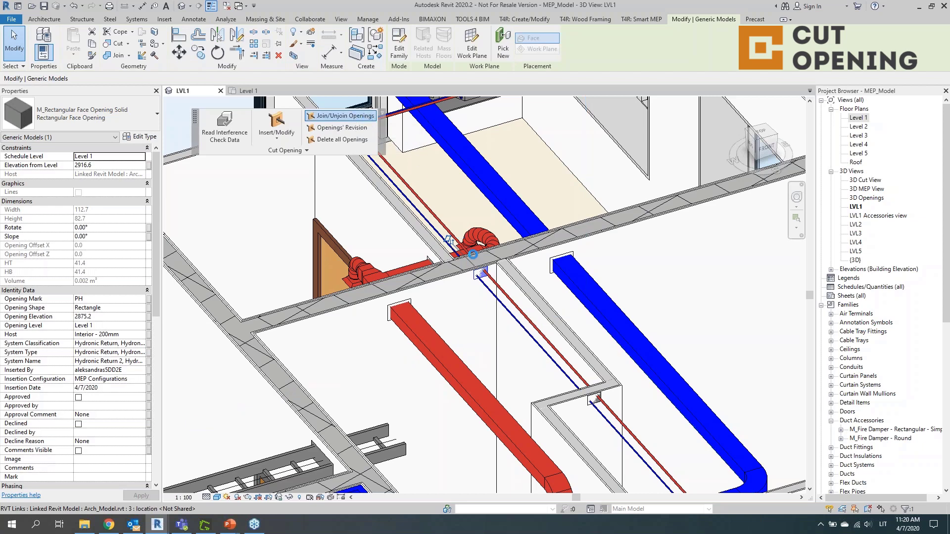
click(484, 281)
Step: Select the rectangular opening around the red return-air duct to view its properties
scroll(485, 279, up, 3)
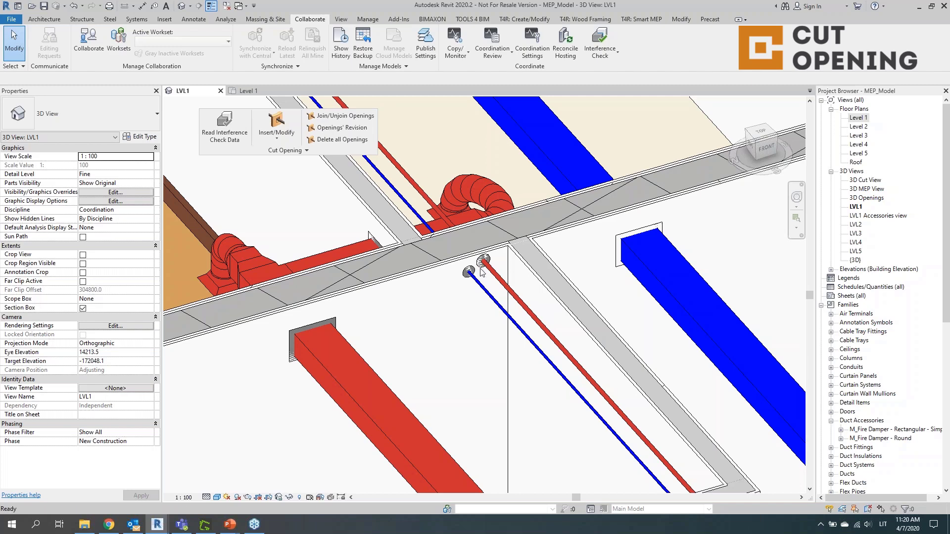
scroll(480, 266, down, 2)
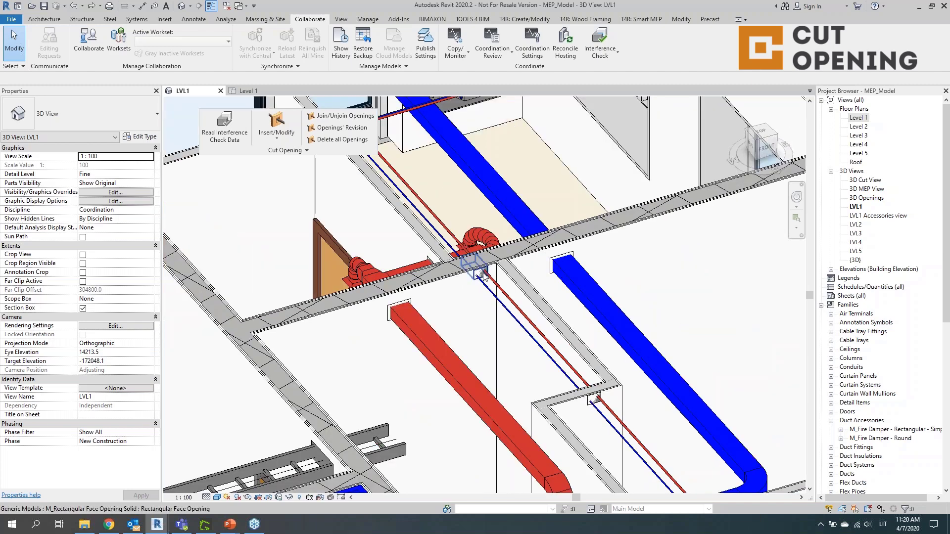
click(403, 305)
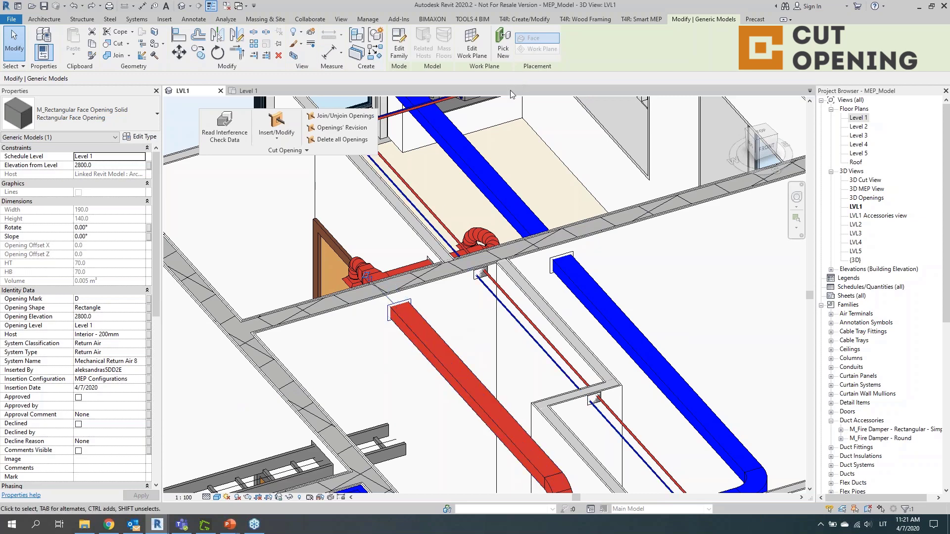
Step: Resize the red return-air duct to 200 mm width and 200 mm height
click(441, 340)
click(107, 254)
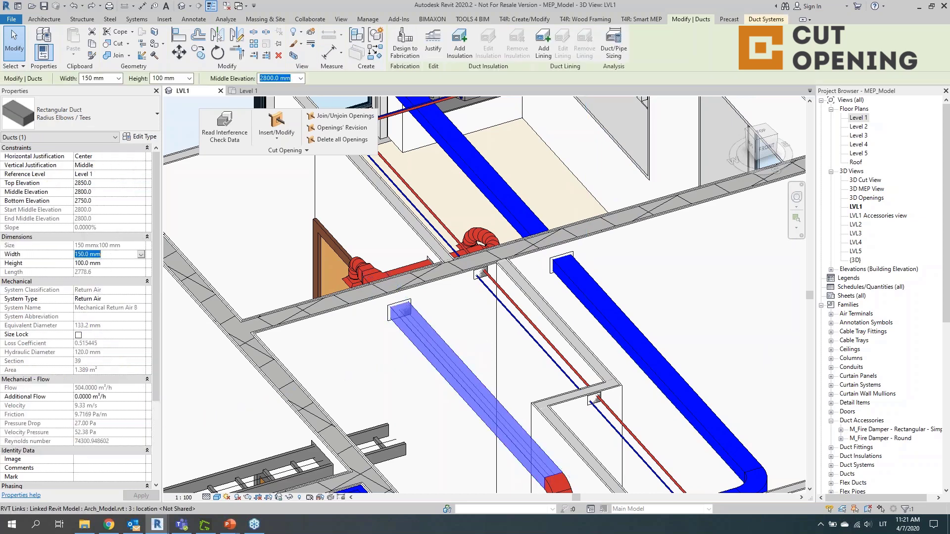
text(200)
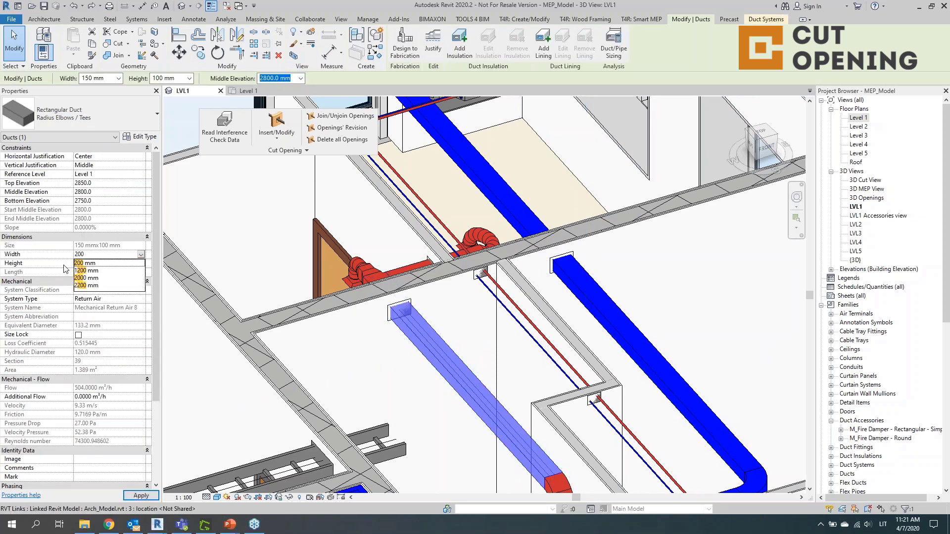
key(Tab)
text(200)
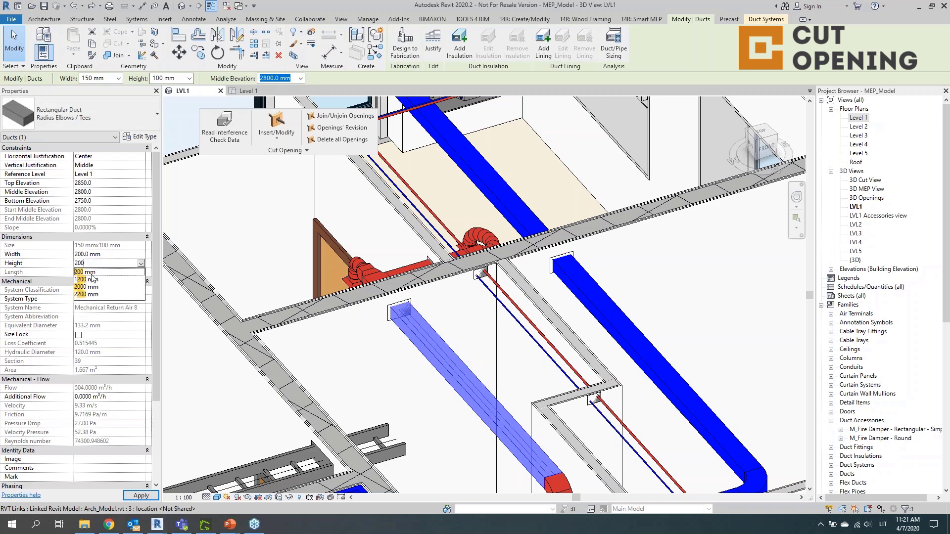
key(Return)
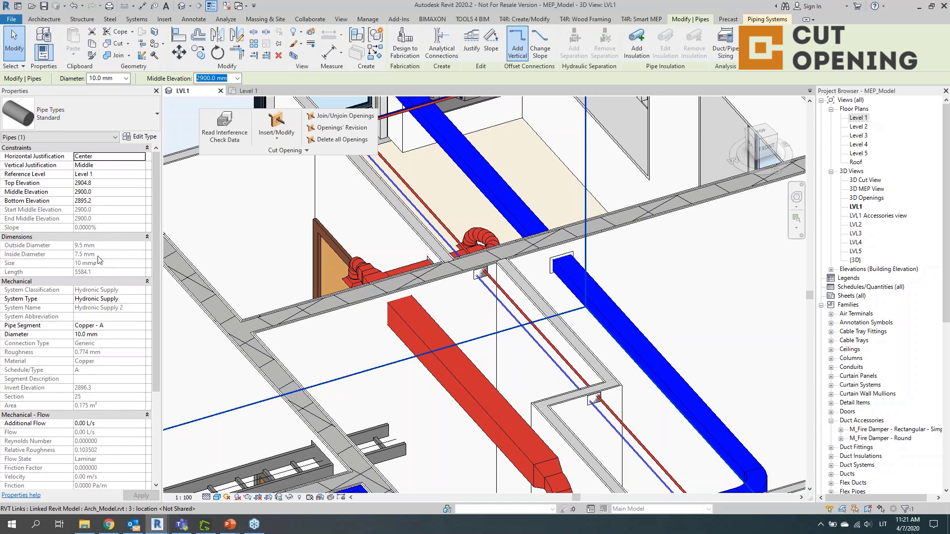
Step: Set the copper hydronic supply pipe diameter to 50 mm
click(99, 334)
text(50)
key(Return)
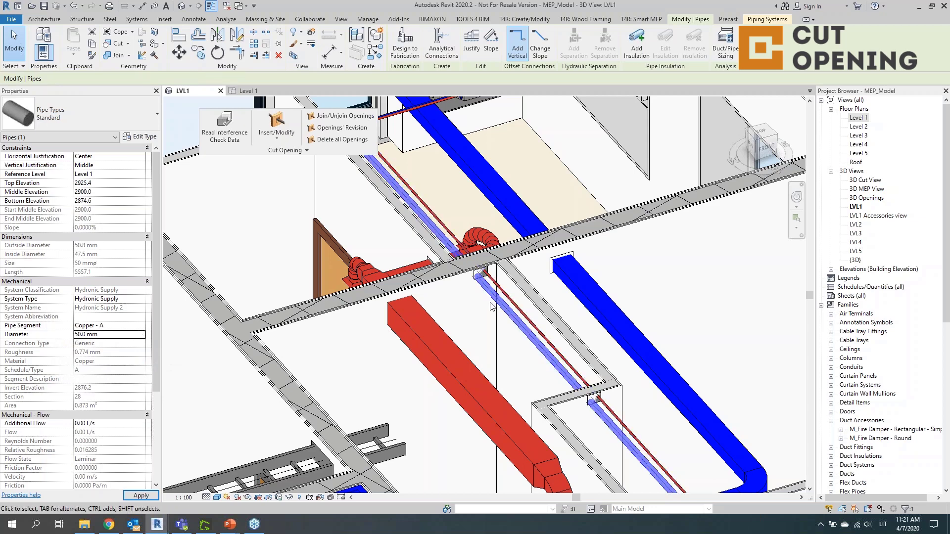
Step: Select the long blue supply duct
scroll(519, 279, up, 2)
click(585, 272)
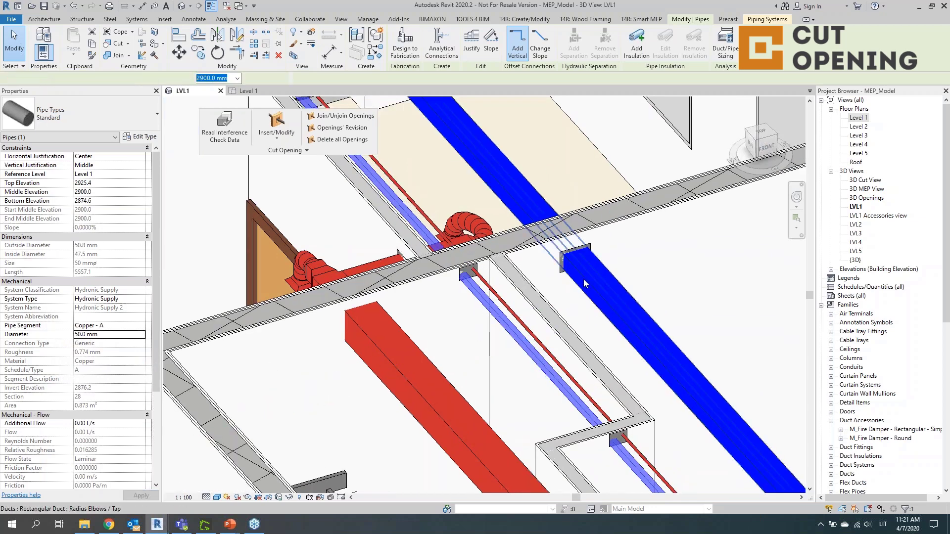
scroll(594, 287, down, 2)
click(602, 292)
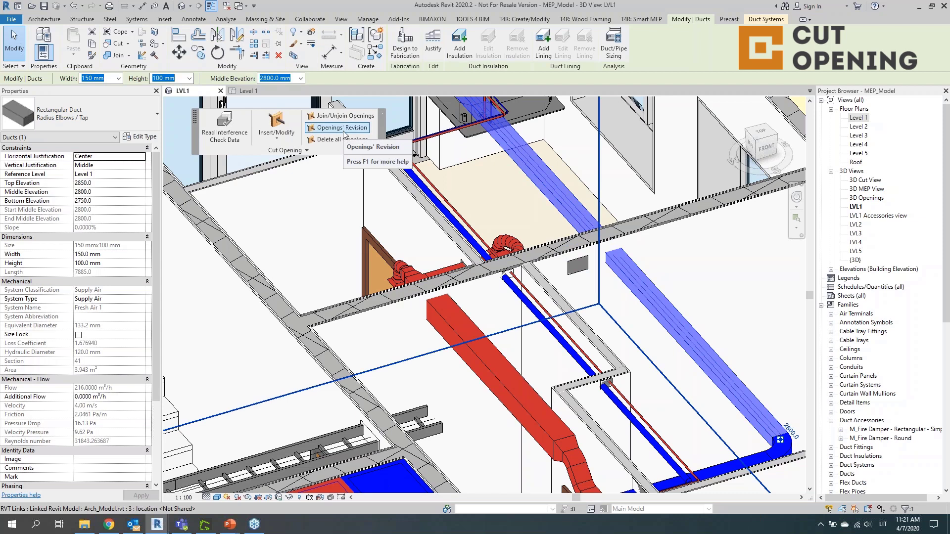
Step: Open Openings' Revision, list Changed Position entries, and shrink the window toward the lower left
click(345, 134)
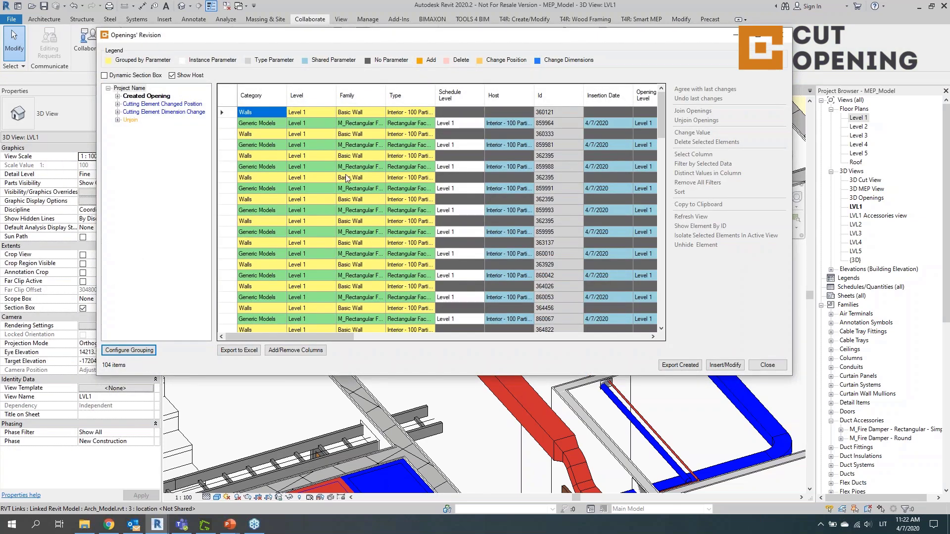
click(168, 106)
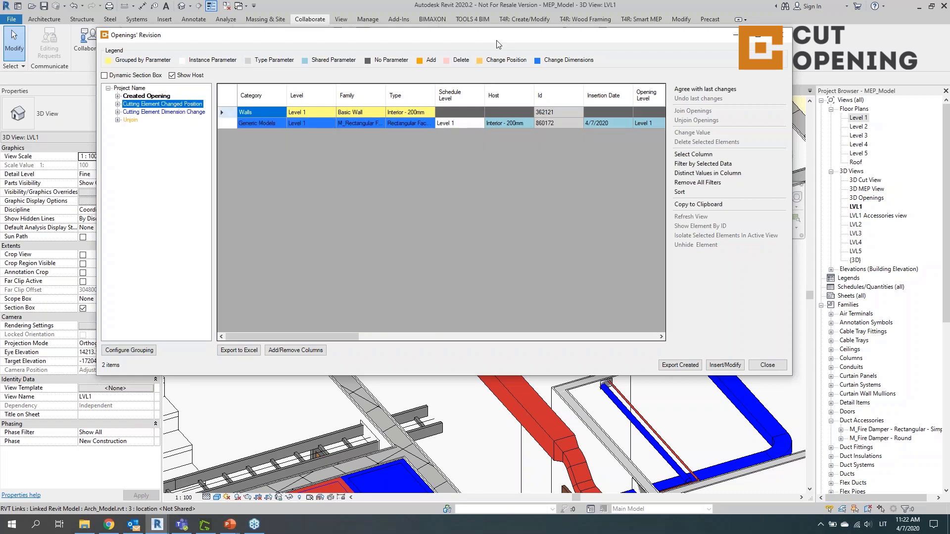
drag(791, 277, 500, 277)
drag(344, 48, 272, 98)
click(161, 148)
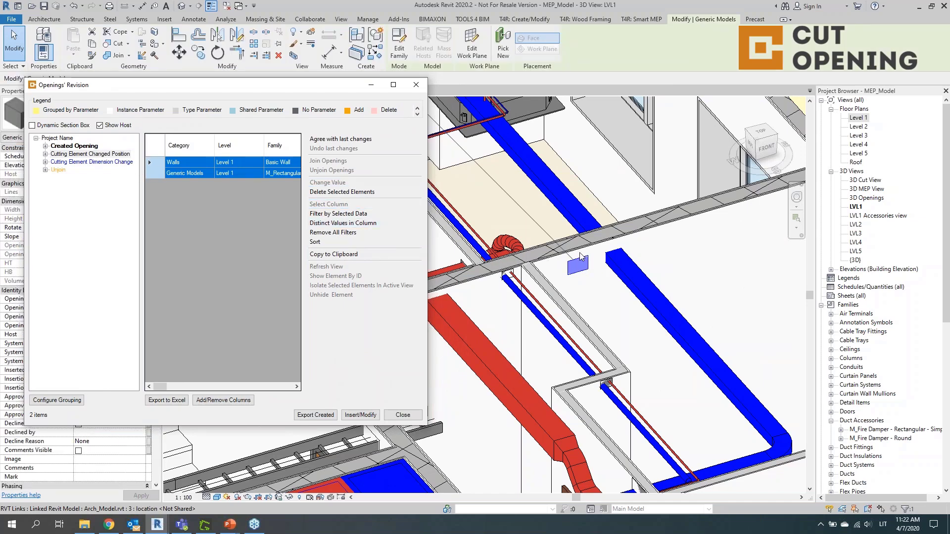
Step: Review the Dimension Change rows, then show the Unjoin group
click(96, 163)
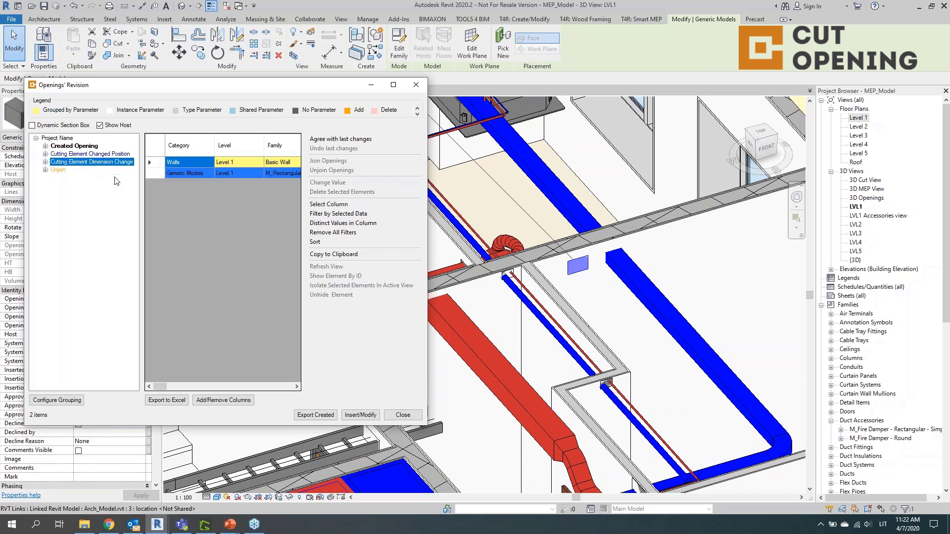
drag(169, 162, 167, 174)
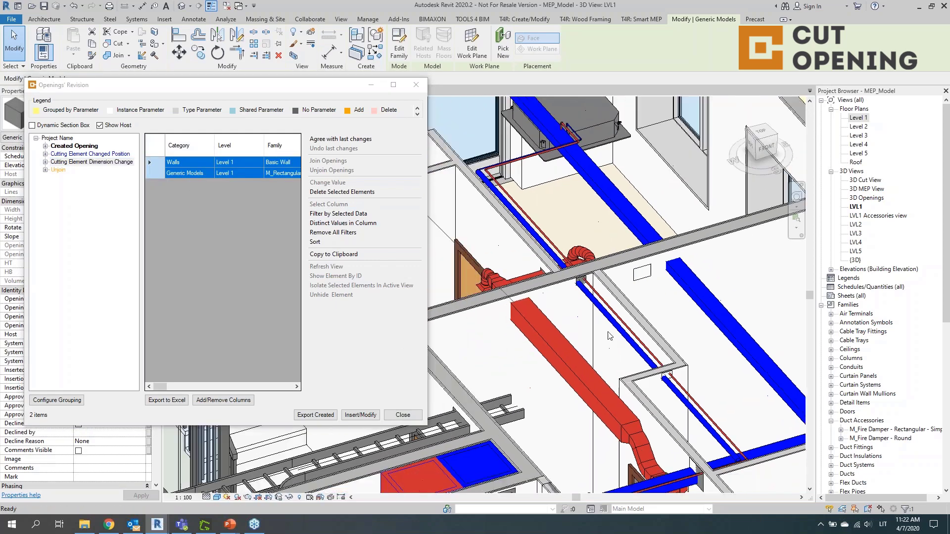
scroll(515, 302, up, 1)
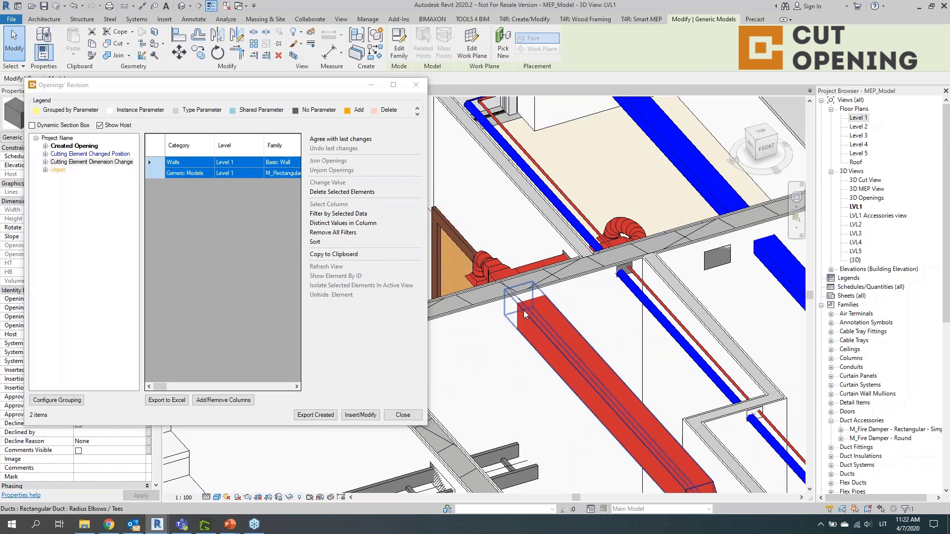
scroll(523, 311, down, 3)
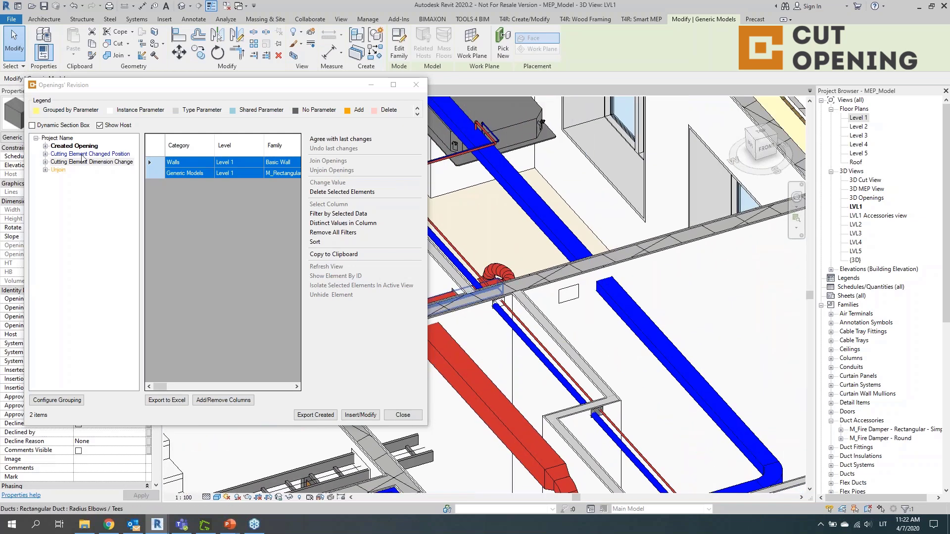
click(58, 170)
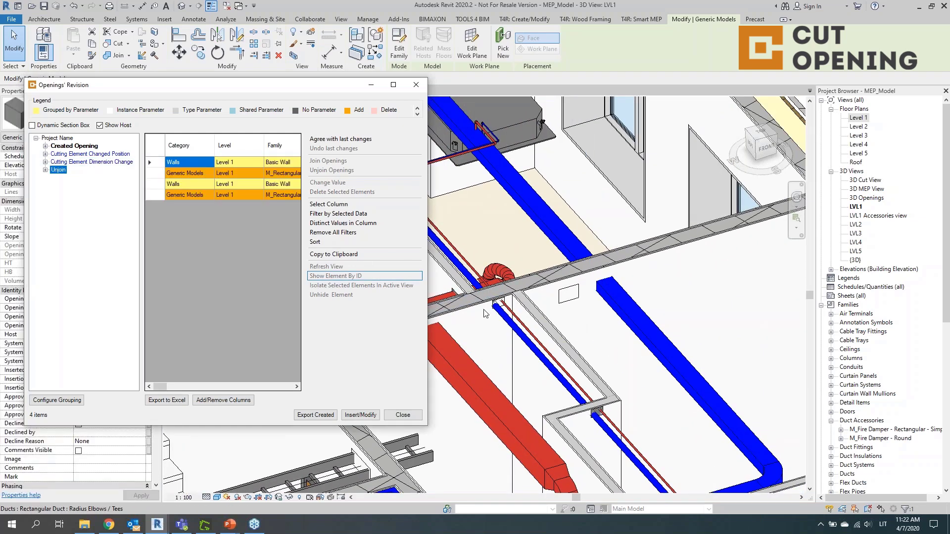
Step: Rejoin all four Unjoin entries with Join Openings
click(149, 153)
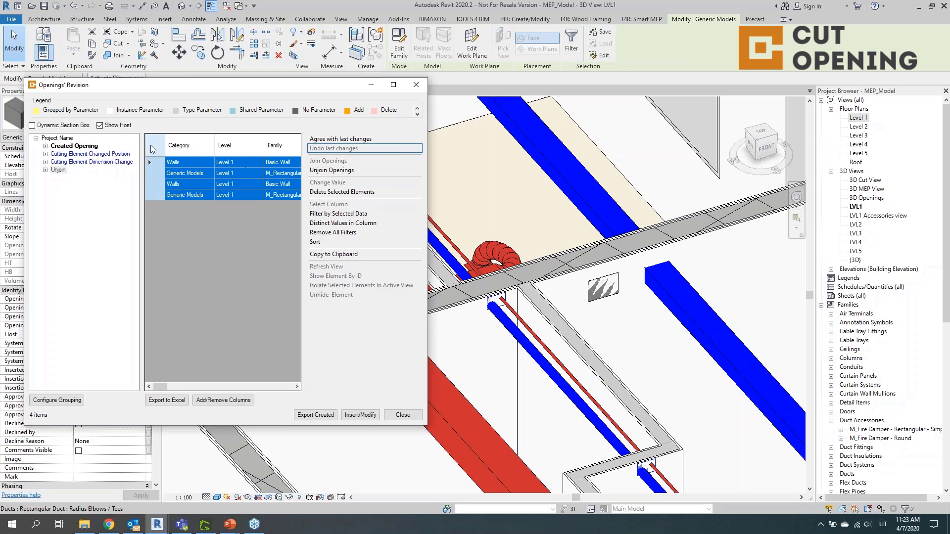
click(329, 142)
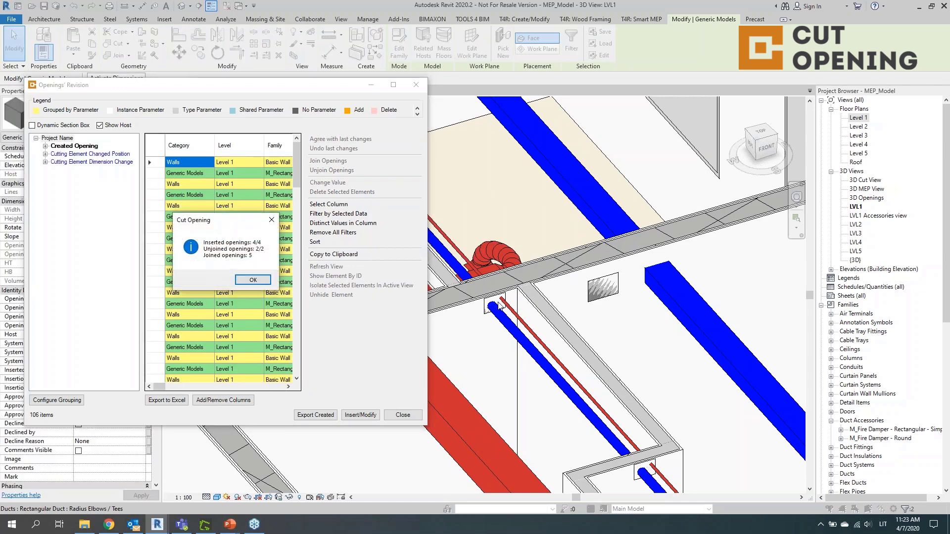
click(253, 279)
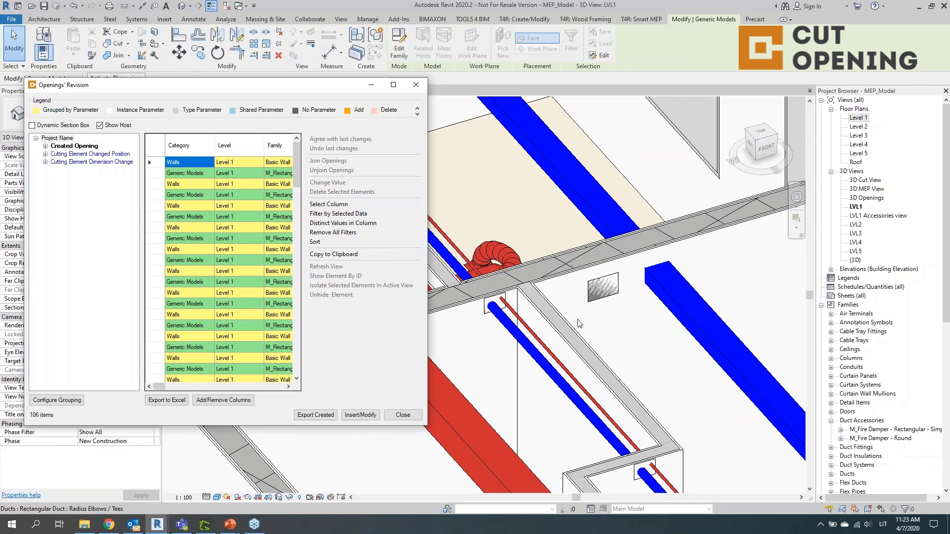
Step: Agree with last changes for the Changed Position and Dimension Change openings
click(74, 155)
drag(203, 162, 203, 168)
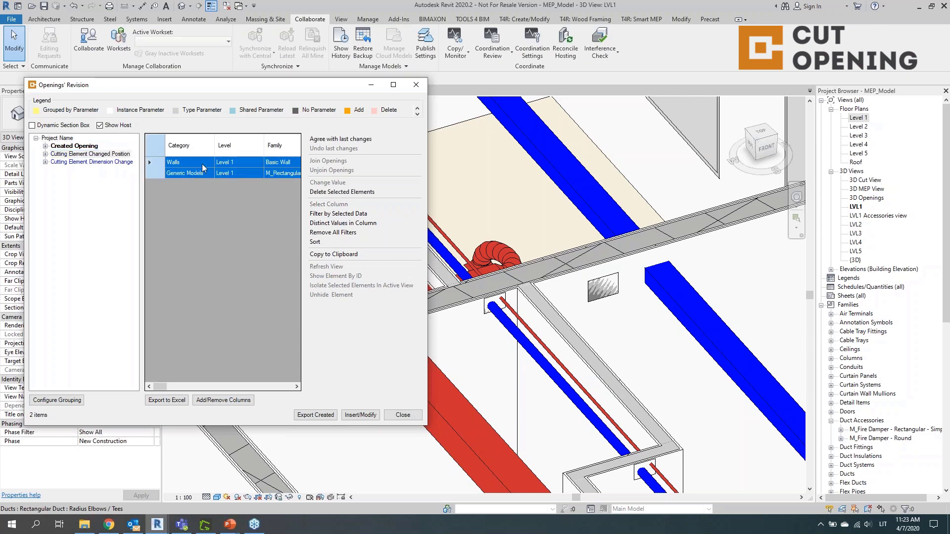
click(336, 139)
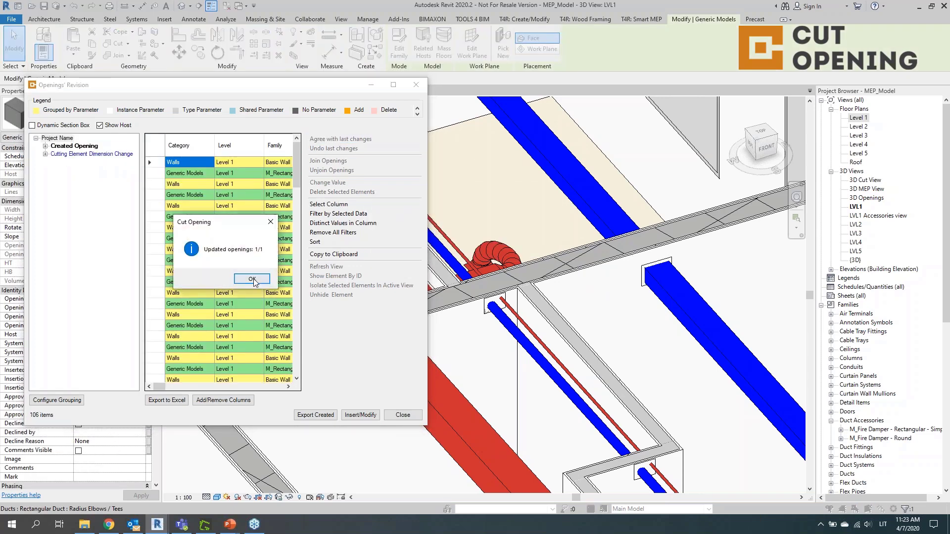
click(253, 280)
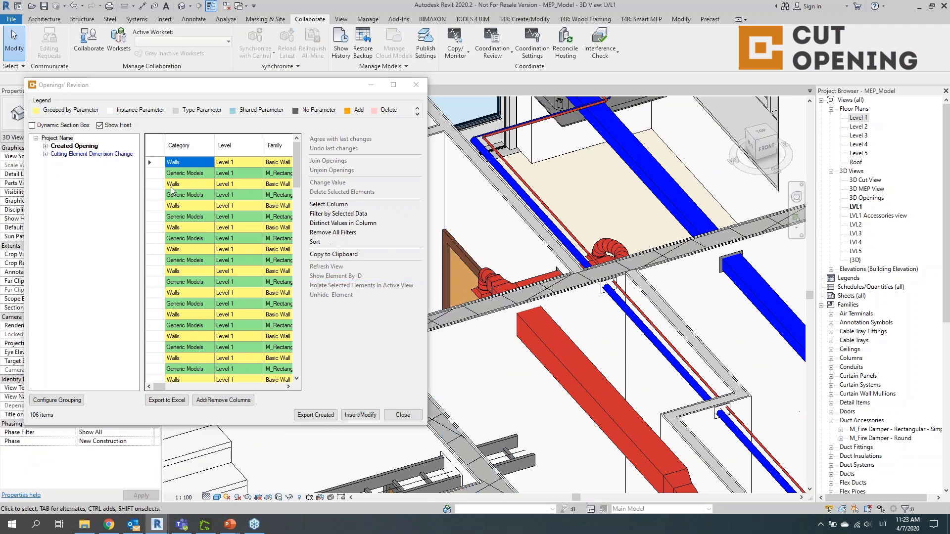
click(87, 155)
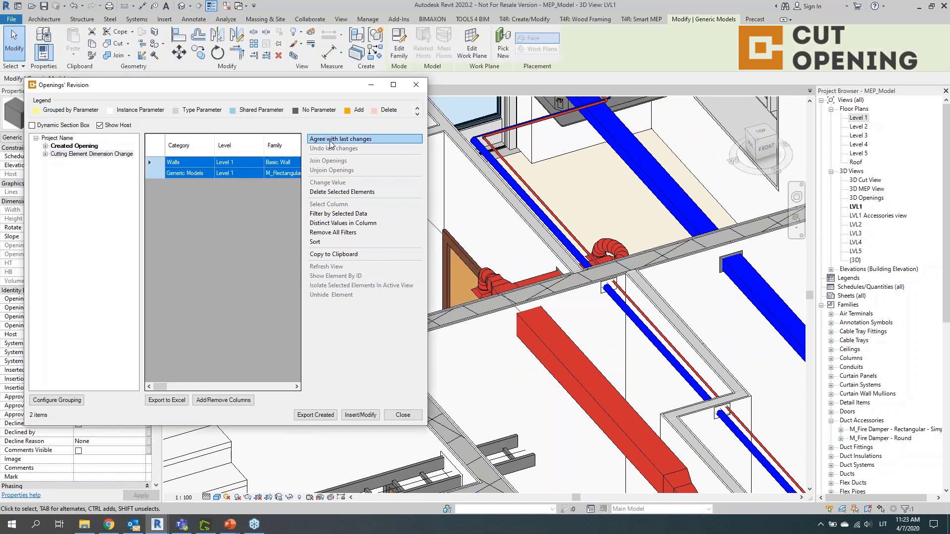
click(337, 139)
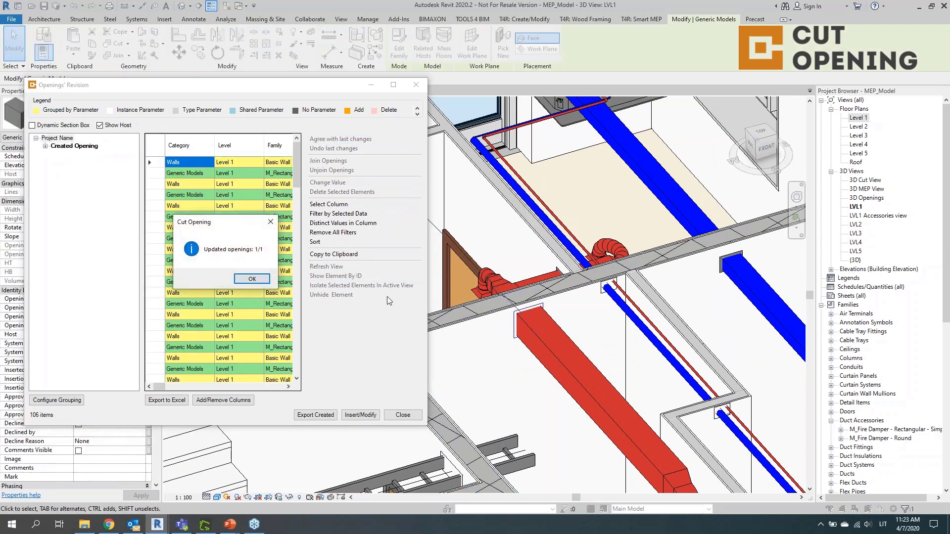
click(263, 281)
Step: Close the Openings' Revision window, returning to the LVL1 3D view
scroll(531, 332, up, 2)
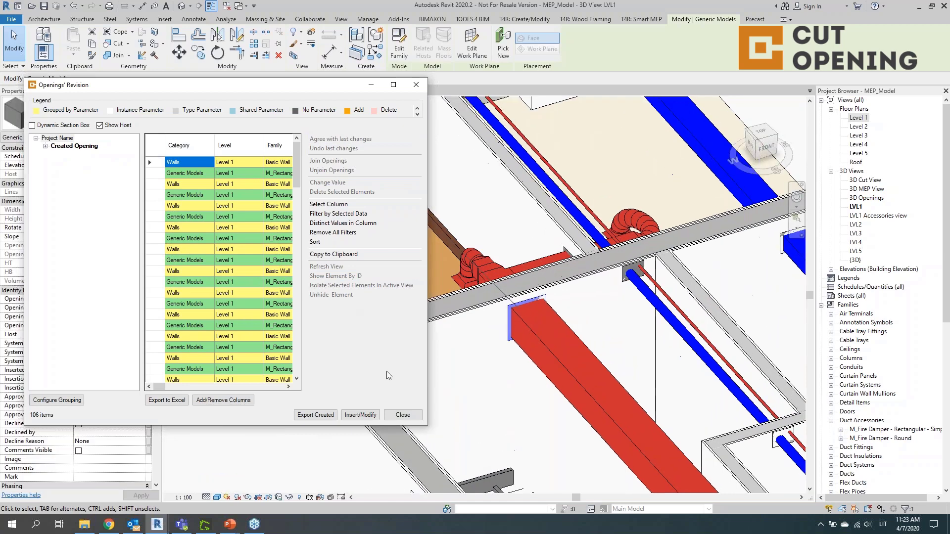
click(402, 415)
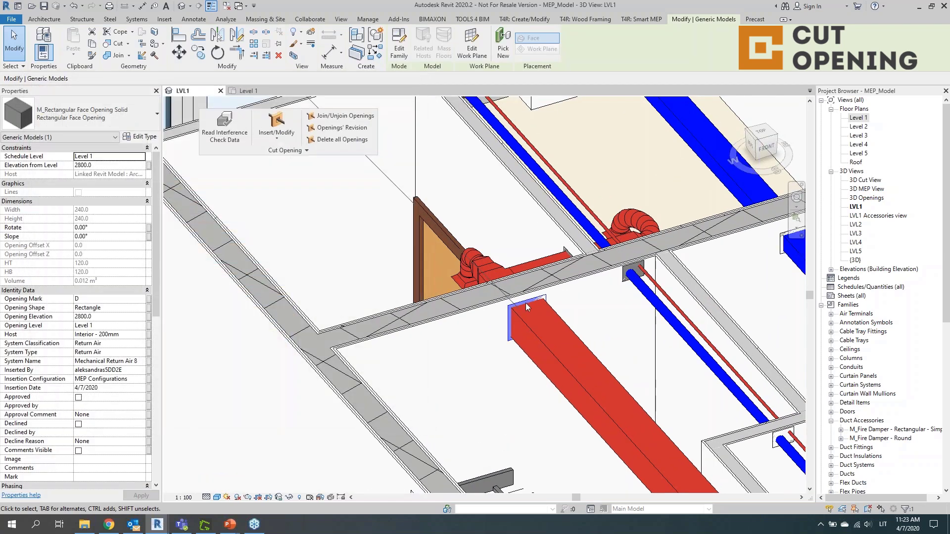
scroll(523, 308, down, 2)
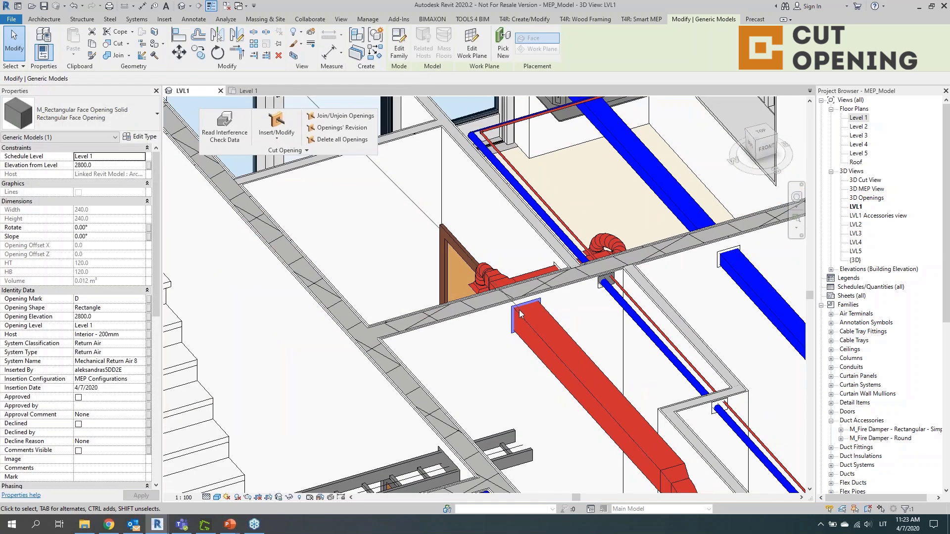
scroll(518, 310, down, 3)
scroll(489, 316, up, 1)
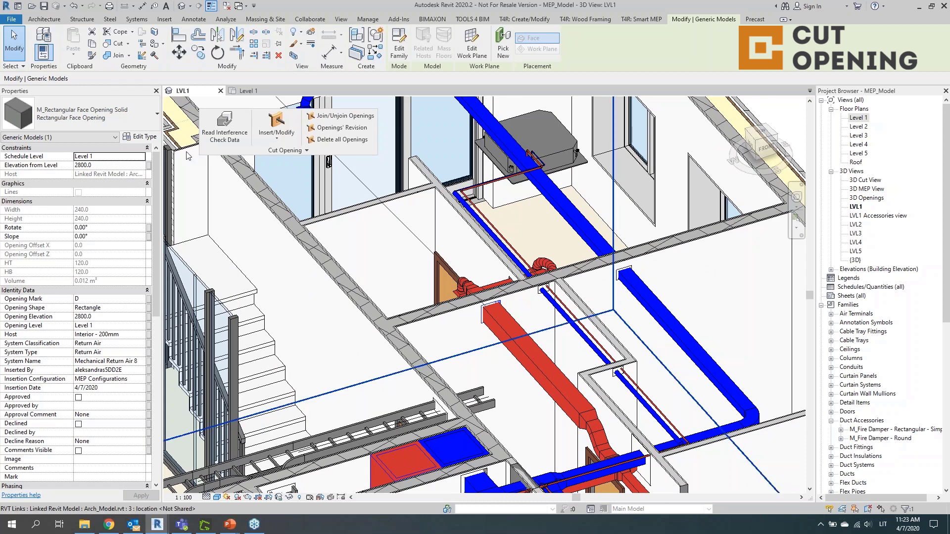
Step: Save the MEP model from the Quick Access Toolbar
click(44, 9)
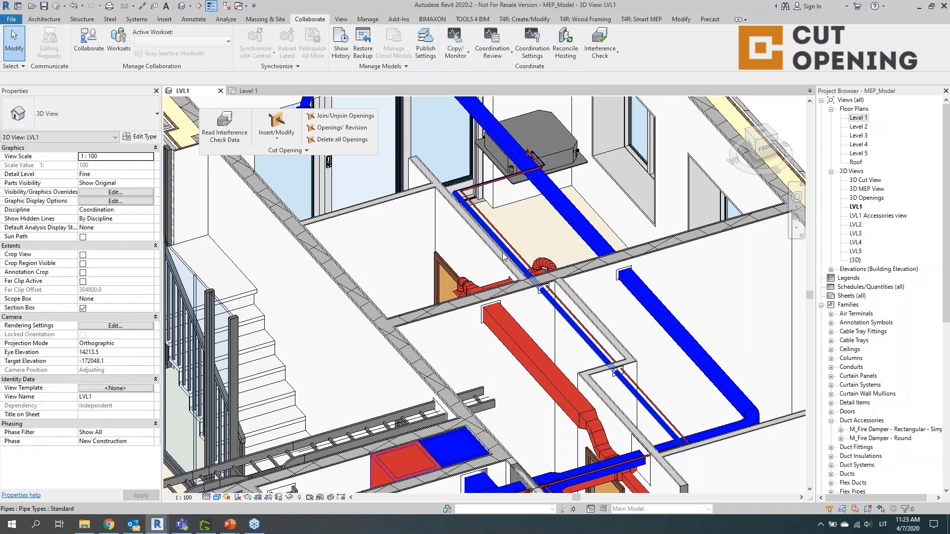
Step: Switch to Arch_Model, open the LVL1 3D view, and orbit it
mouse_move(158, 524)
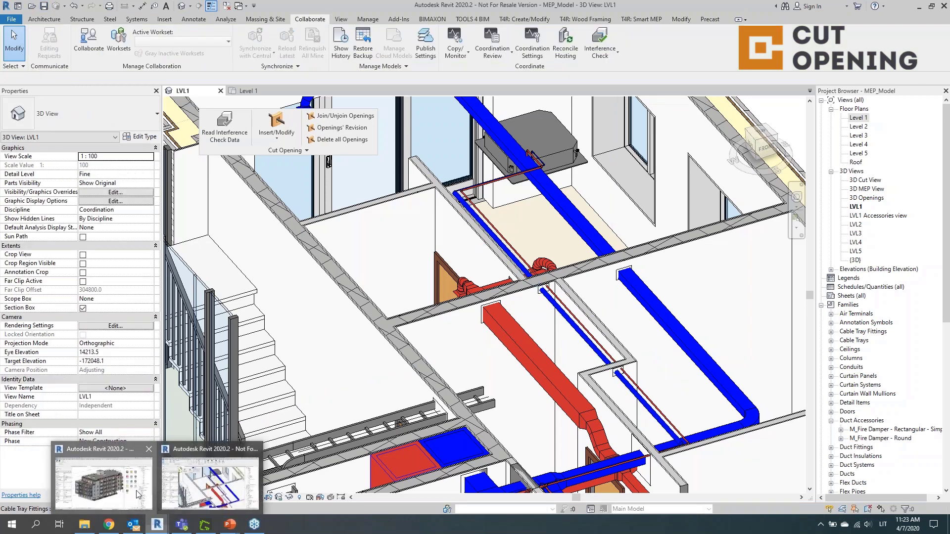
click(103, 478)
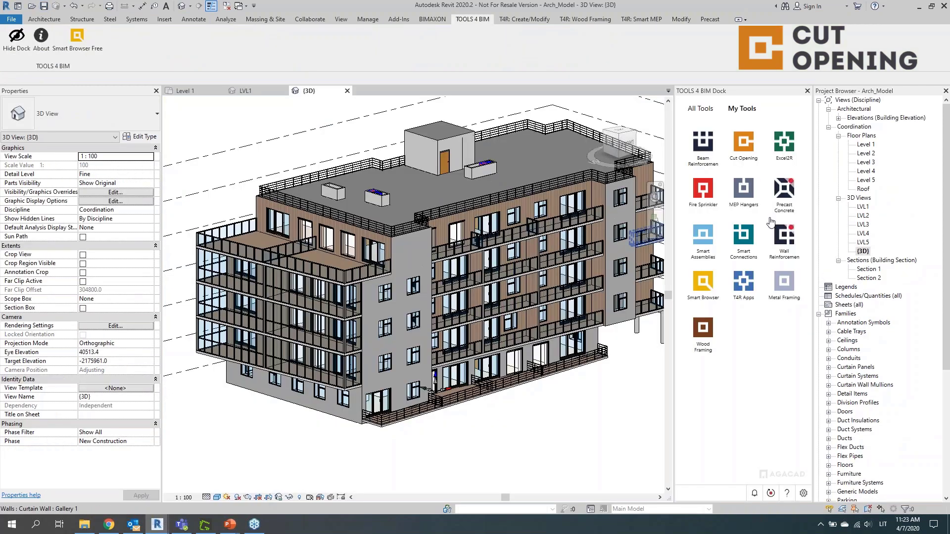
click(250, 91)
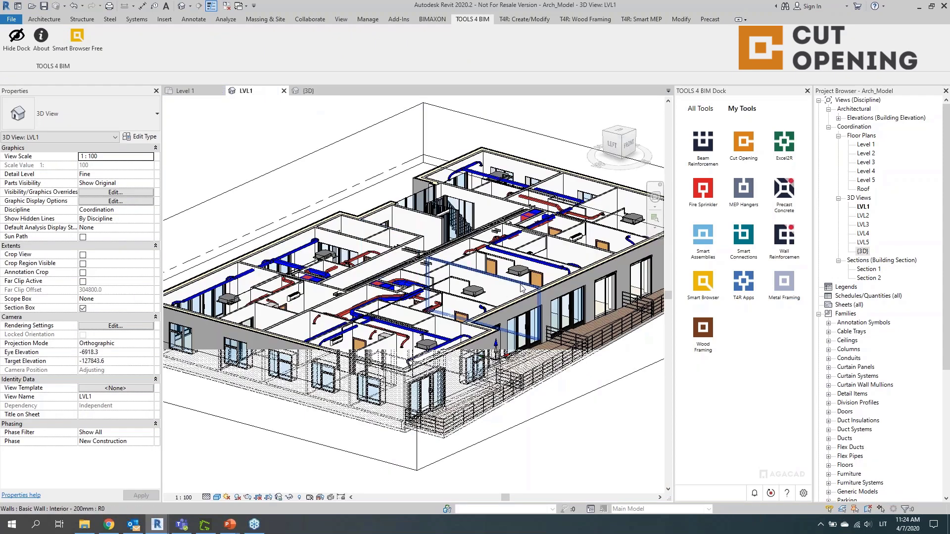
shift+middle_drag(521, 288, 447, 322)
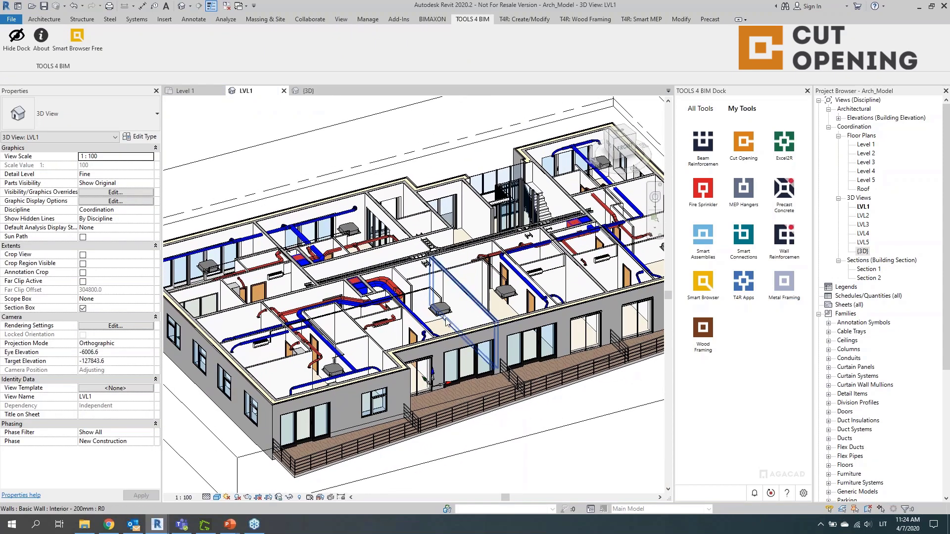
Step: Detach the T4R Create/Modify Cut Opening panel into a floating panel
click(620, 20)
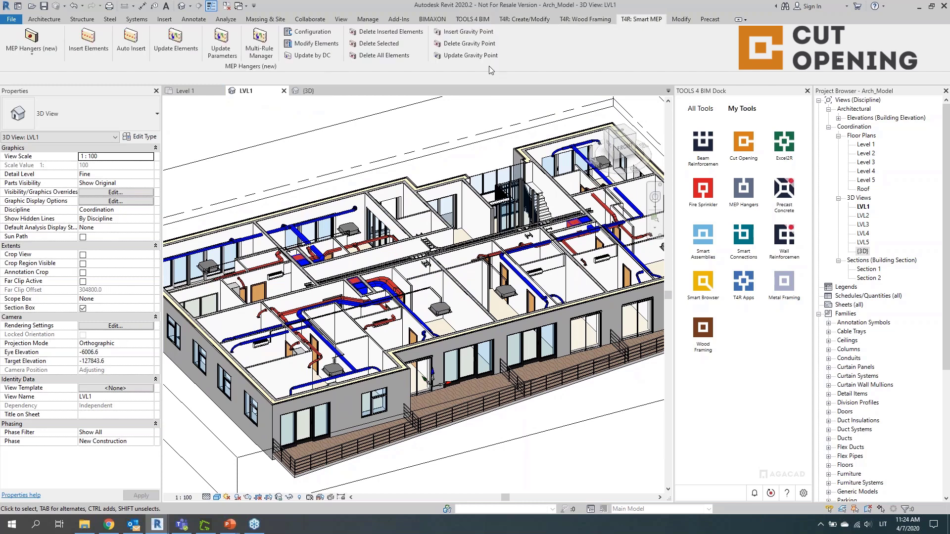
click(525, 19)
drag(153, 66, 353, 152)
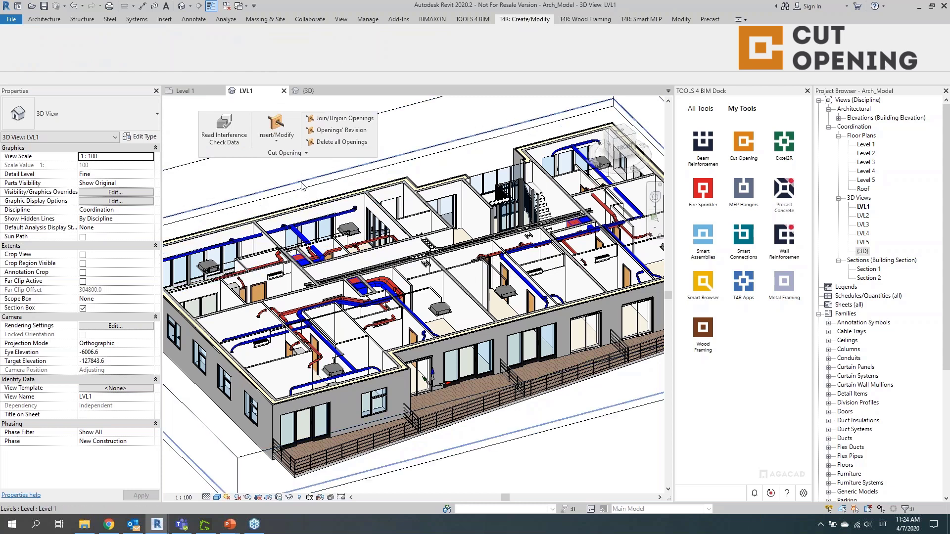
scroll(302, 188, up, 2)
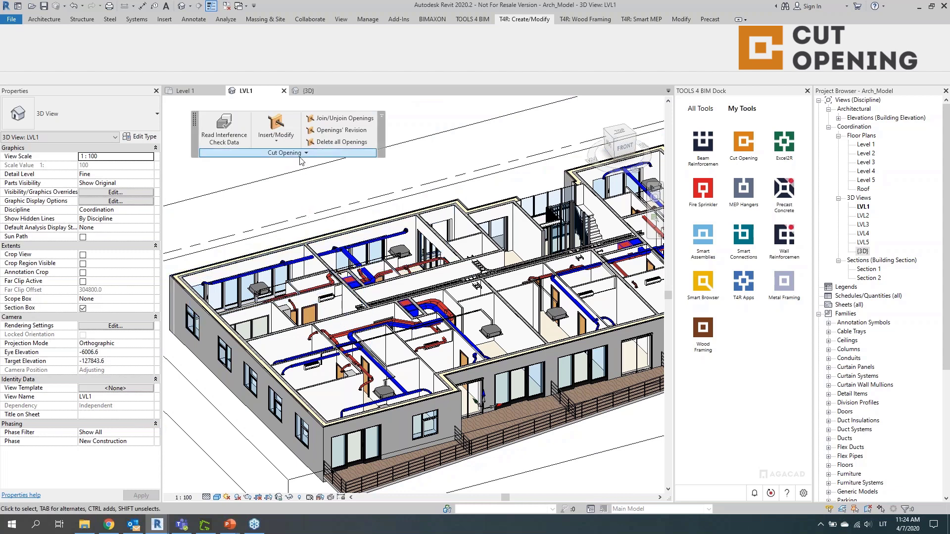
Step: Start Insert Openings using the Opening.xml interference report
click(276, 140)
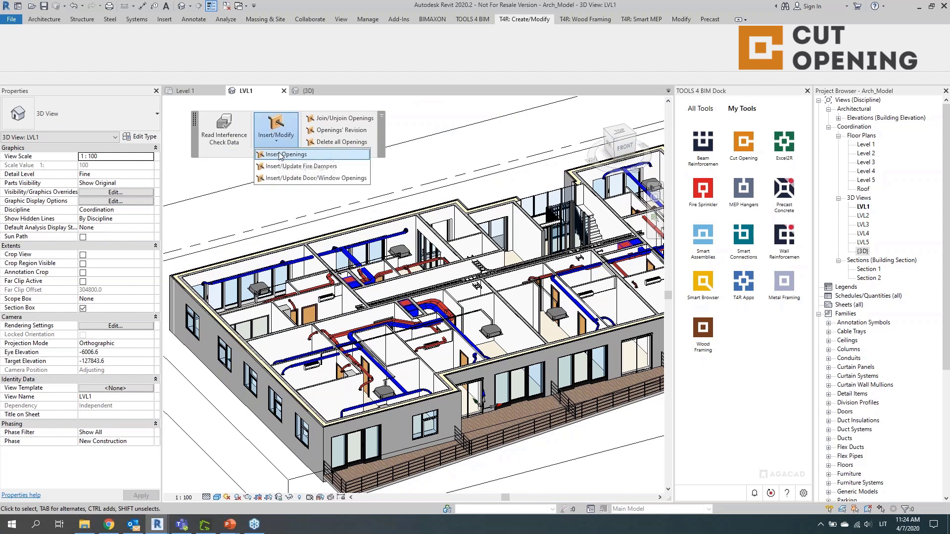
click(279, 155)
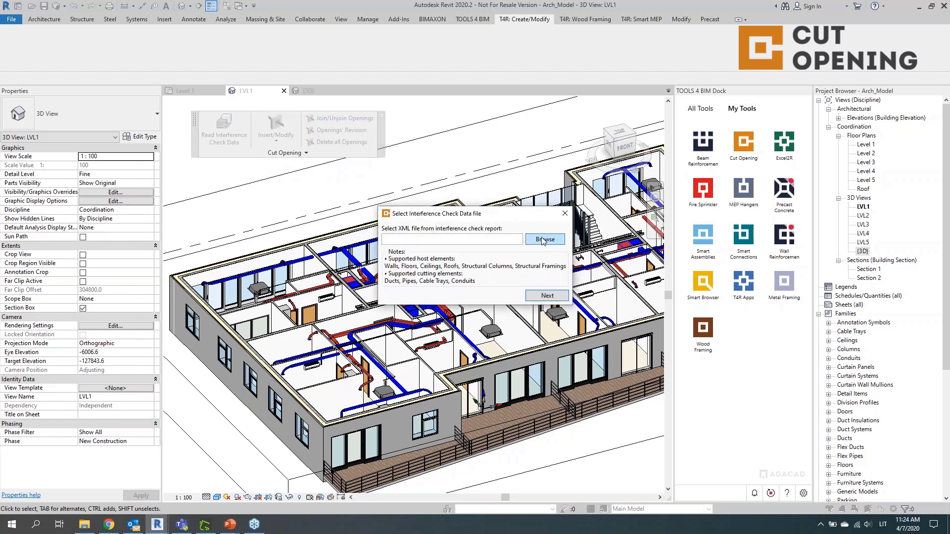
click(492, 306)
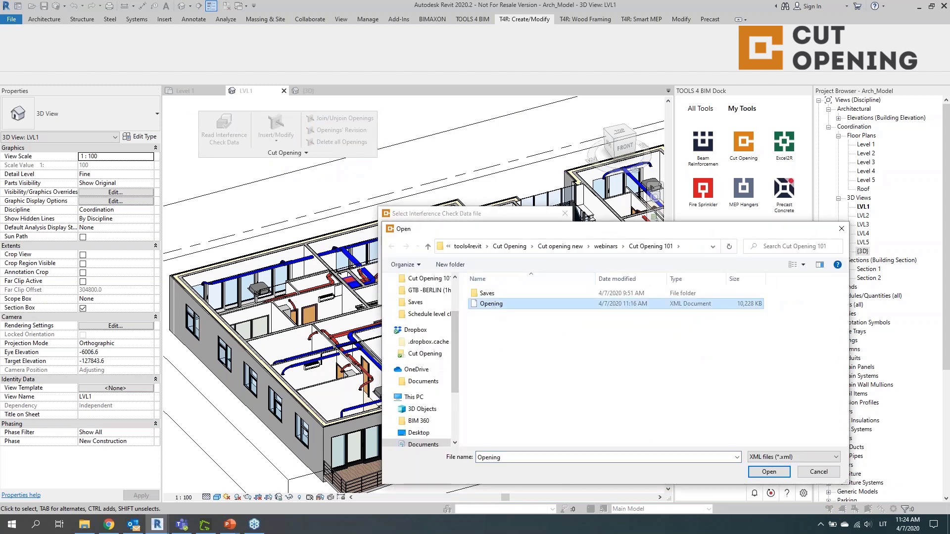
click(769, 471)
click(717, 295)
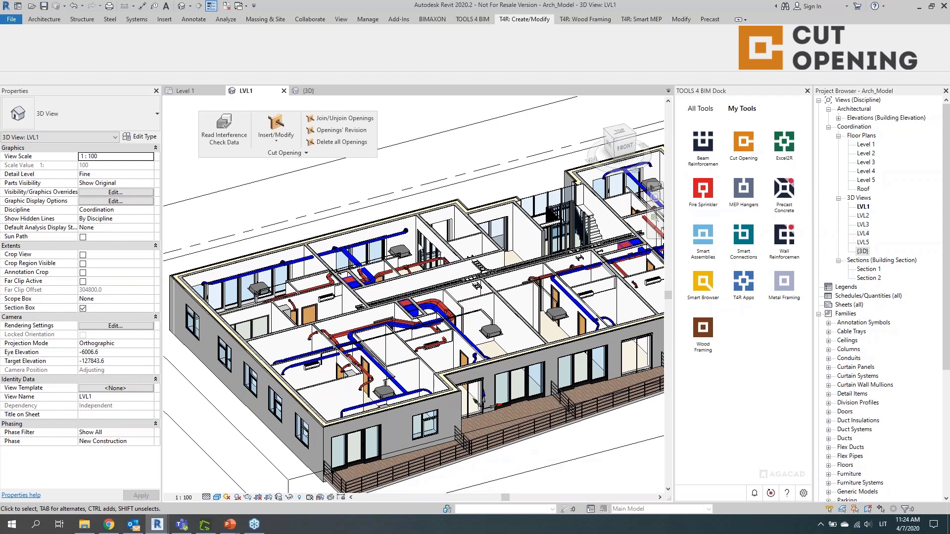
Step: Use M_Round and M_Rectangular Face Opening families and pick the Walls group
click(209, 102)
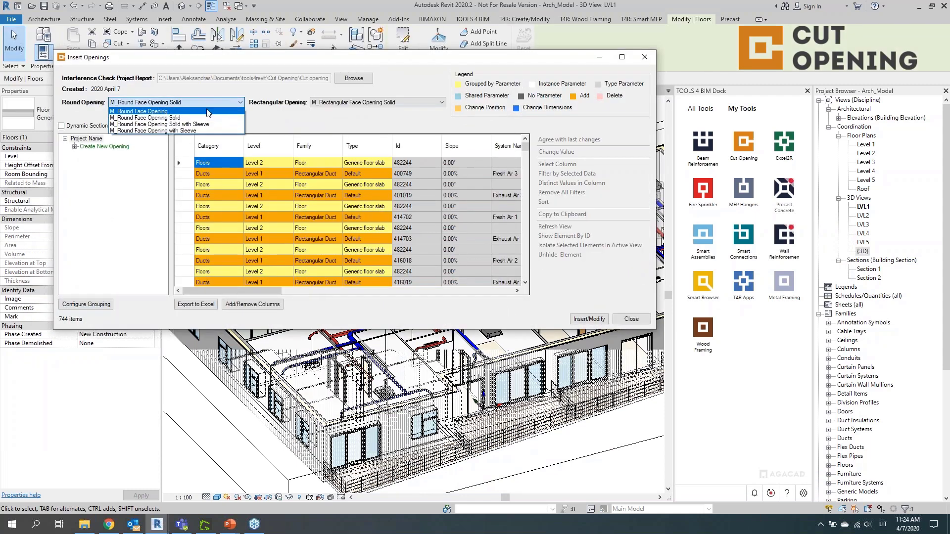
click(207, 112)
click(347, 103)
click(348, 112)
click(74, 147)
click(96, 163)
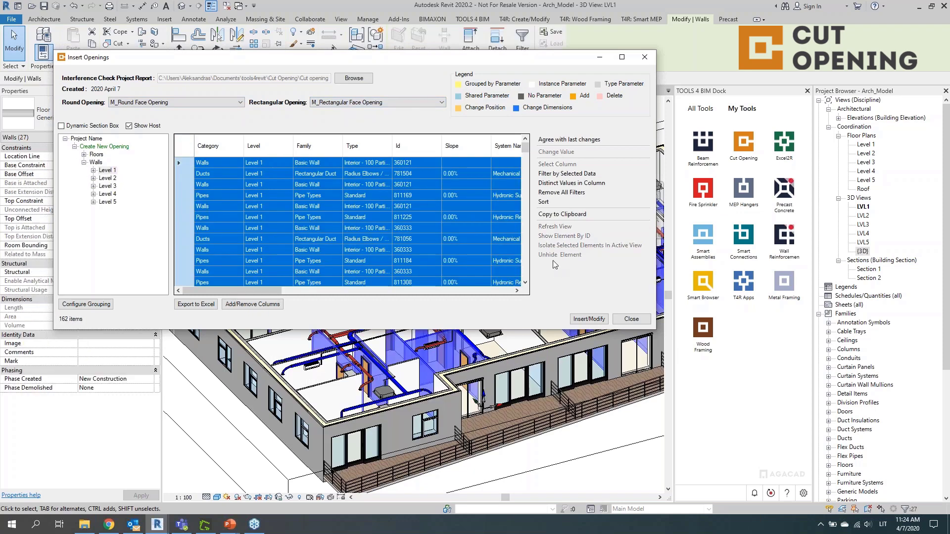
Step: Insert the 81 wall openings and close the Insert Openings window
click(591, 319)
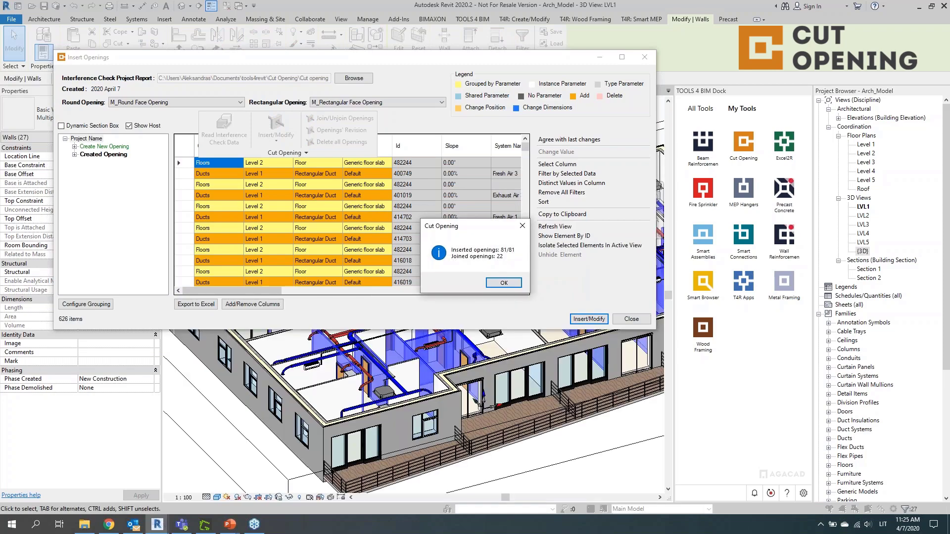
click(503, 283)
click(632, 319)
scroll(376, 248, up, 4)
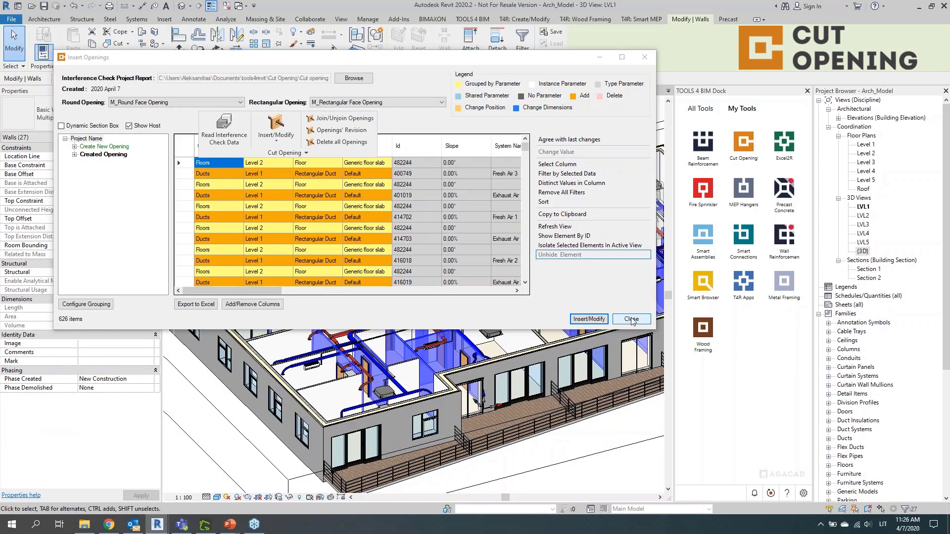
Step: Close the Insert Openings window and select, then deselect, a partition wall
click(631, 319)
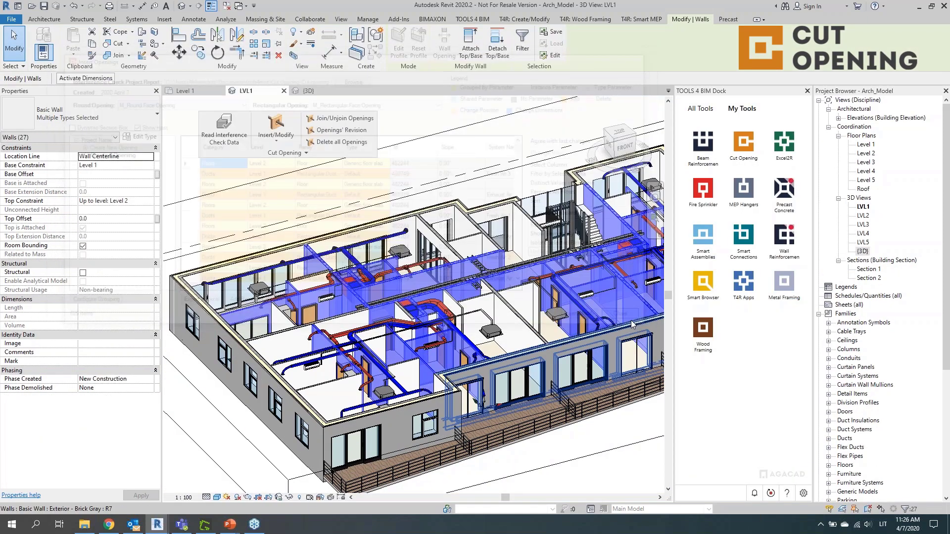
scroll(435, 334, up, 4)
scroll(435, 334, up, 3)
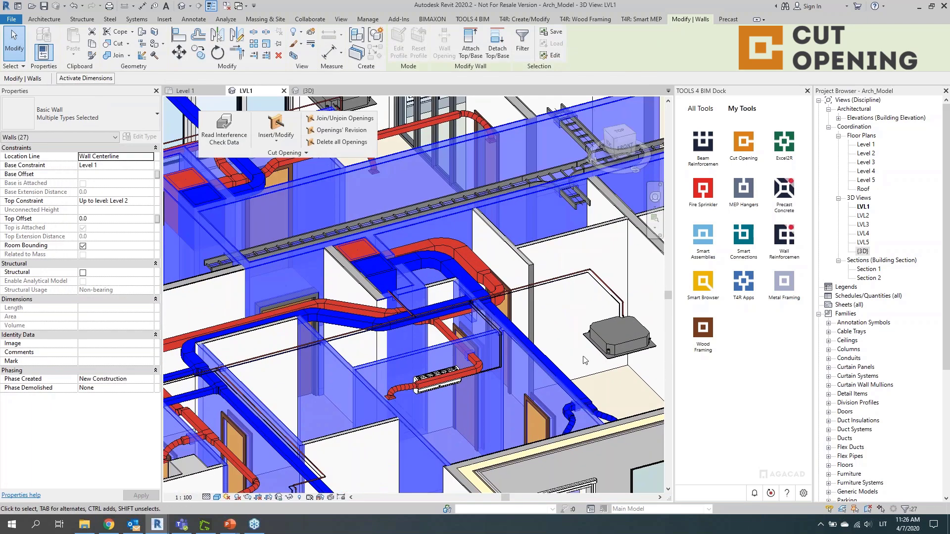
click(501, 330)
key(Escape)
Step: Inspect the new wall openings at the duct crossings, then show the Insert tab
scroll(486, 216, up, 6)
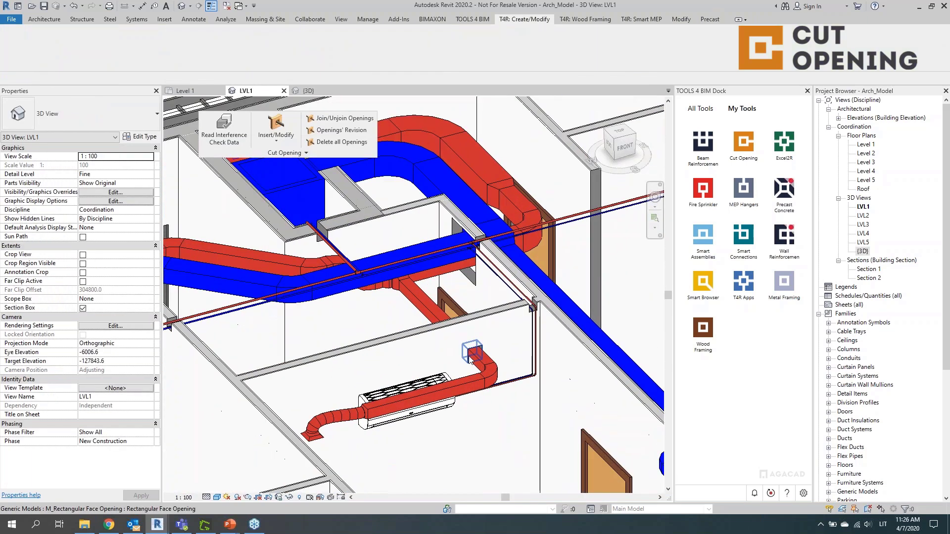
scroll(486, 216, down, 2)
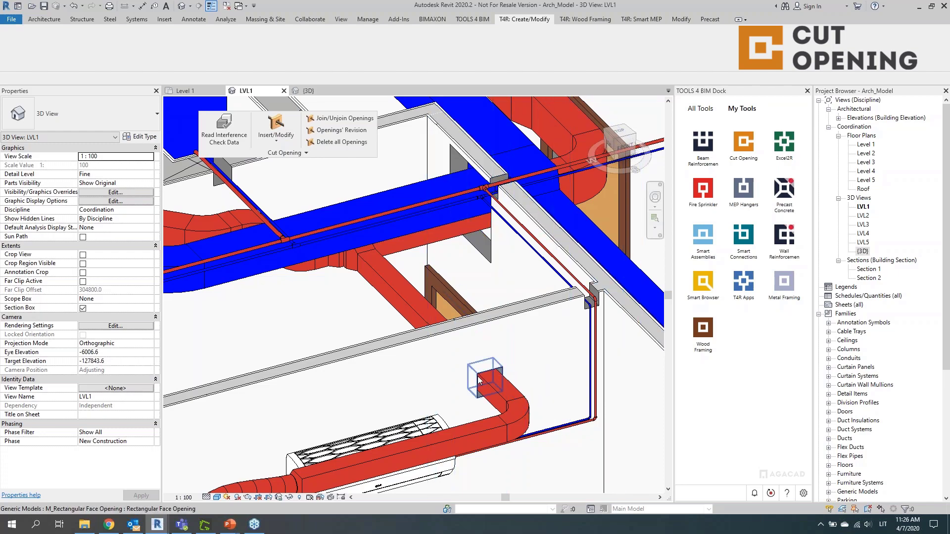
scroll(480, 381, down, 5)
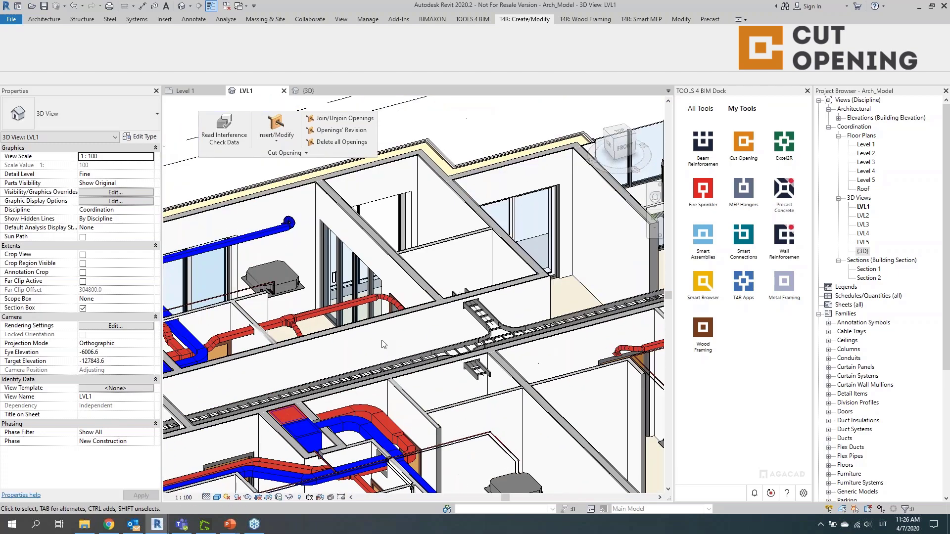
middle_drag(479, 380, 470, 284)
scroll(475, 280, up, 6)
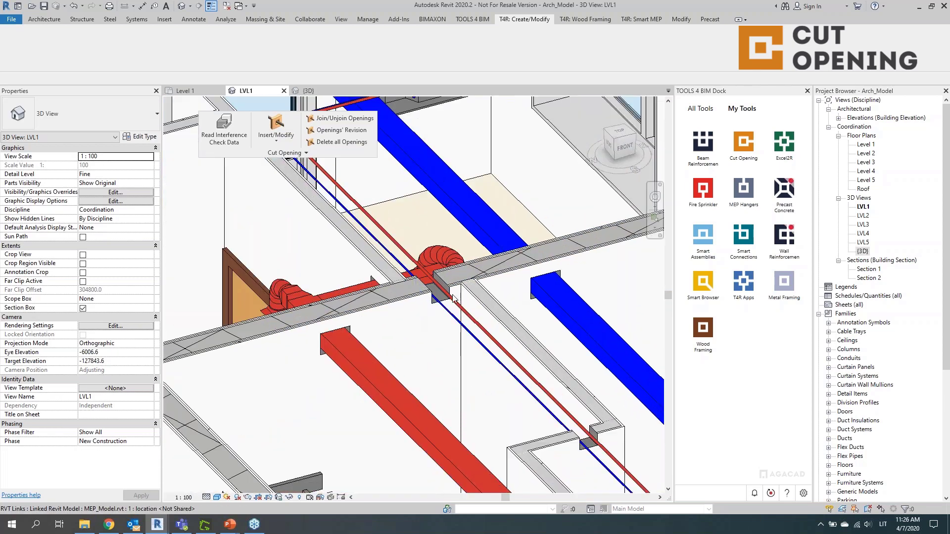
scroll(538, 275, down, 5)
middle_drag(539, 275, 516, 262)
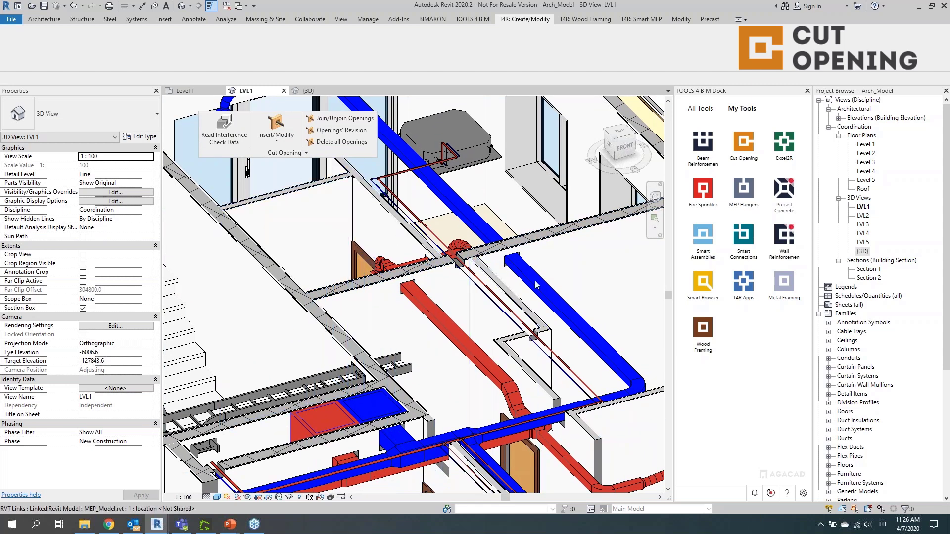
click(173, 21)
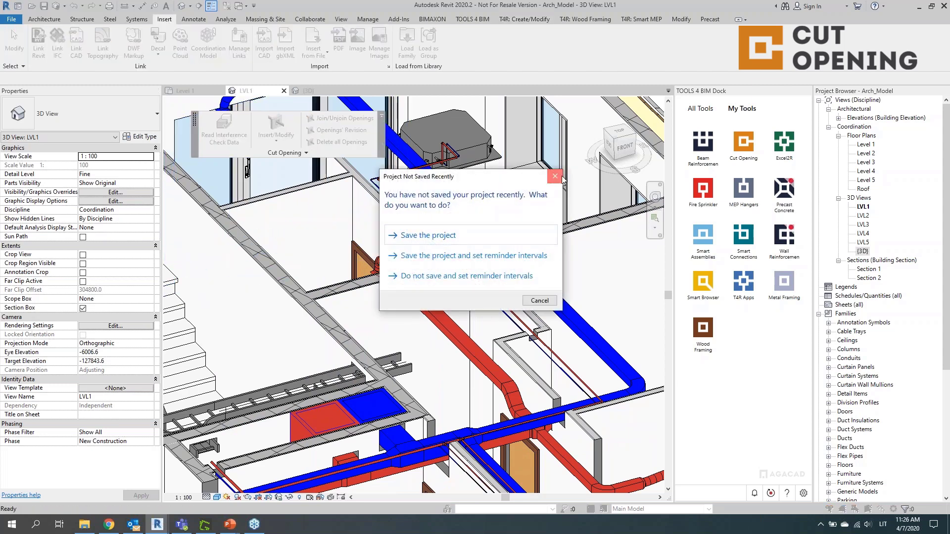
Step: Reload the MEP_Model.rvt link from the MEP_Model file in Cut Opening 101
click(555, 176)
click(413, 138)
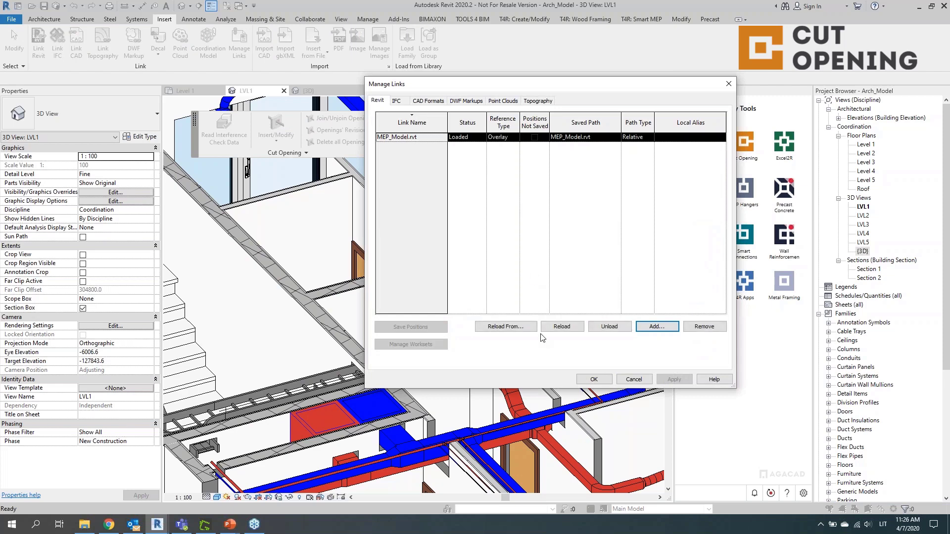
click(505, 327)
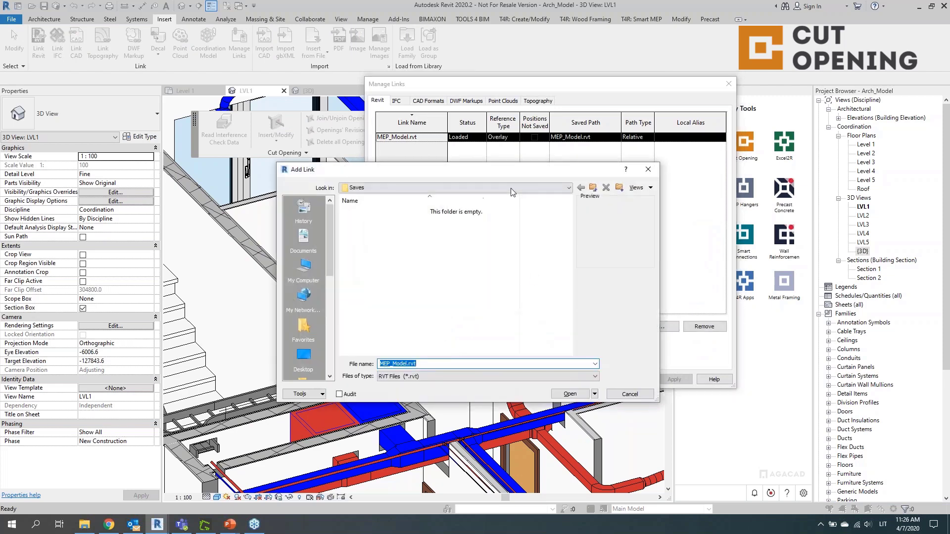
click(377, 242)
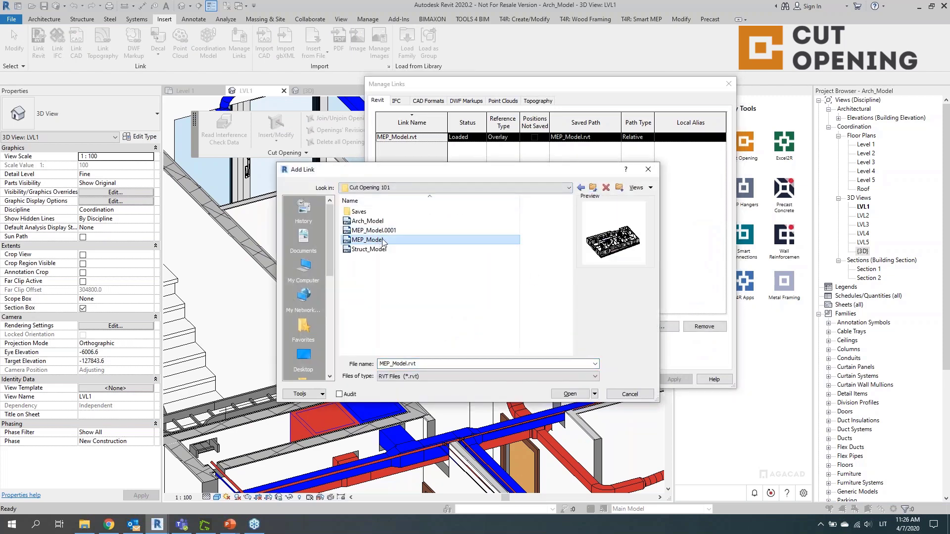
click(569, 395)
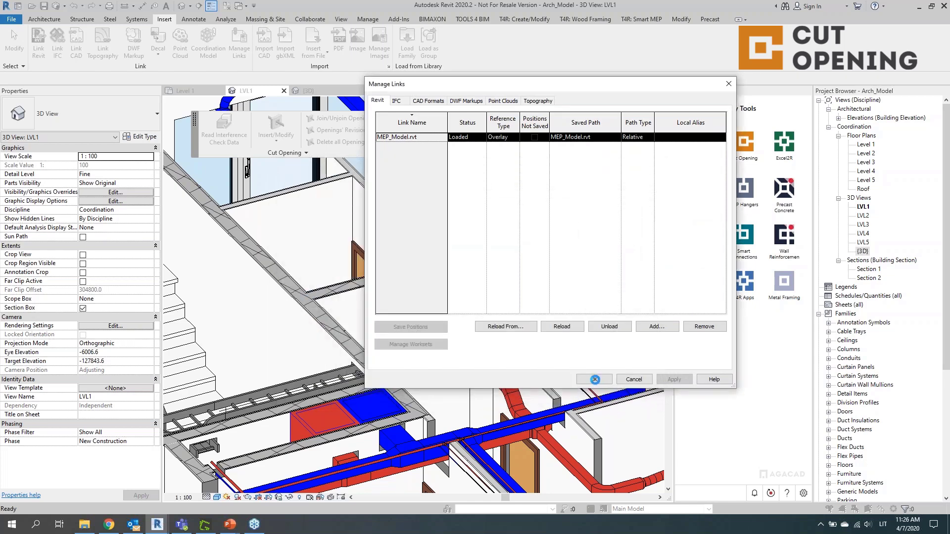
click(594, 379)
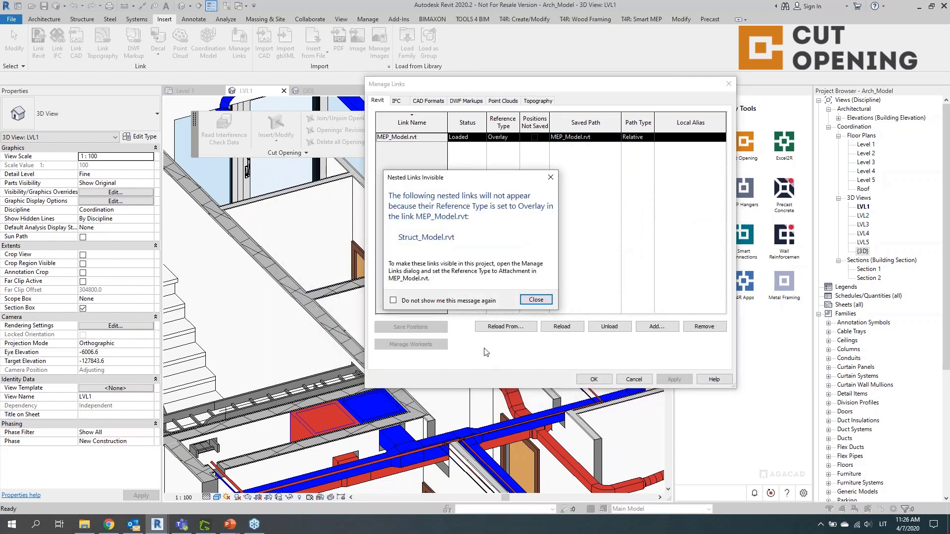
click(528, 300)
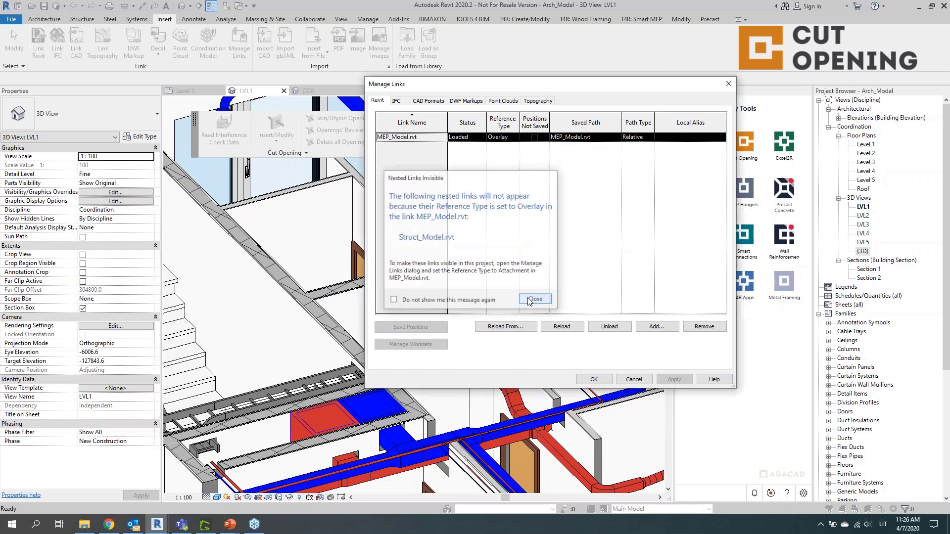
click(593, 379)
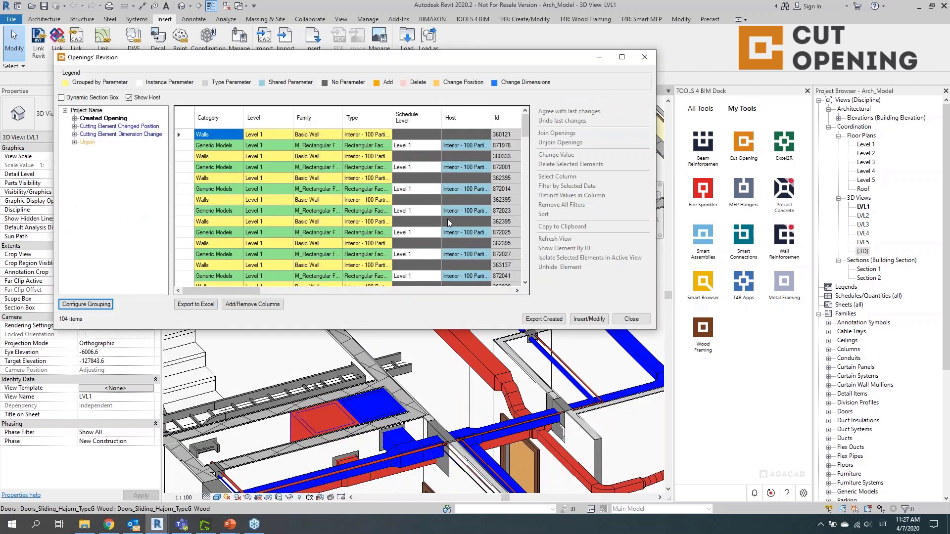
Step: Select both Changed Position entries, then move the revision list aside and close it
click(124, 127)
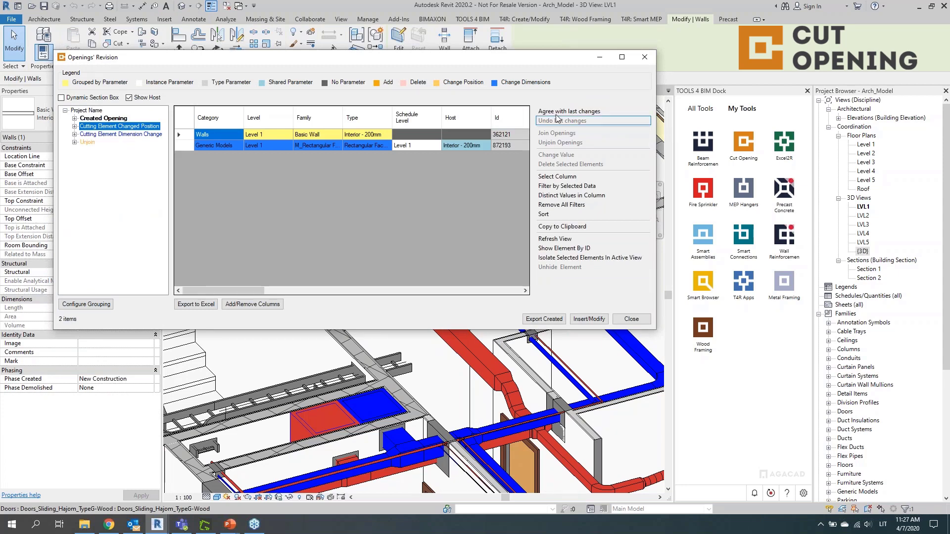
click(557, 114)
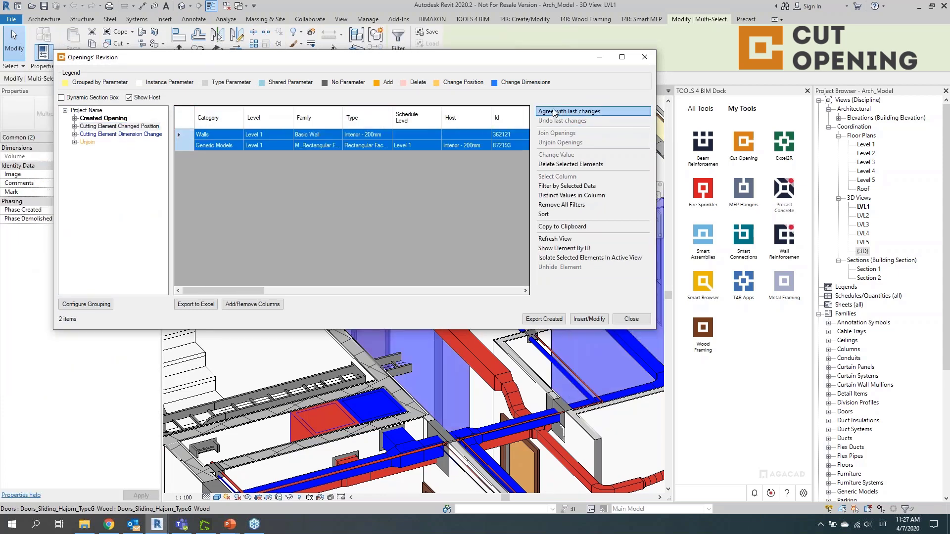
drag(557, 63, 447, 64)
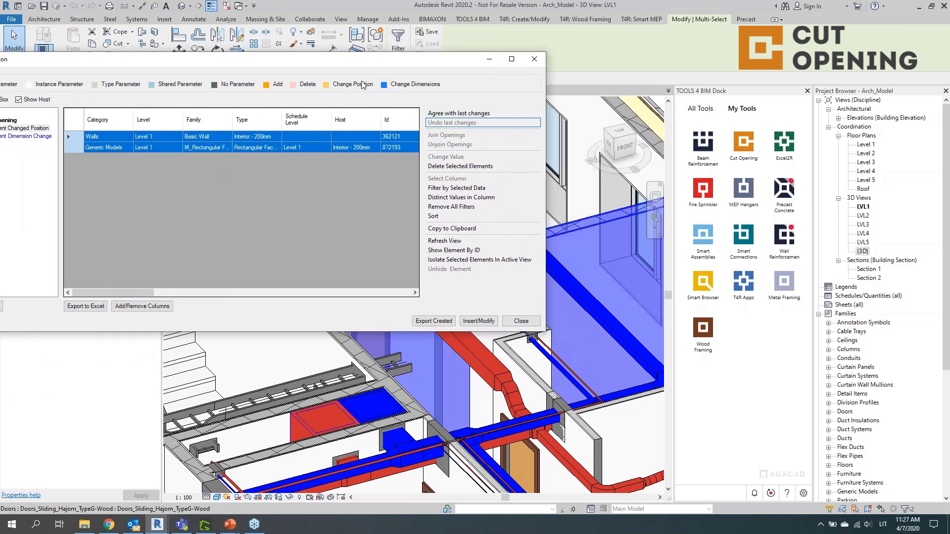
click(532, 64)
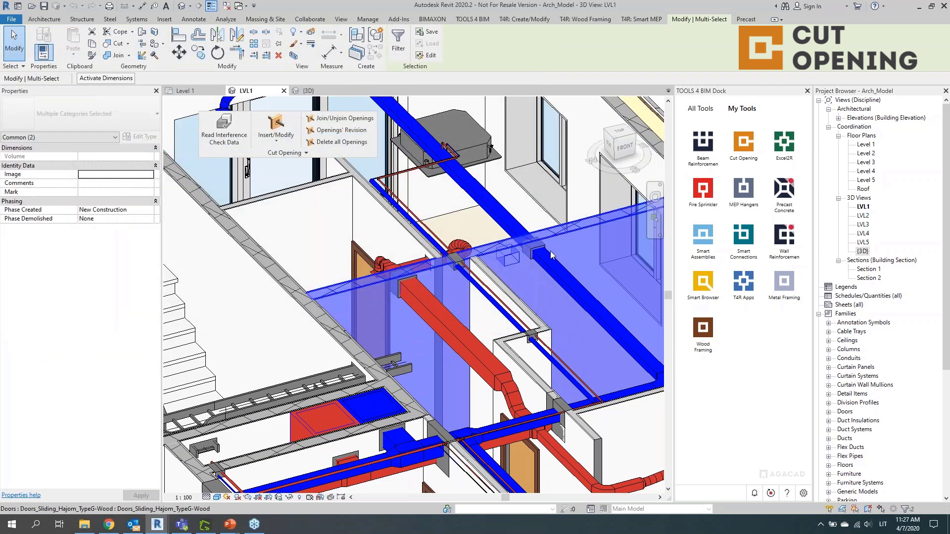
scroll(550, 255, up, 4)
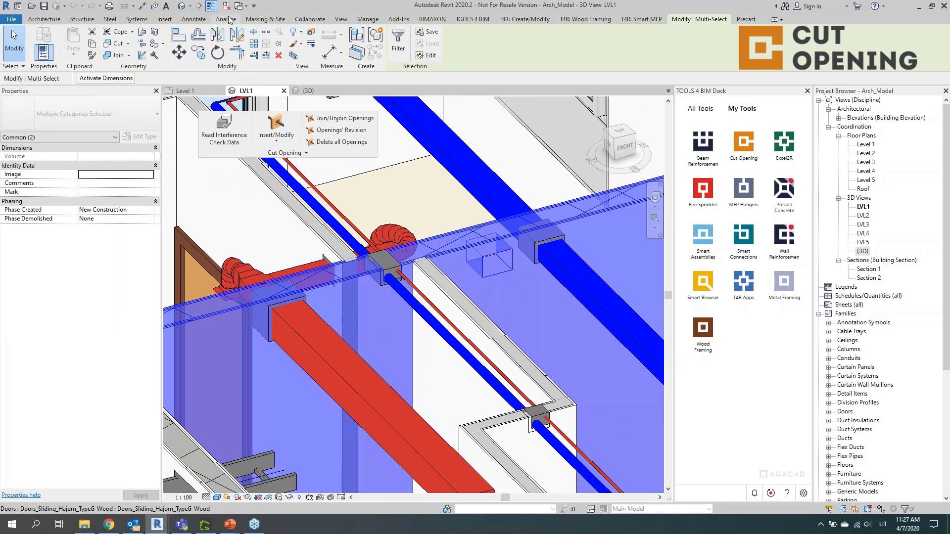
Step: Reload the MEP_Model.rvt link from the revised MEP_Model.0001 file
click(164, 19)
click(251, 57)
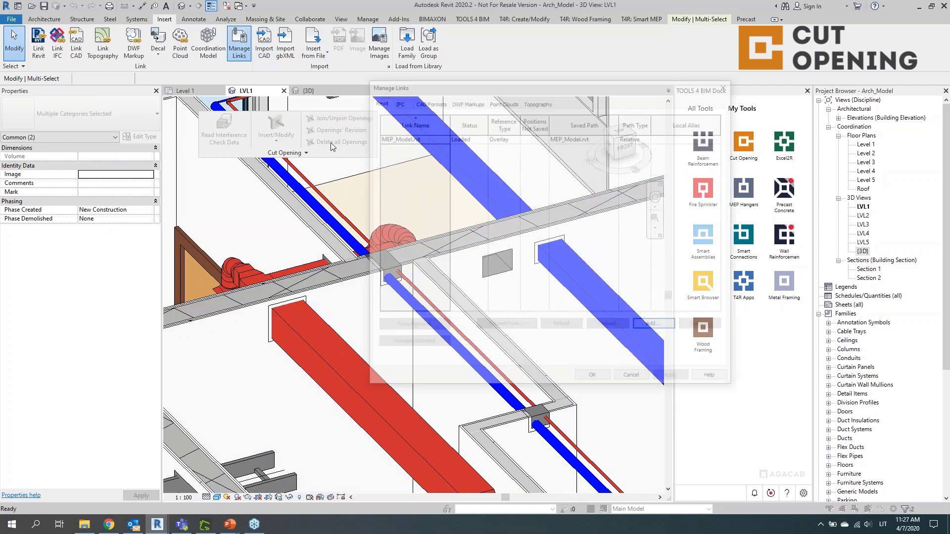
click(406, 137)
click(515, 327)
click(391, 230)
click(570, 394)
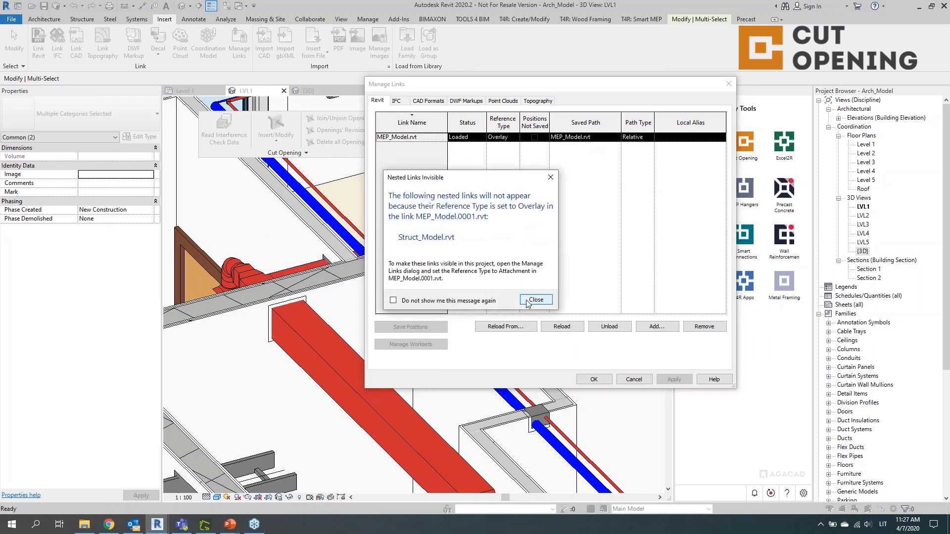
click(528, 300)
click(596, 380)
scroll(658, 316, down, 3)
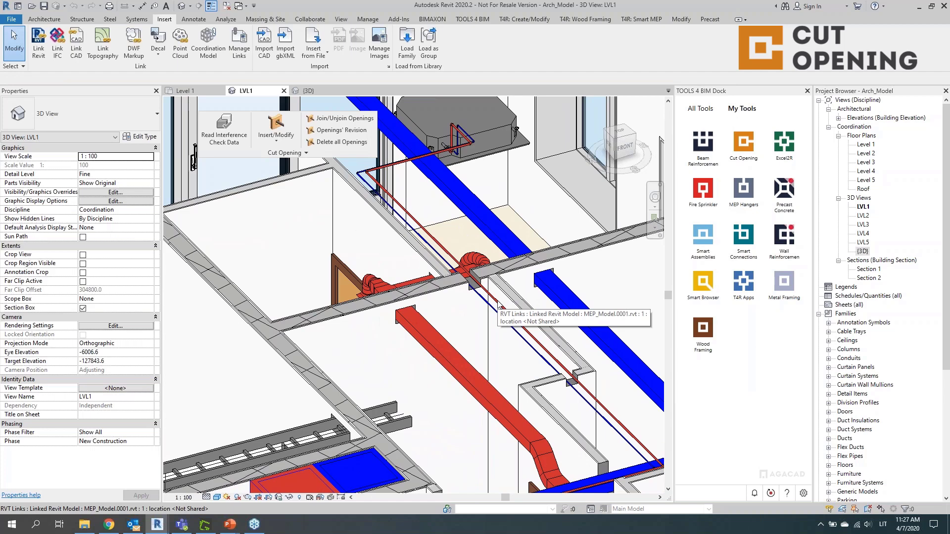
middle_drag(499, 303, 524, 309)
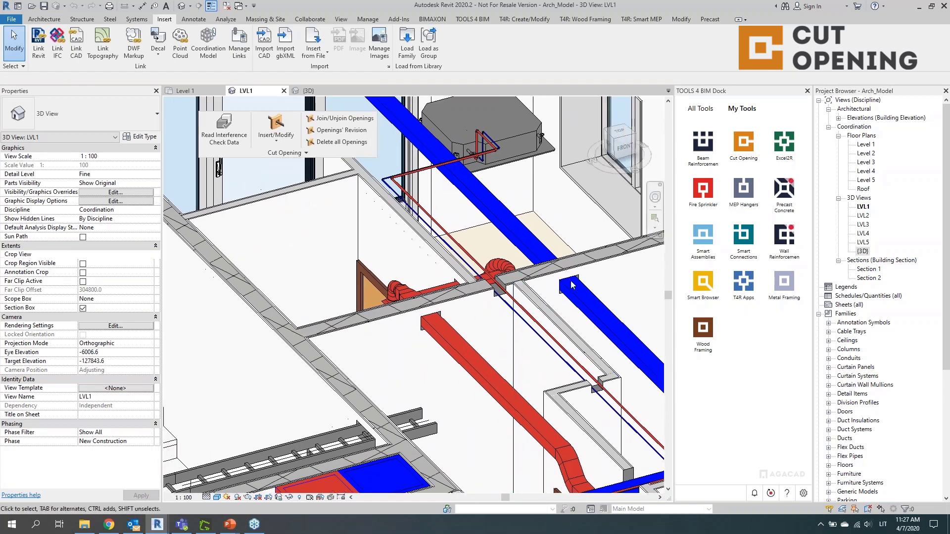
Step: In the Level 1 plan, zoom in and select the rectangular opening on the cable tray
click(196, 91)
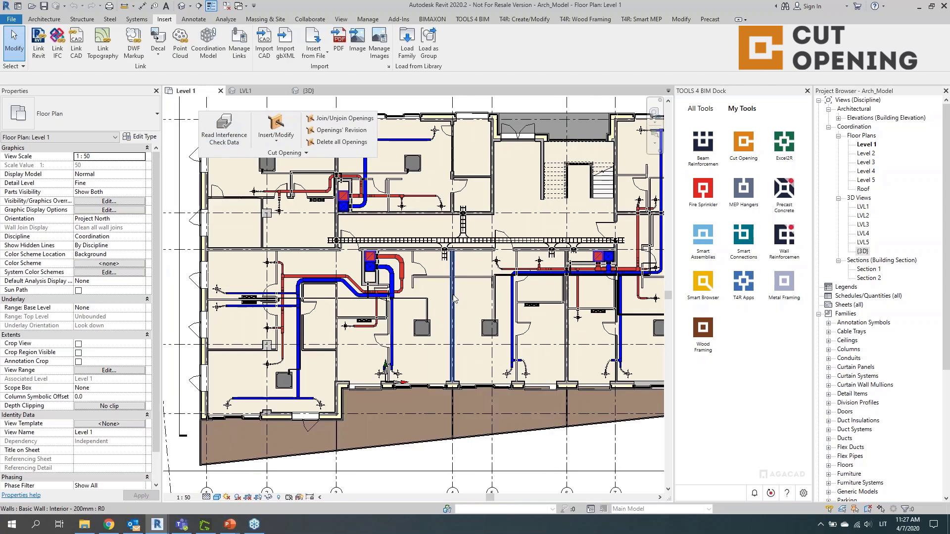
scroll(459, 295, up, 2)
scroll(368, 252, up, 5)
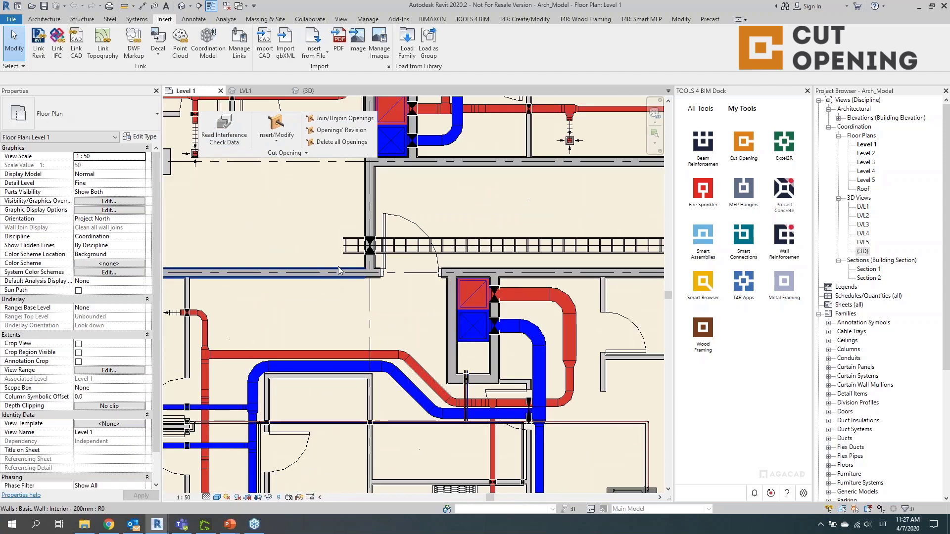
click(369, 253)
middle_drag(368, 253, 379, 293)
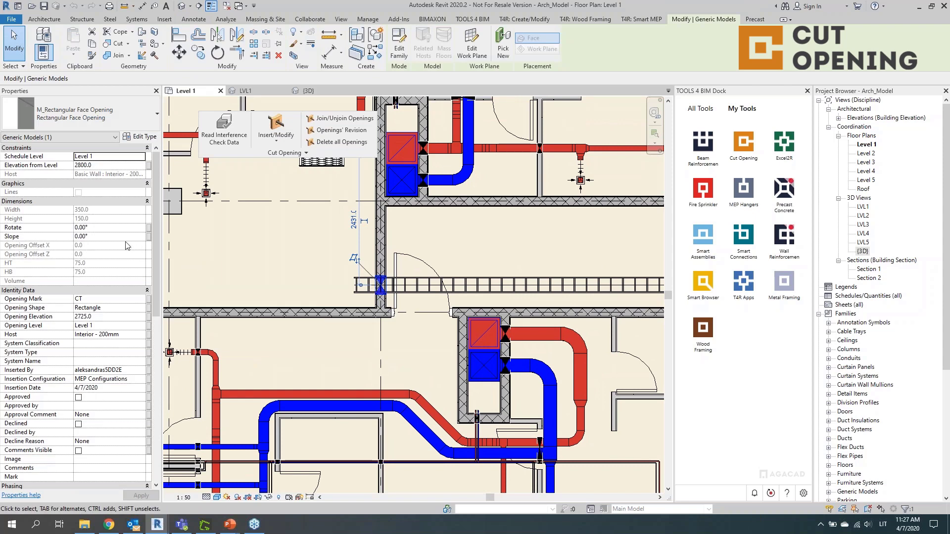
scroll(116, 275, down, 3)
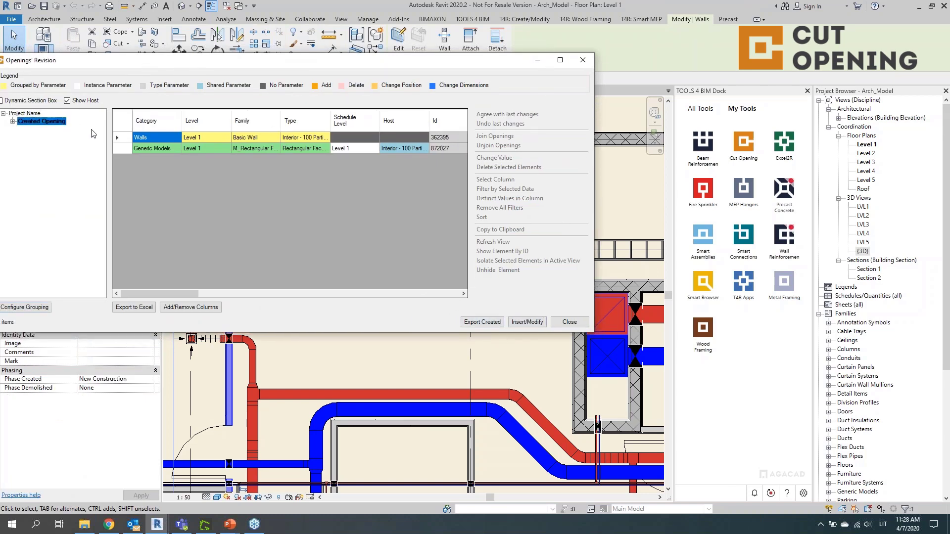
Step: Select all Openings' Revision rows, close the list, then select the return-air duct's opening
click(123, 126)
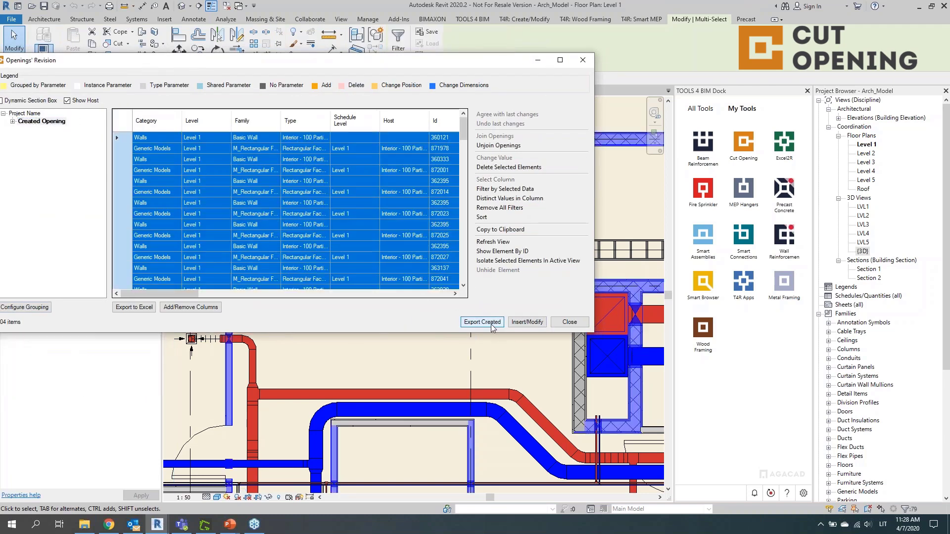
click(580, 65)
key(Escape)
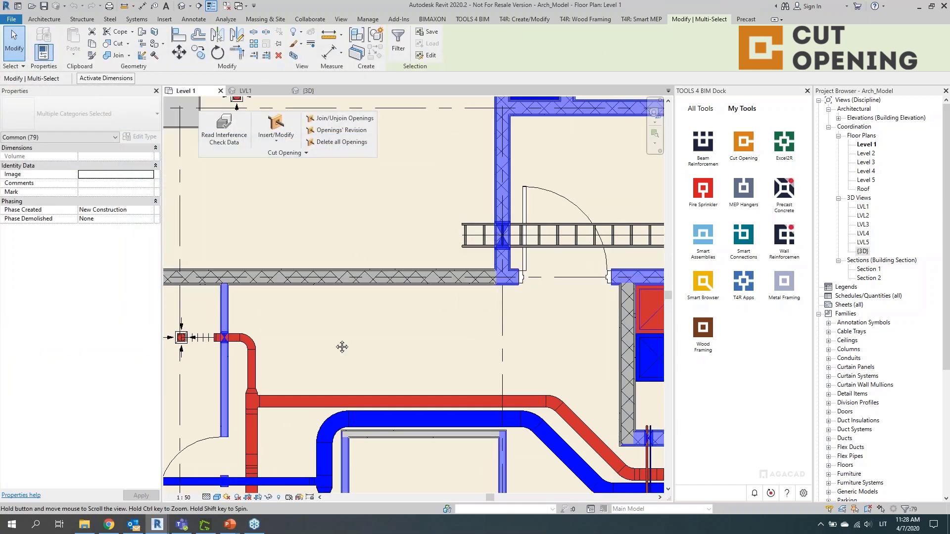
scroll(364, 322, up, 3)
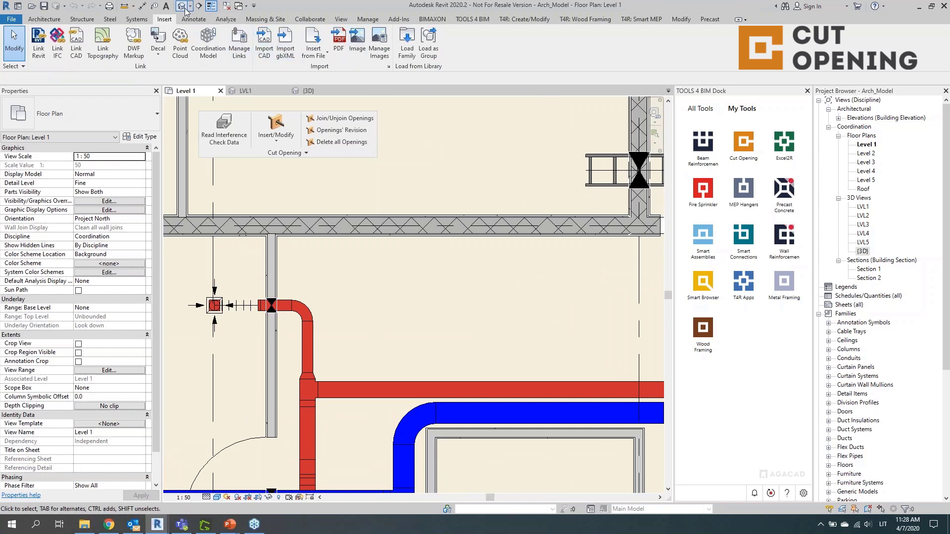
click(262, 306)
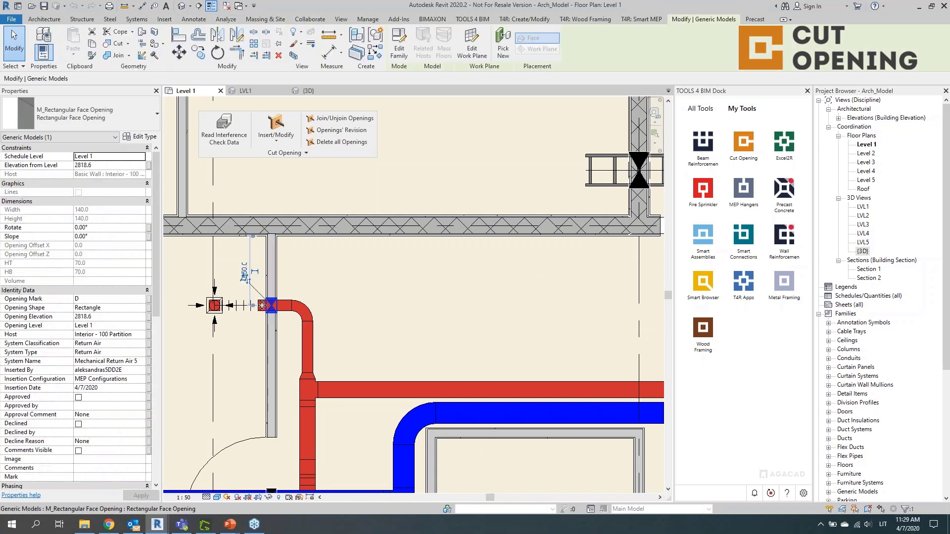
Step: Tag the 140 x 140 opening with a WO tag using Tag by Category
click(155, 6)
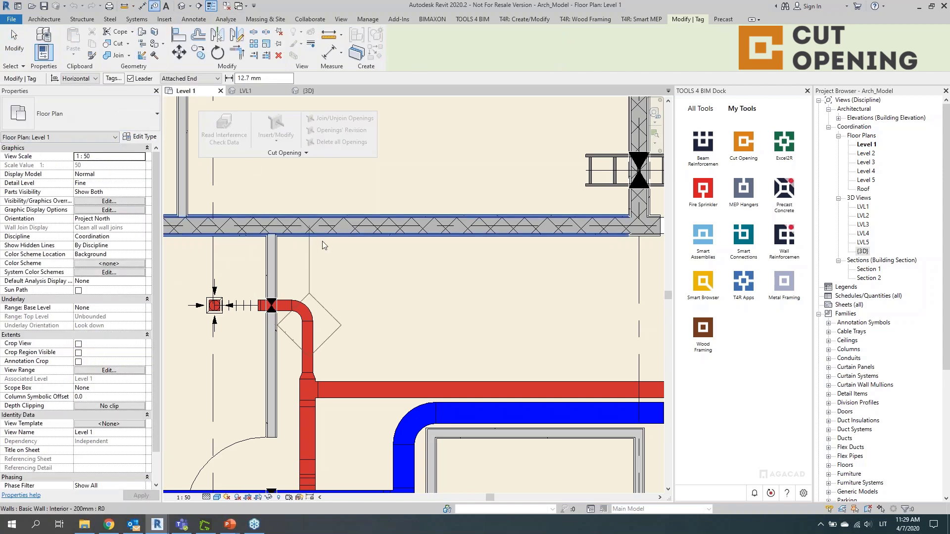
scroll(327, 252, down, 2)
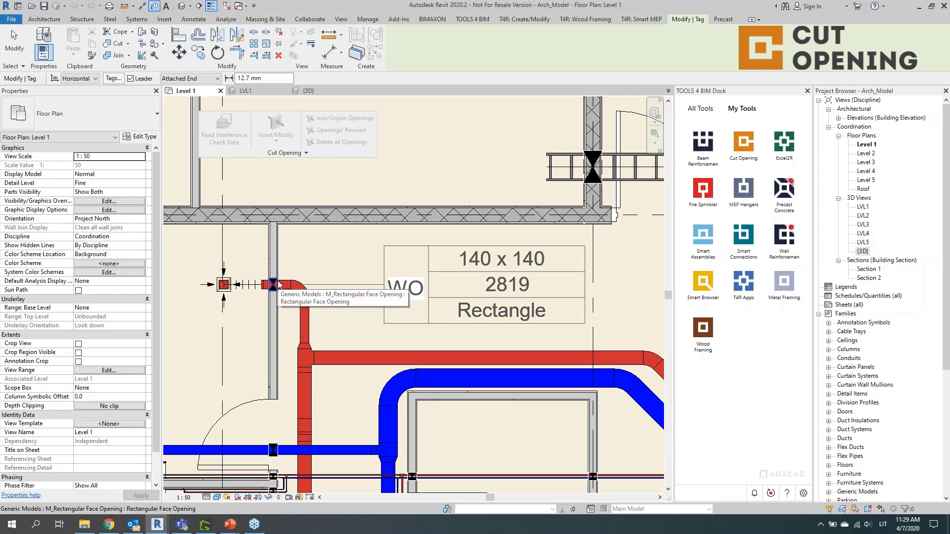
click(276, 285)
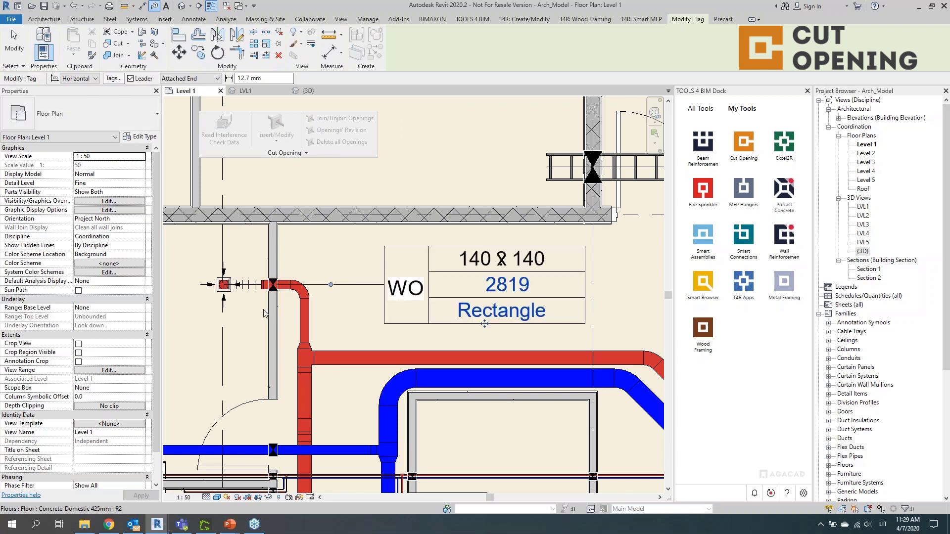
key(Escape)
click(273, 286)
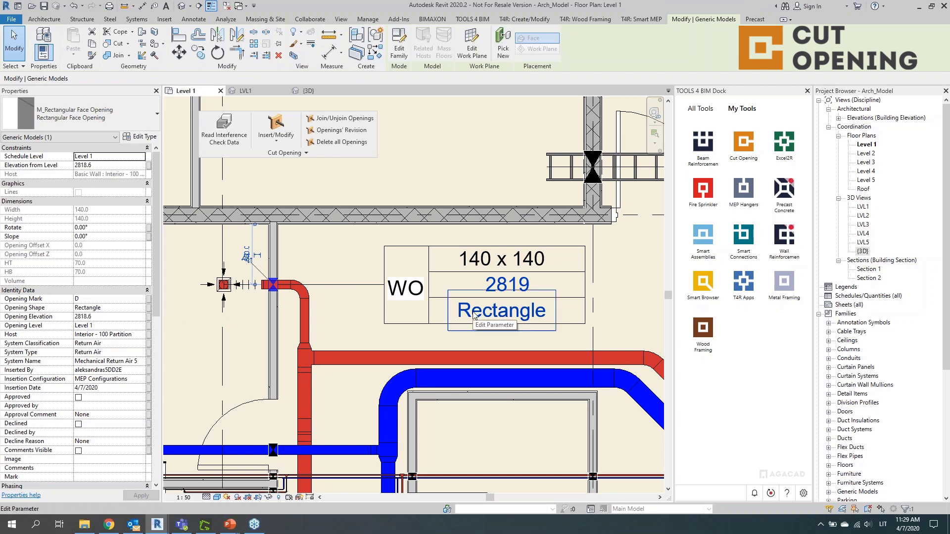
Step: Move the 83 x 83 WO tag up and to the right into a clear spot
scroll(269, 309, down, 4)
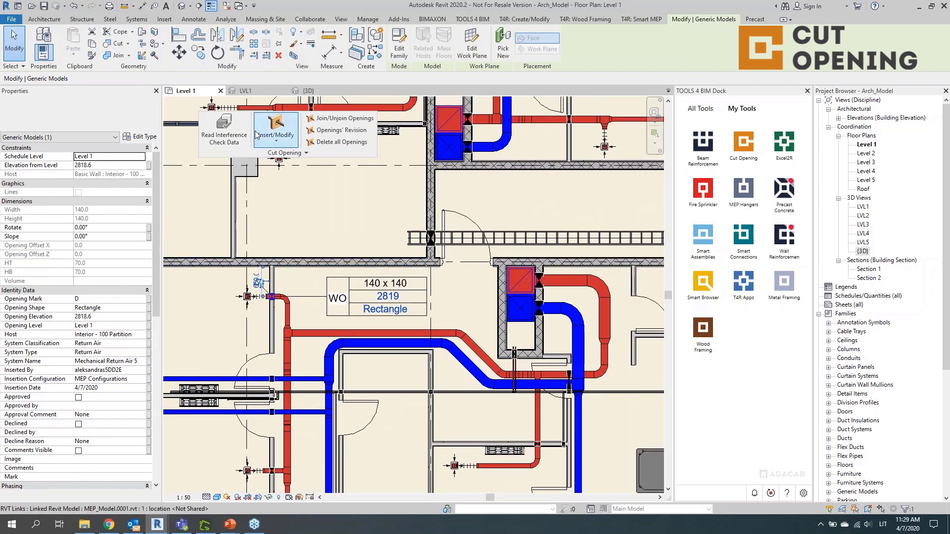
scroll(449, 215, up, 3)
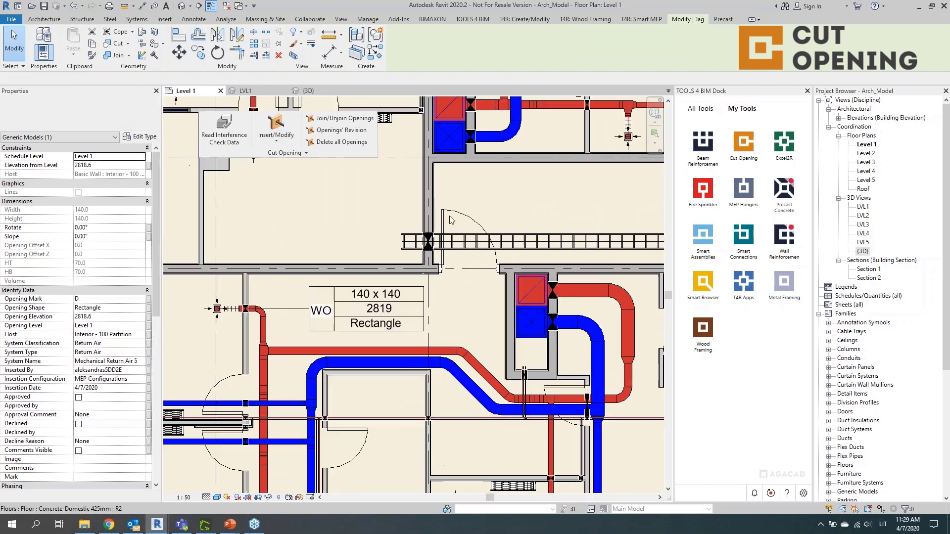
scroll(432, 238, down, 2)
scroll(451, 288, up, 2)
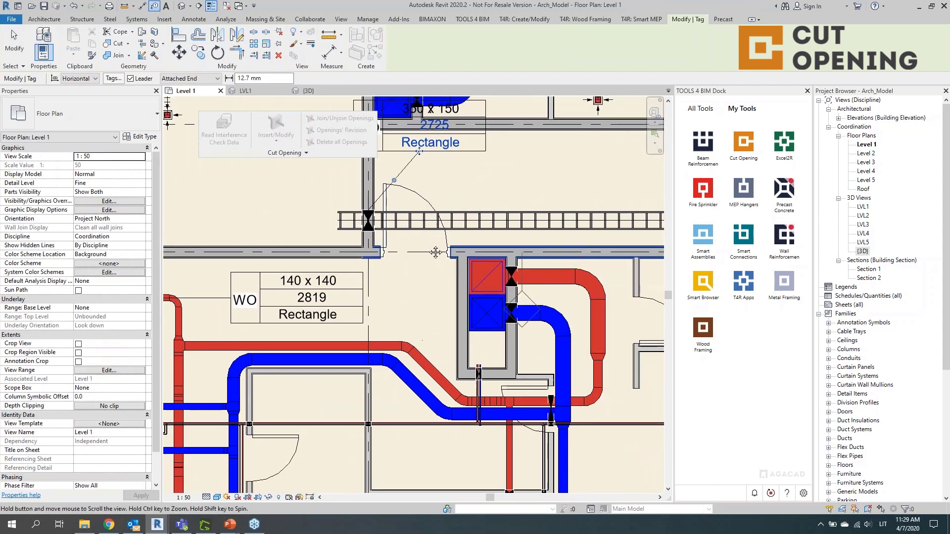
scroll(450, 288, down, 2)
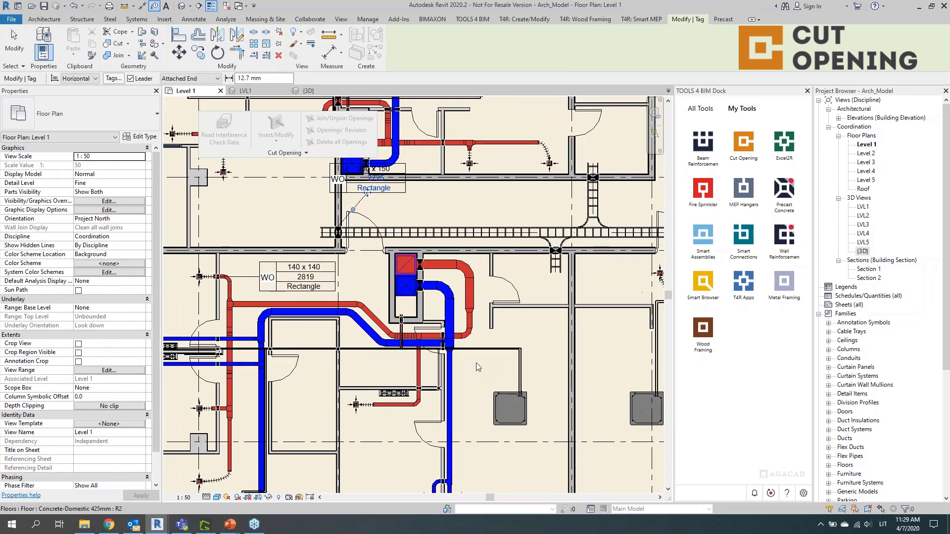
scroll(442, 364, up, 3)
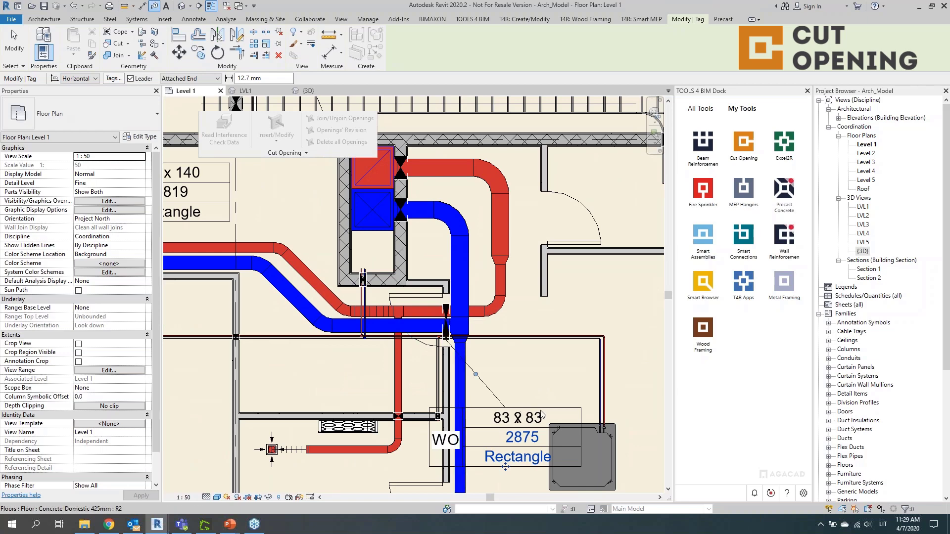
click(537, 418)
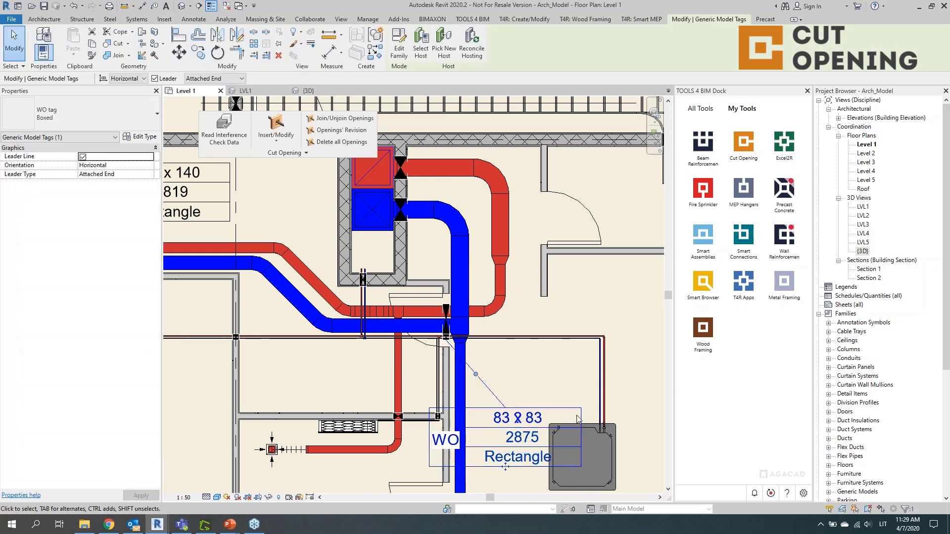
drag(505, 466, 621, 367)
click(508, 432)
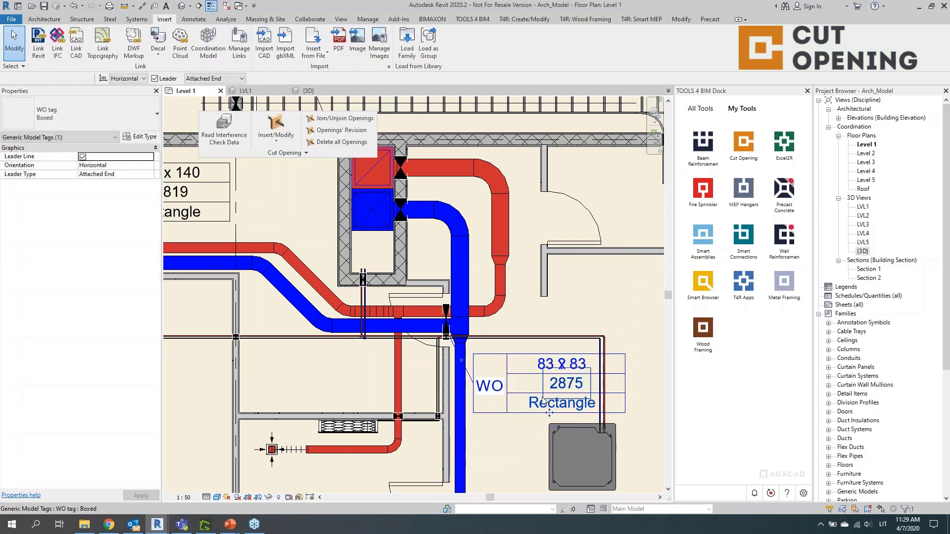
Step: Select the 83 x 83 opening and its WO tag to check their values
scroll(524, 410, up, 2)
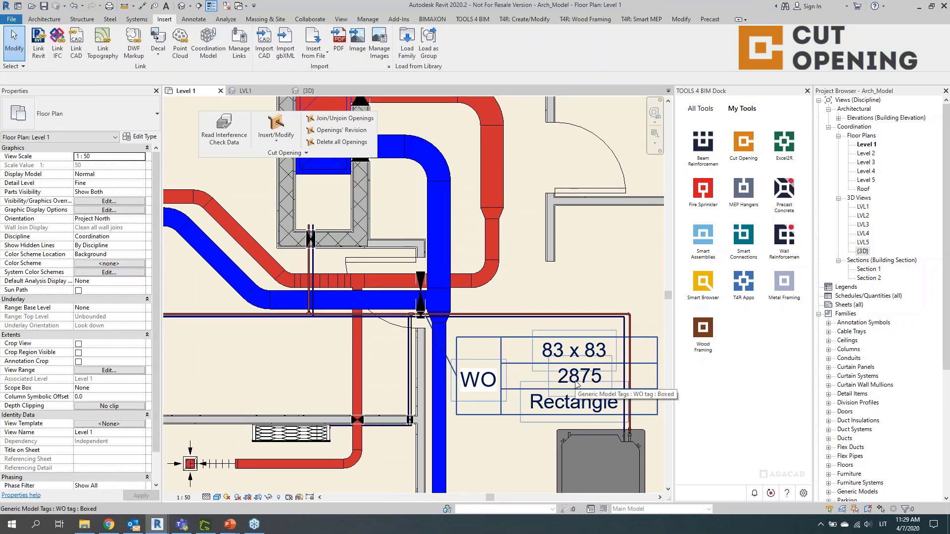
click(425, 319)
click(429, 340)
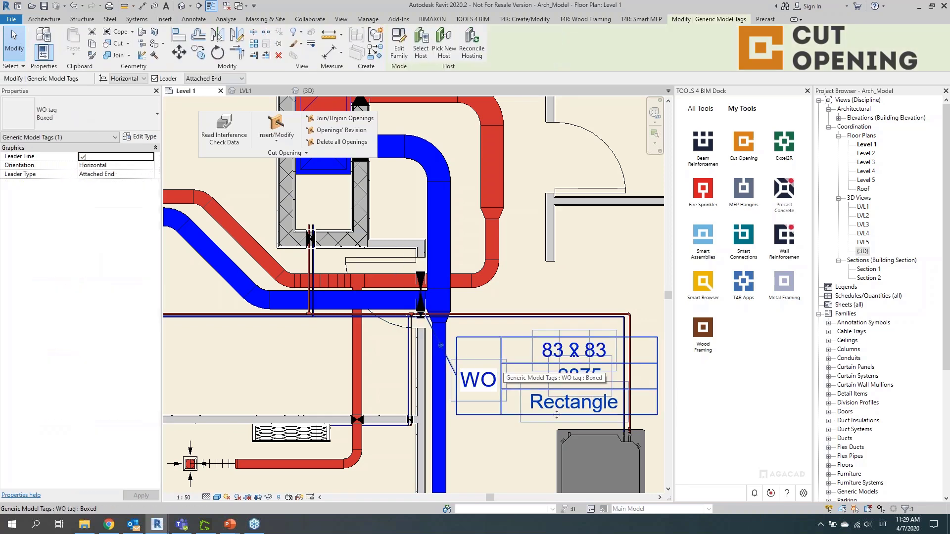
click(421, 316)
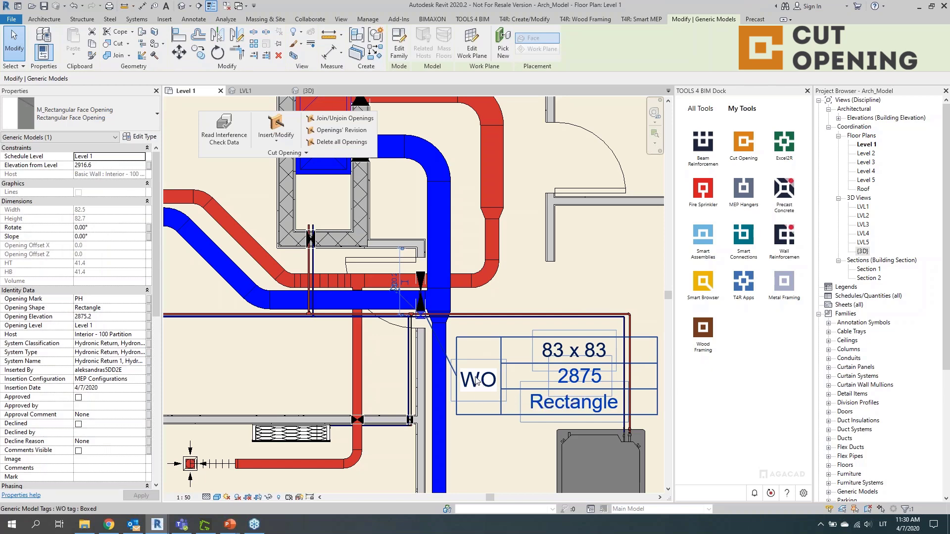
scroll(483, 392, down, 2)
scroll(474, 381, down, 4)
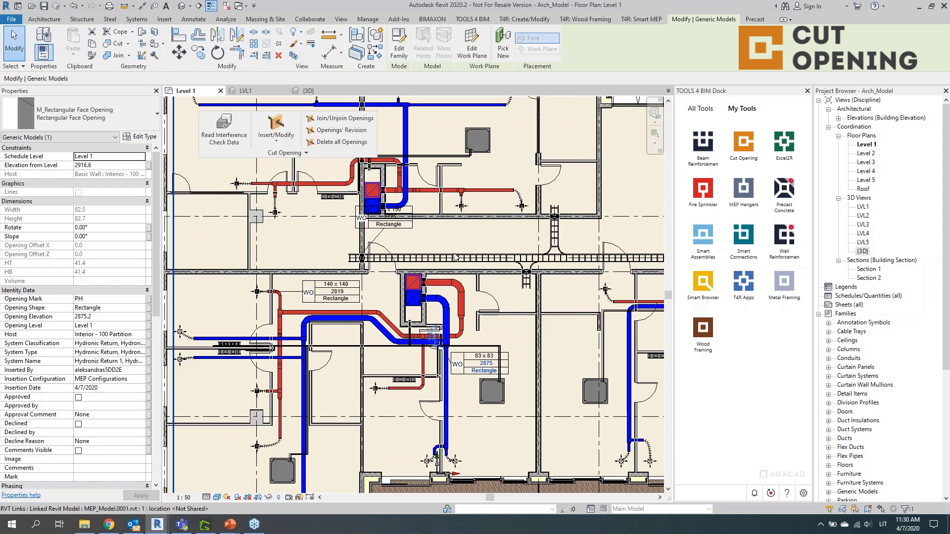
Step: Inspect the 83 x 83 opening at 2875 up close, then bring up the Alt+Tab window switcher
scroll(445, 256, down, 2)
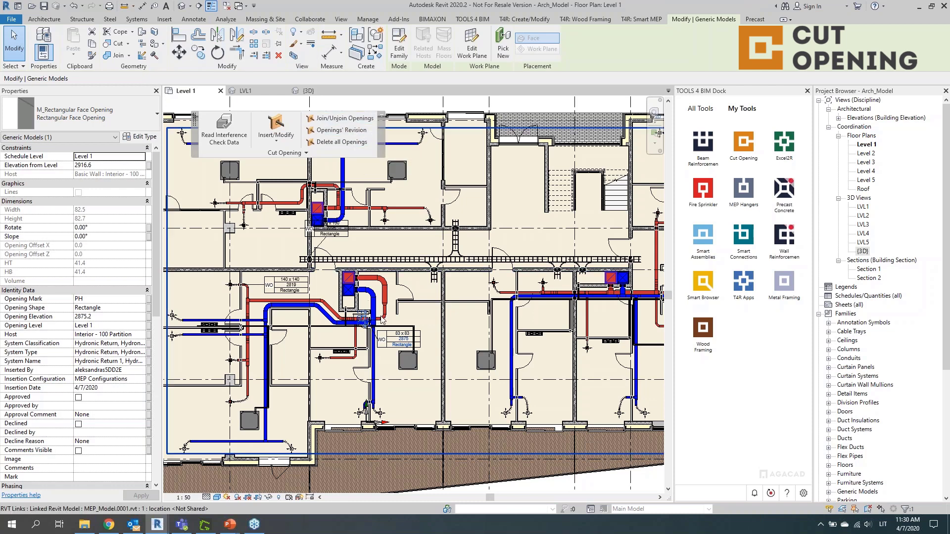
scroll(411, 332, up, 1)
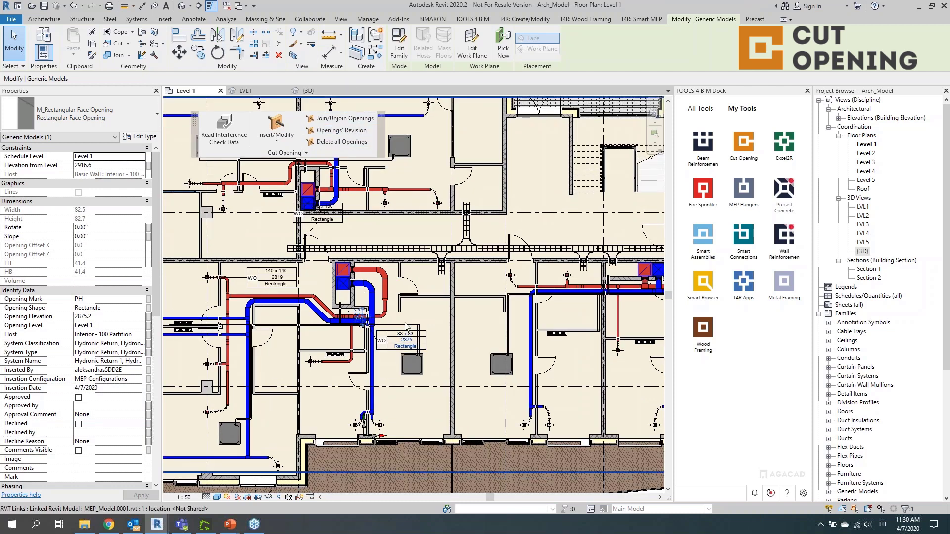
scroll(390, 319, up, 5)
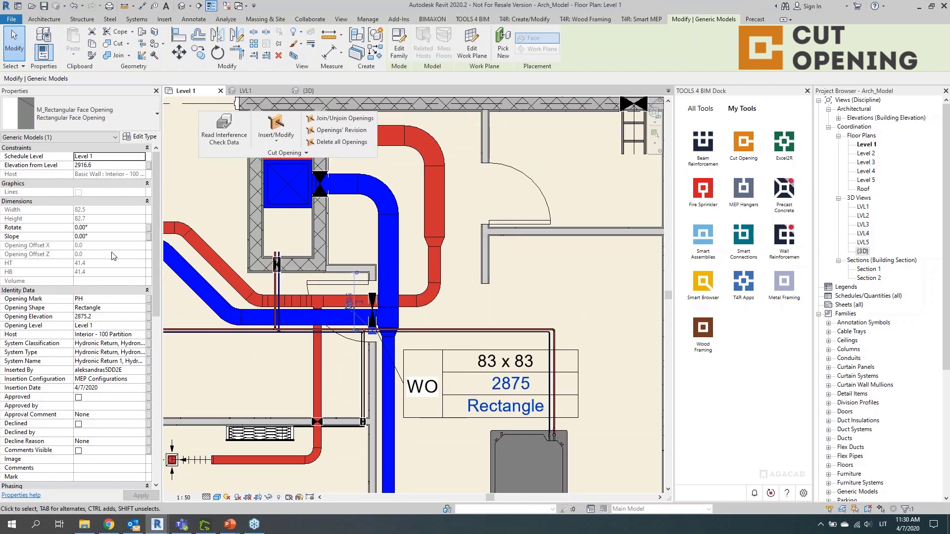
scroll(94, 393, down, 5)
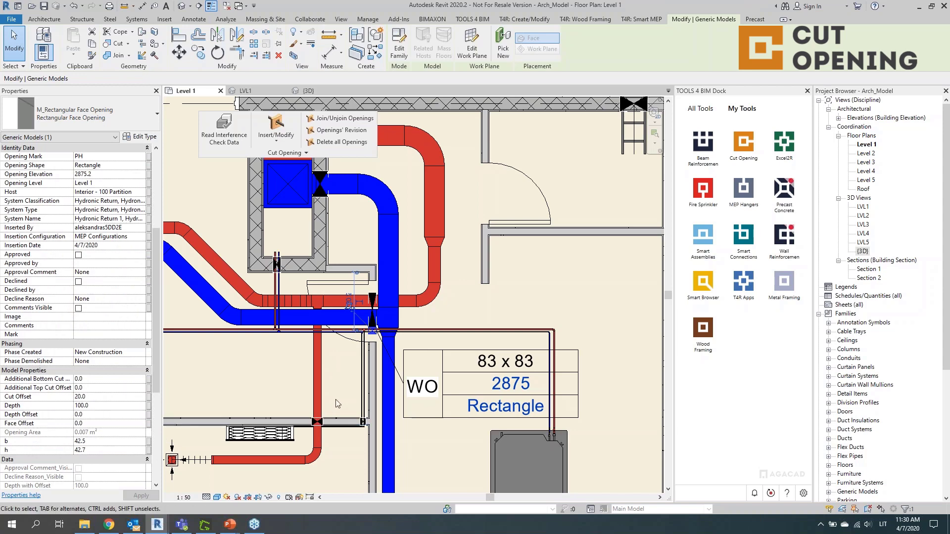
scroll(336, 403, up, 2)
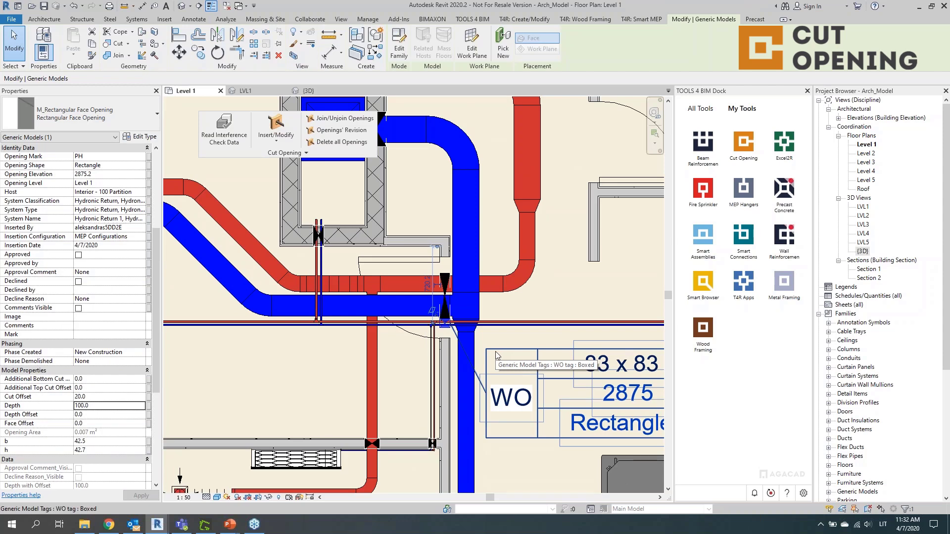
key(alt)
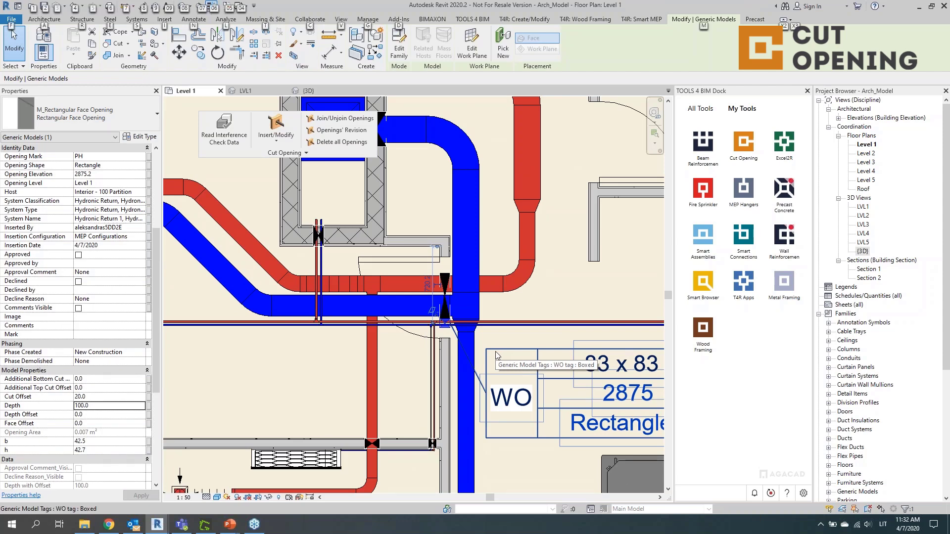
key(alt+Tab)
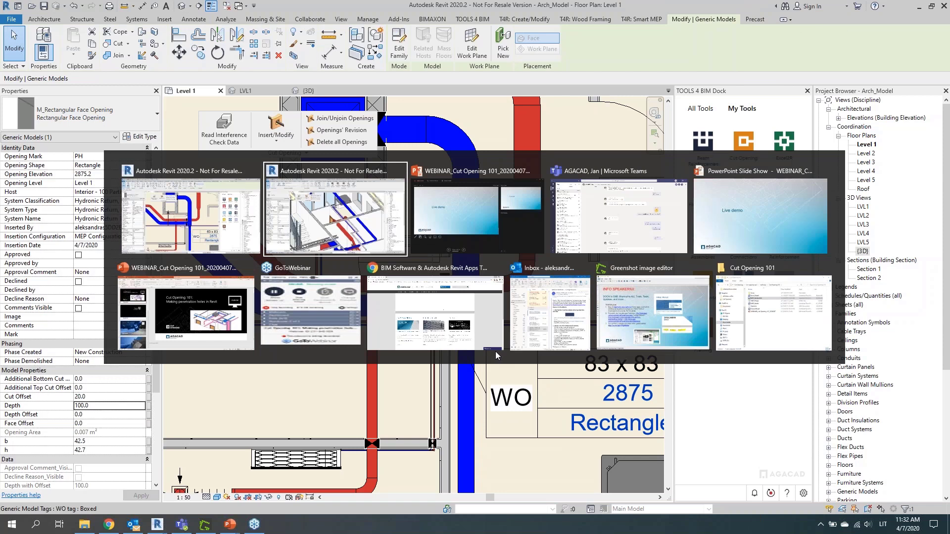
Step: Switch to Chrome on aga-cad.com and go to the site's Products section
key(Tab)
key(Tab)
key(Tab)
key(Tab)
key(Tab)
key(Tab)
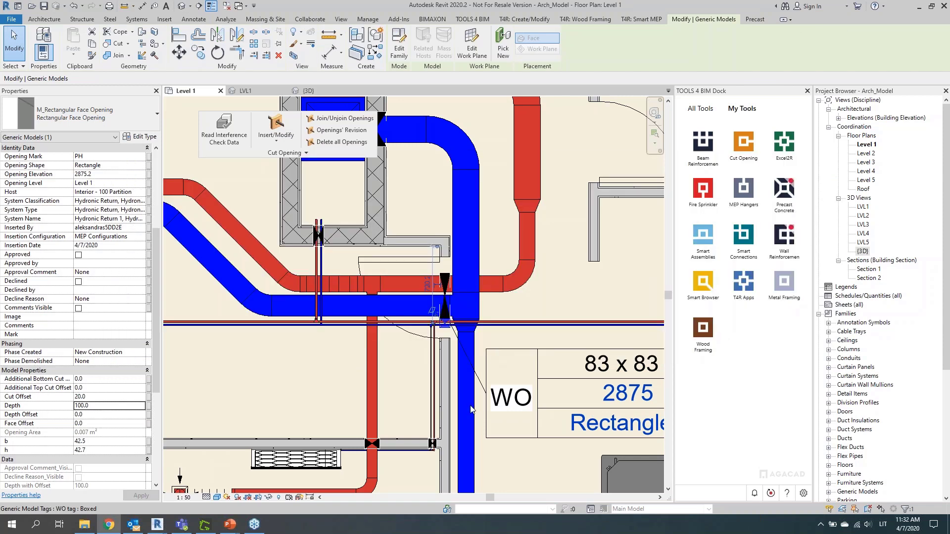
key(alt+Tab)
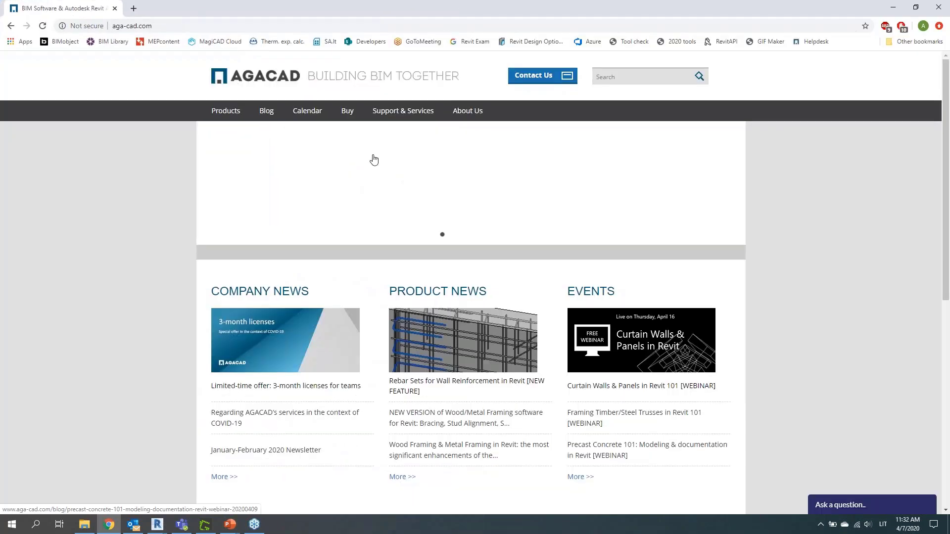
click(162, 27)
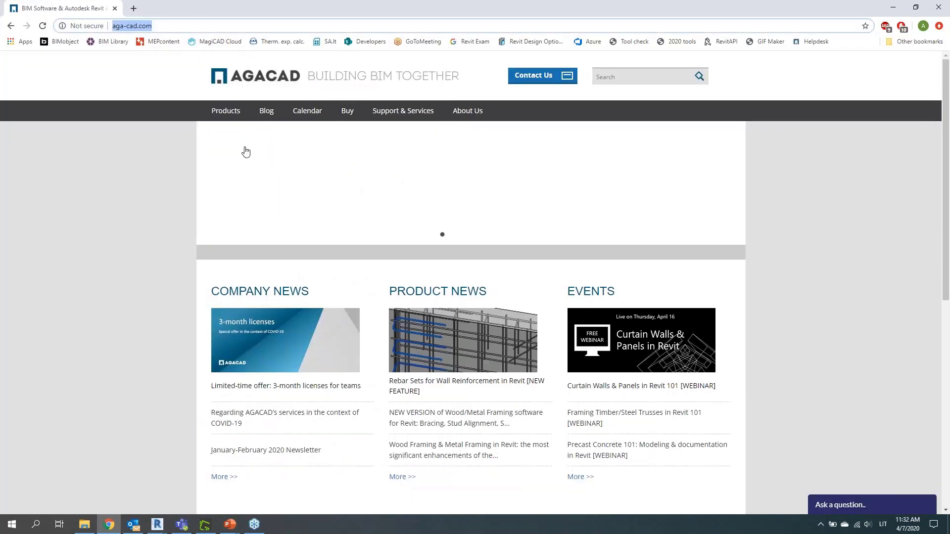
click(229, 114)
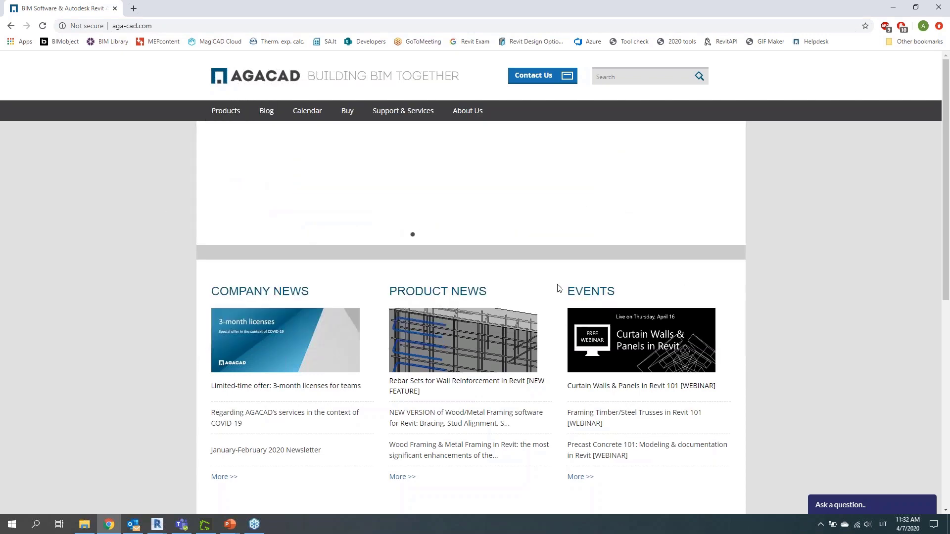
scroll(559, 288, down, 6)
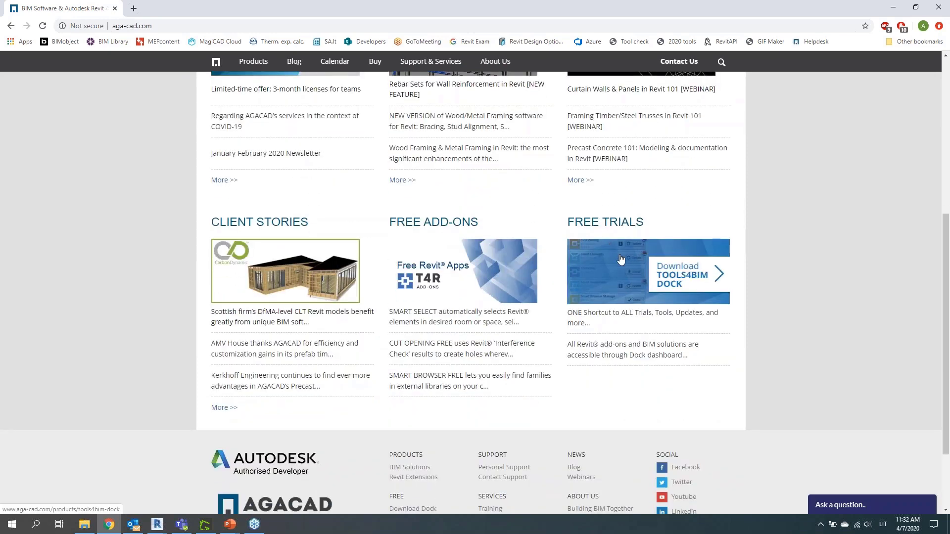
Step: Open the TOOLS4BIM Dock product page and scroll through its overview
click(624, 275)
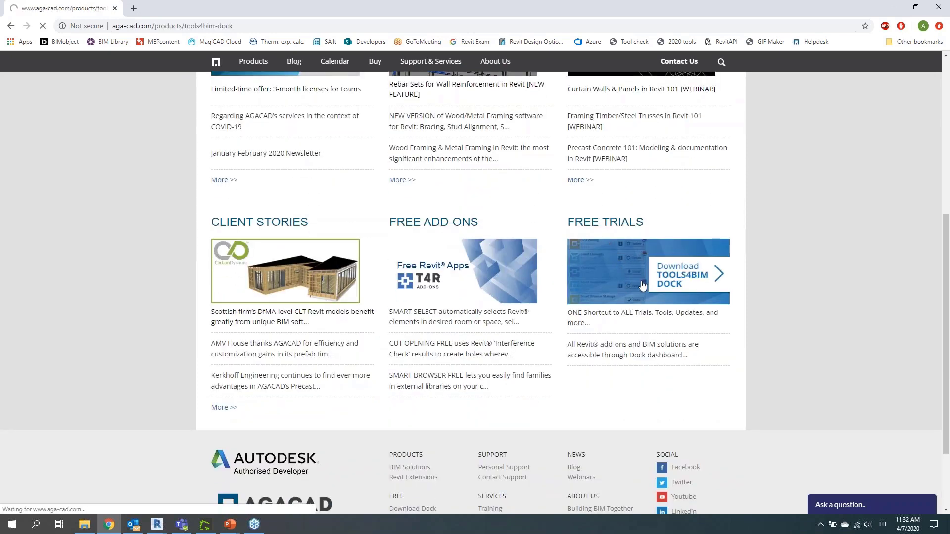
scroll(479, 298, down, 1)
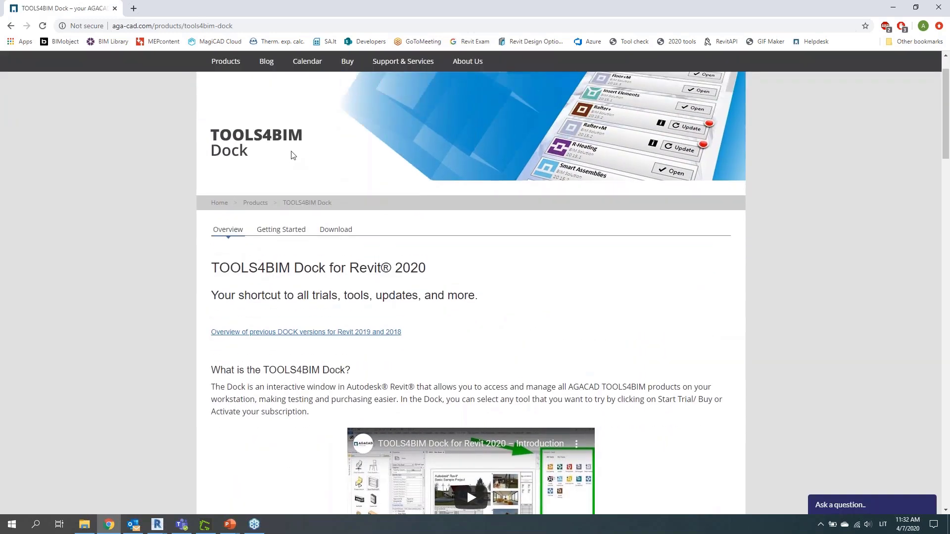
scroll(467, 455, down, 3)
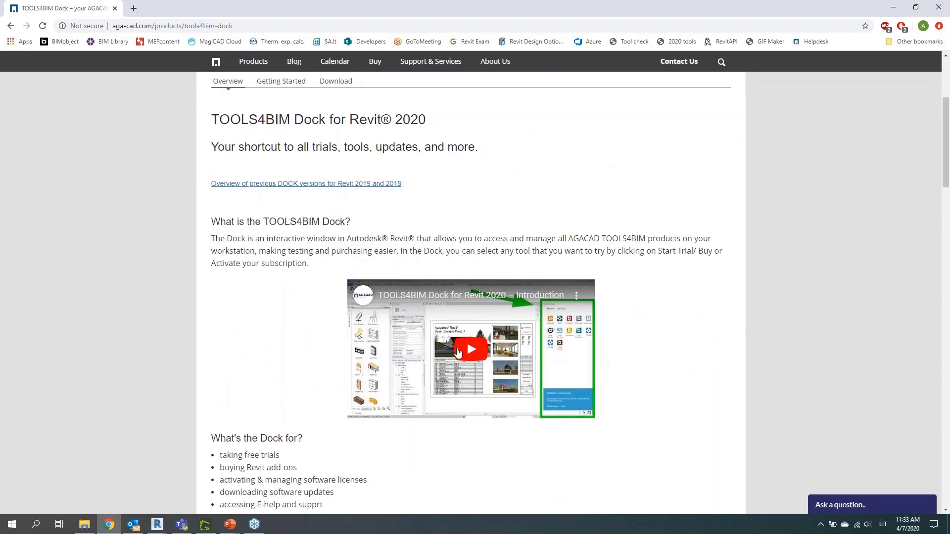
scroll(457, 351, down, 1)
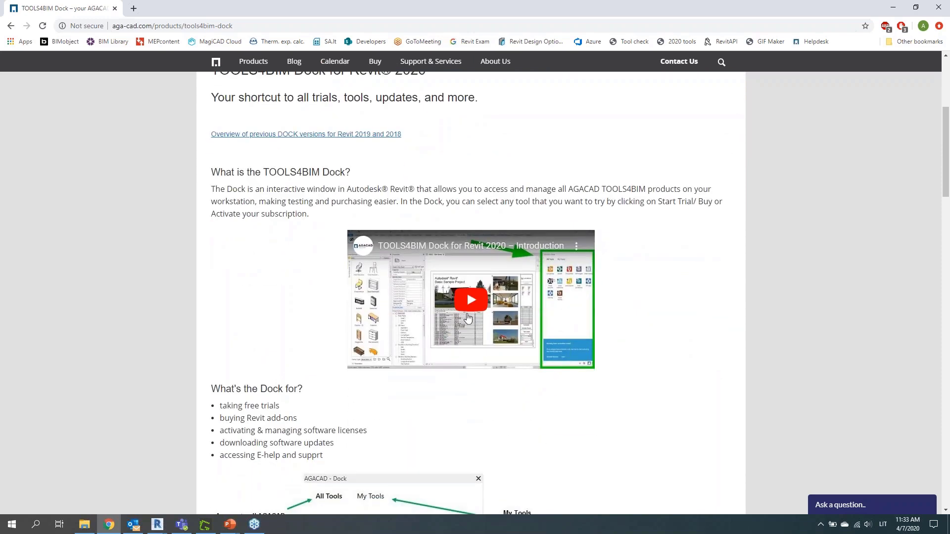
scroll(468, 317, down, 5)
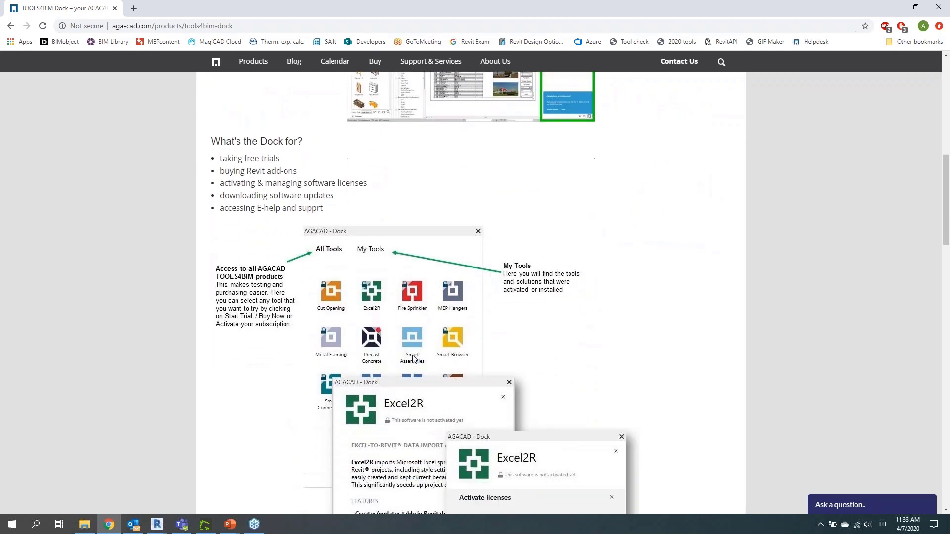
scroll(414, 359, up, 10)
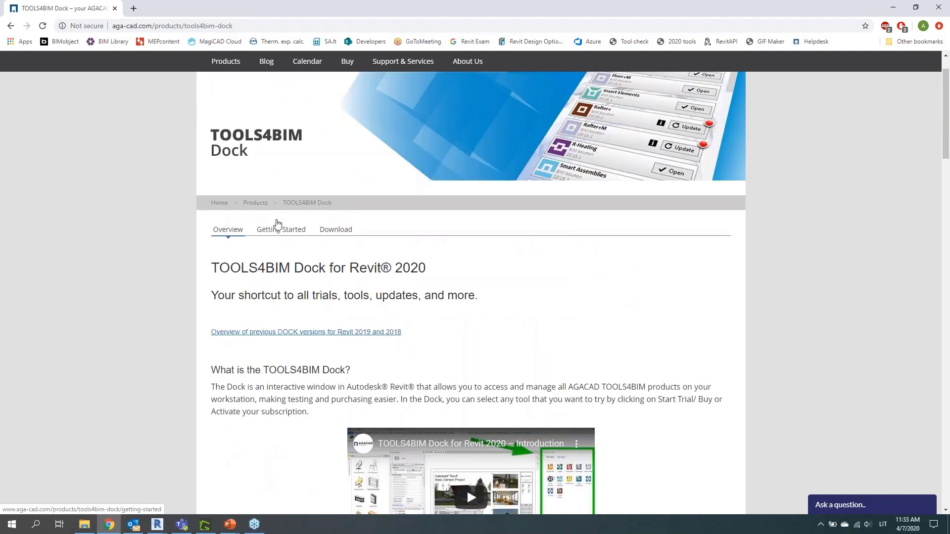
Step: View the Dock's Getting Started page, then move on to its download page
click(284, 232)
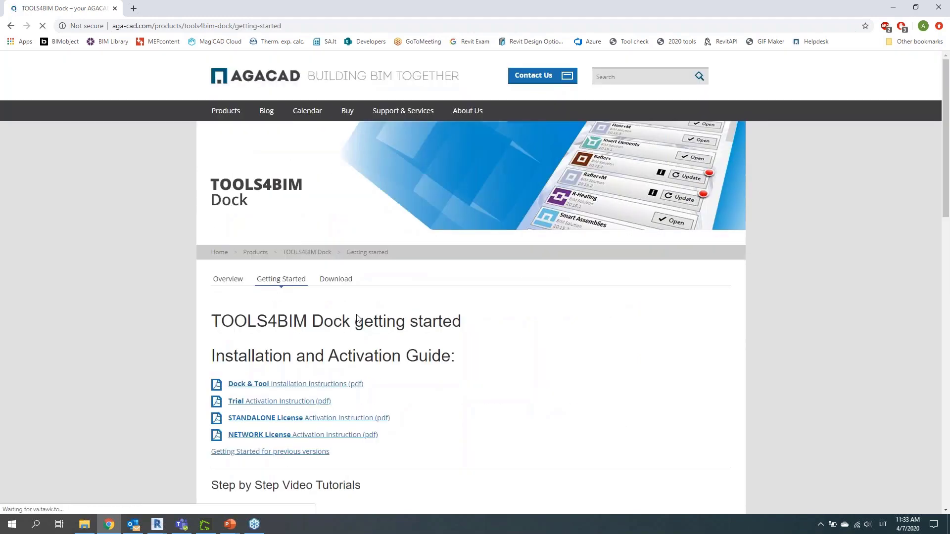
scroll(357, 319, down, 3)
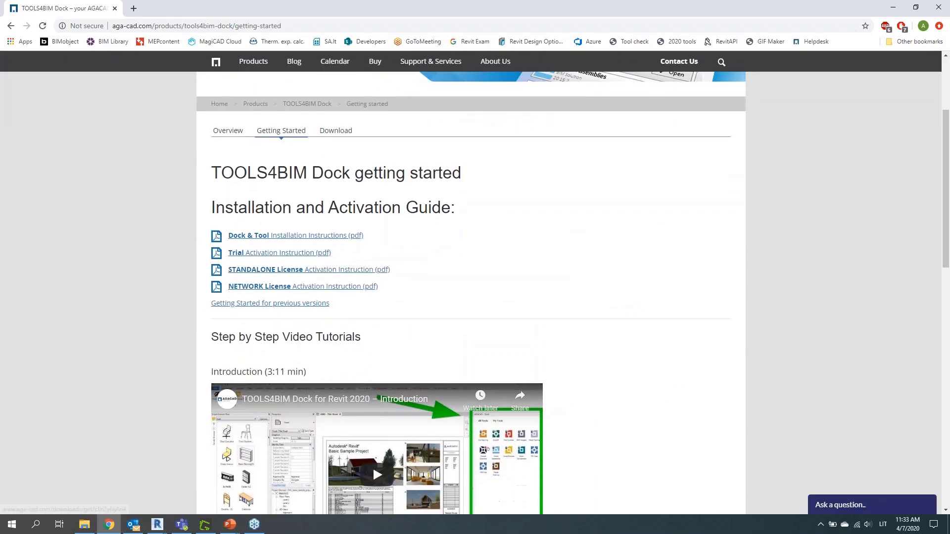
scroll(335, 282, up, 2)
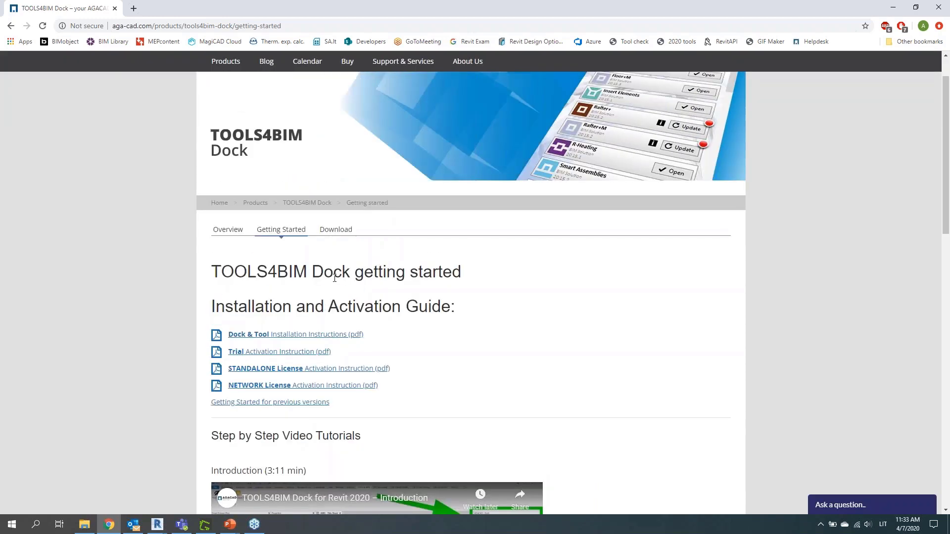
click(329, 232)
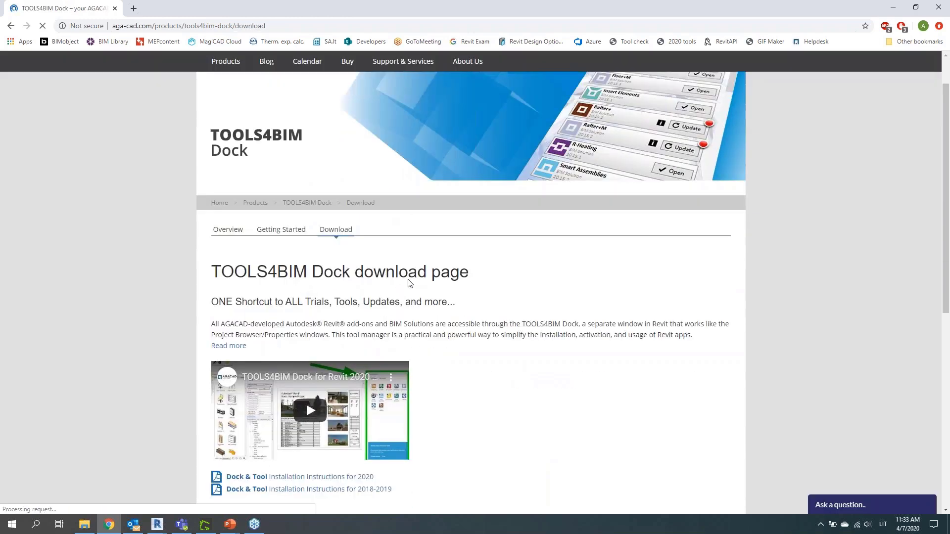
Step: Scroll the Dock download page showing Revit 2020 build 1.0.1.3
scroll(410, 282, down, 2)
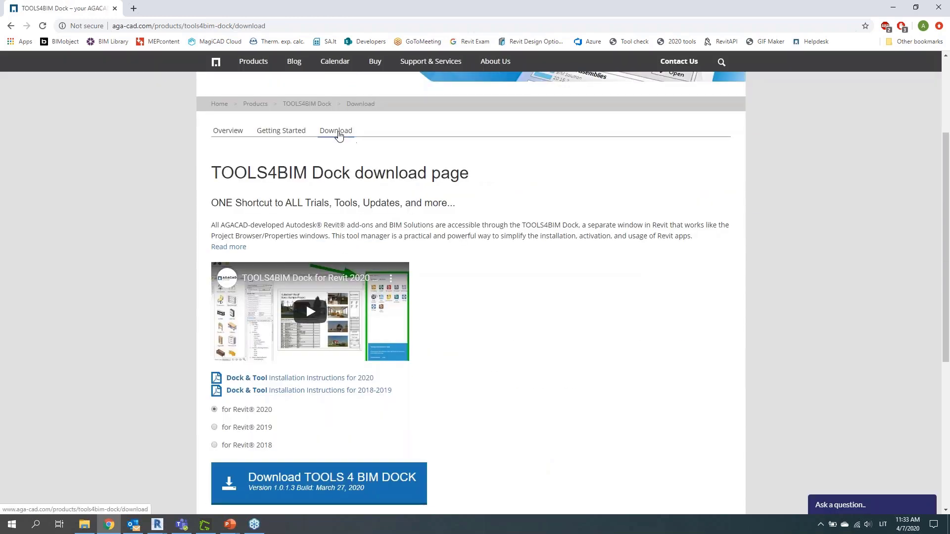
scroll(348, 137, down, 1)
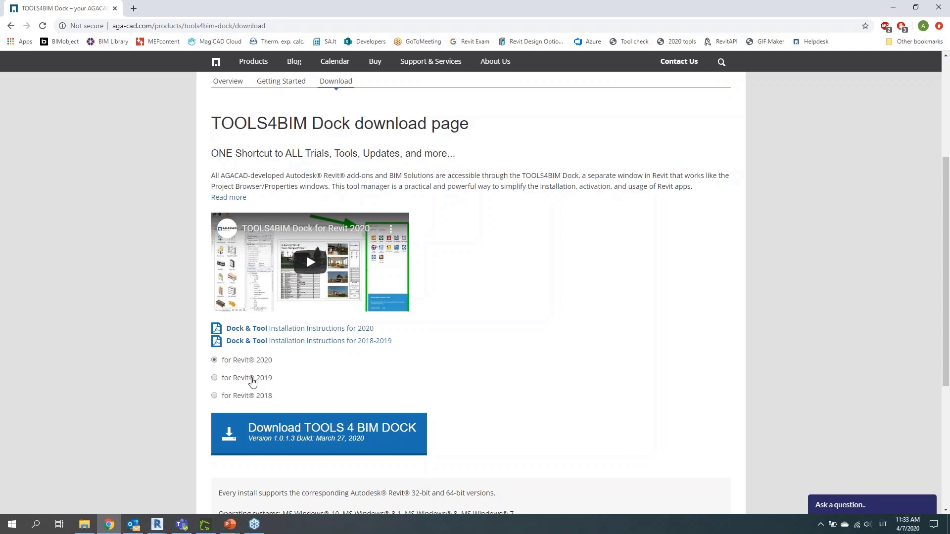
scroll(252, 382, up, 4)
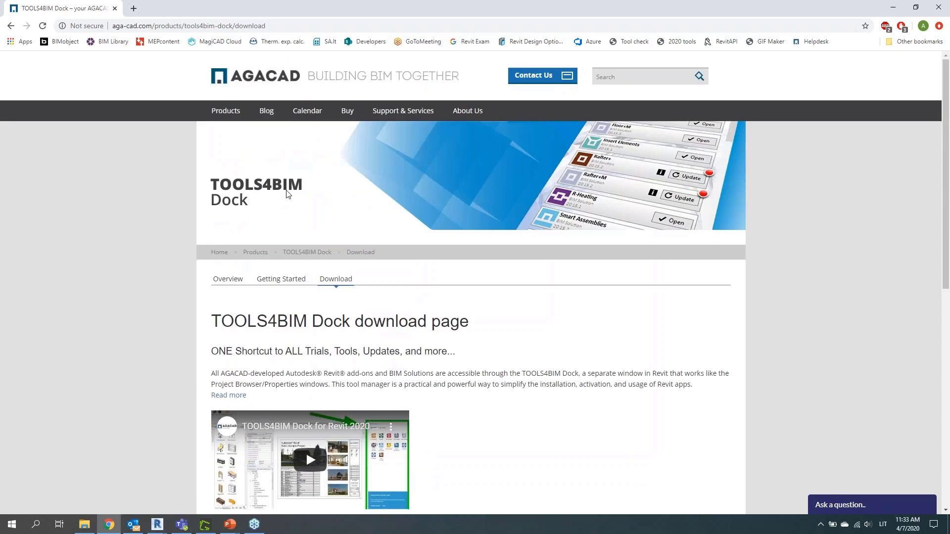
Step: Open the AGACAD home page in a new tab, then return to the Dock download tab
click(222, 81)
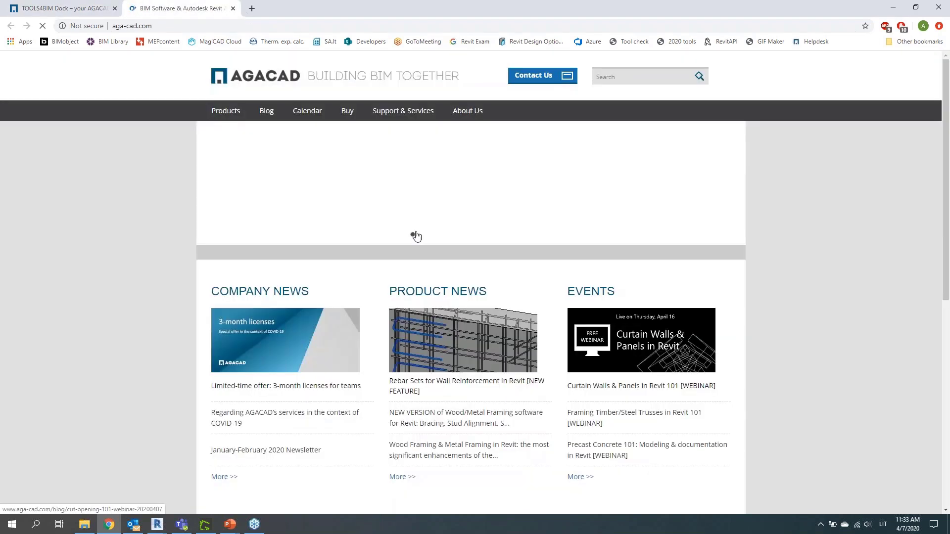
scroll(441, 304, down, 1)
scroll(440, 304, down, 7)
scroll(420, 277, up, 1)
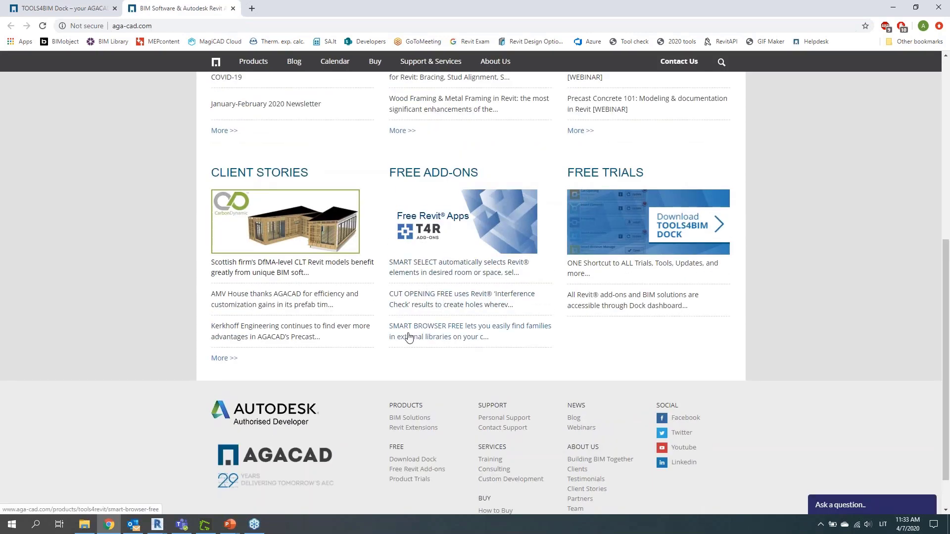
click(89, 9)
scroll(253, 234, down, 4)
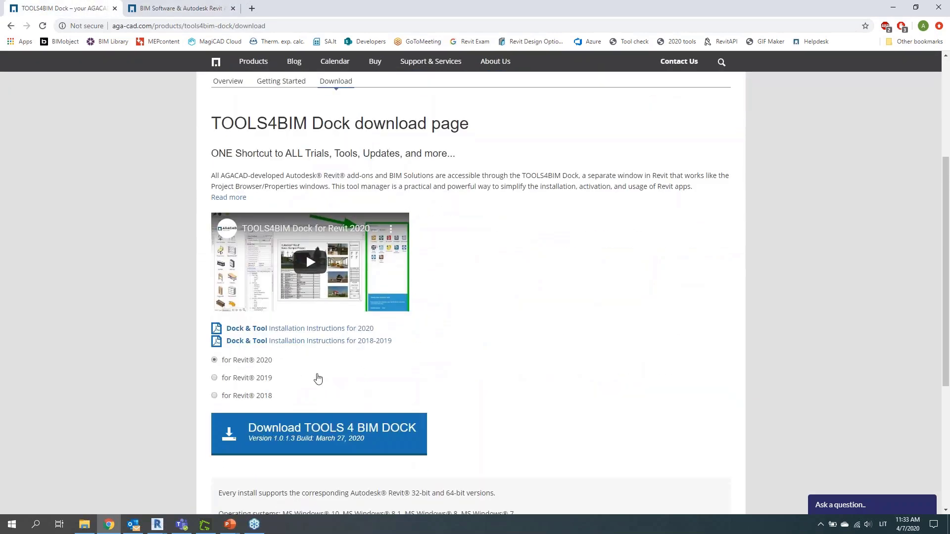